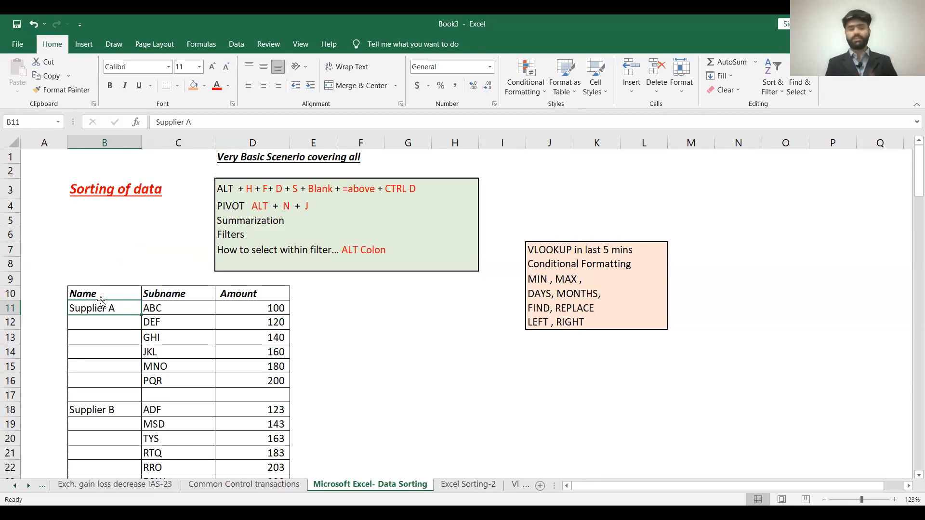
- Examine the list of sorting shortcuts in the notes box beginning at D3, down to the Amount heading
{"action": "left_click", "coordinate": [223, 188]}
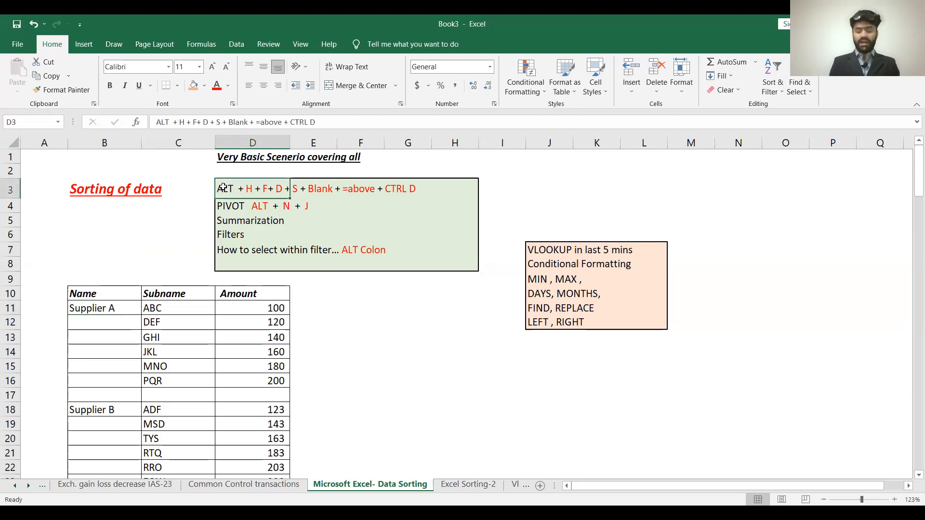
{"action": "key", "text": "Up"}
{"action": "key", "text": "Left"}
{"action": "key", "text": "Down"}
{"action": "key", "text": "Right"}
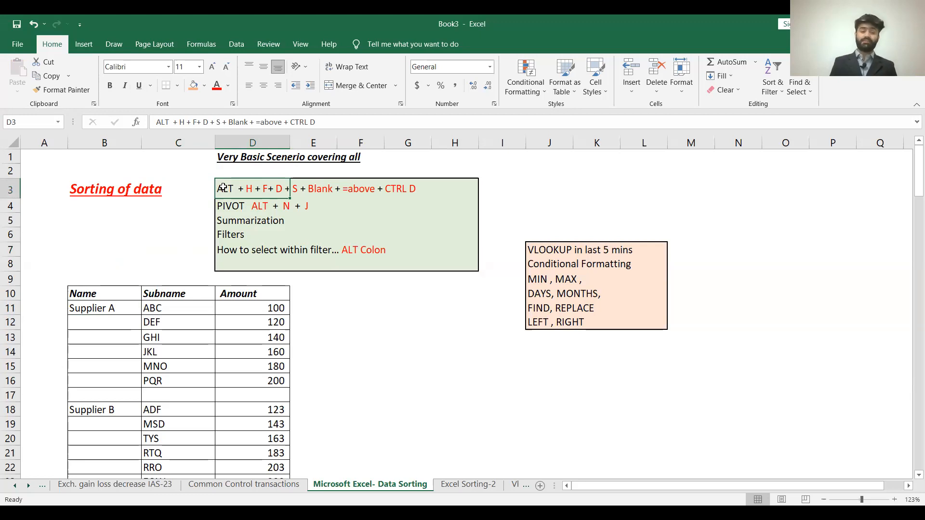
{"action": "key", "text": "Down"}
{"action": "key", "text": "Down"}
{"action": "key", "text": "Down"}
{"action": "key", "text": "Down"}
{"action": "key", "text": "Down"}
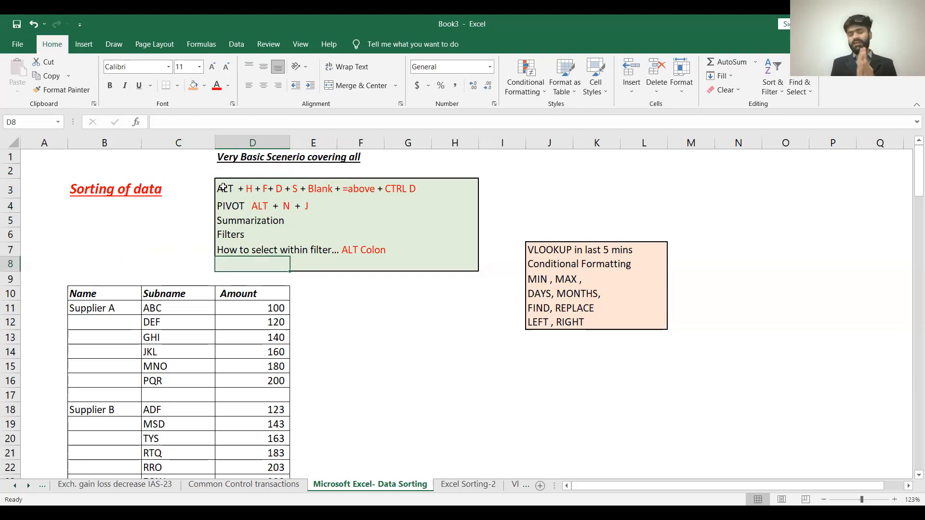
{"action": "key", "text": "Down"}
{"action": "key", "text": "Down"}
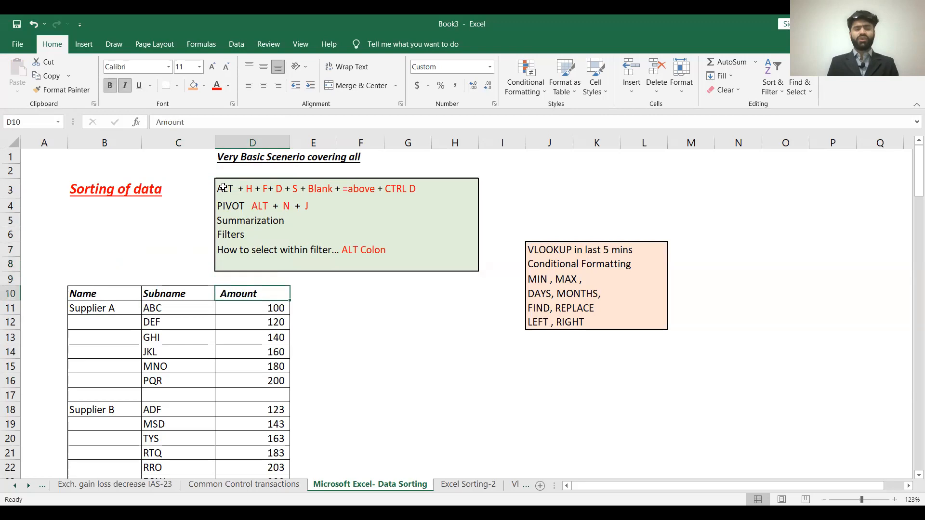
- Look through the Name column of the supplier table, from the headings in row 10 to Supplier C
{"action": "key", "text": "Left"}
{"action": "key", "text": "Left"}
{"action": "key", "text": "Down"}
{"action": "key", "text": "Up"}
{"action": "key", "text": "Down"}
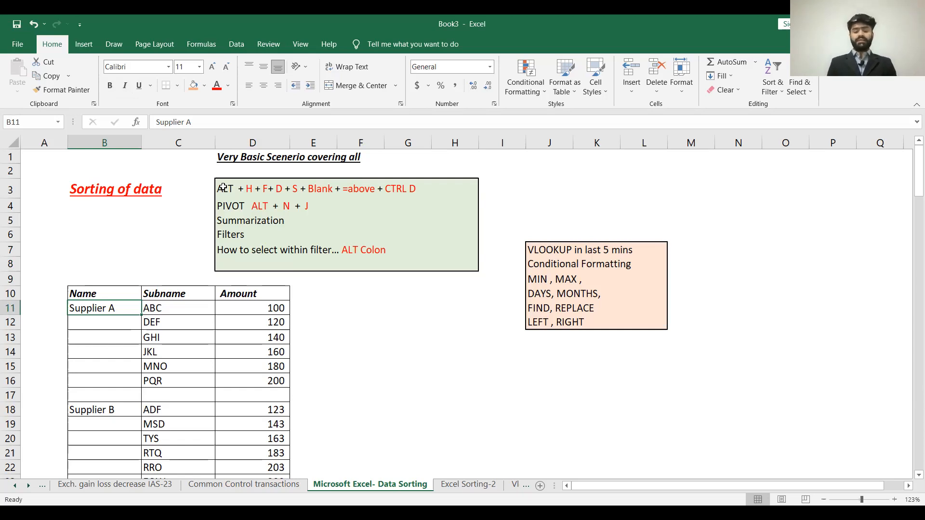
{"action": "key", "text": "Up"}
{"action": "key", "text": "Right"}
{"action": "key", "text": "Left"}
{"action": "key", "text": "Down"}
{"action": "key", "text": "Down"}
{"action": "key", "text": "Down"}
{"action": "key", "text": "Down"}
{"action": "key", "text": "Down"}
{"action": "key", "text": "Down"}
{"action": "key", "text": "Down"}
{"action": "key", "text": "Down"}
{"action": "key", "text": "Down"}
{"action": "key", "text": "Down"}
{"action": "key", "text": "Down"}
{"action": "key", "text": "Down"}
{"action": "key", "text": "Down"}
{"action": "key", "text": "Down"}
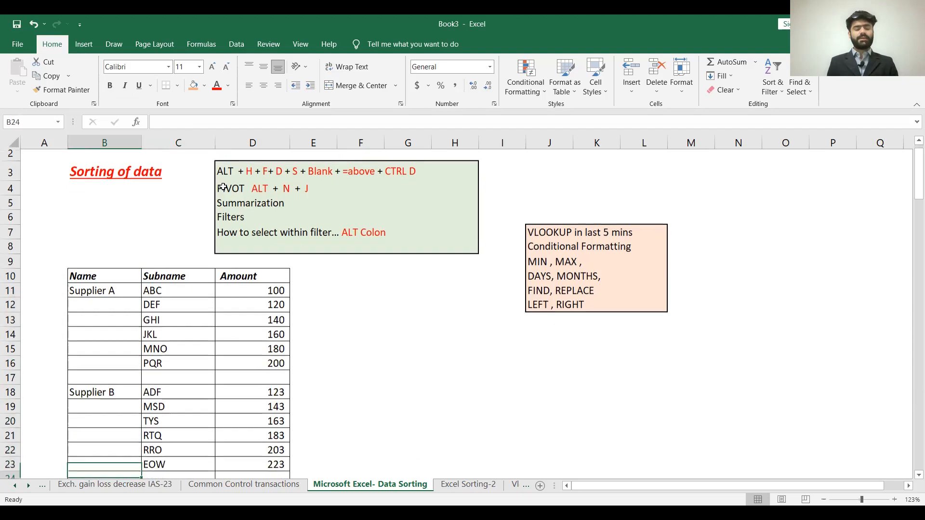
{"action": "key", "text": "Down"}
{"action": "key", "text": "Down"}
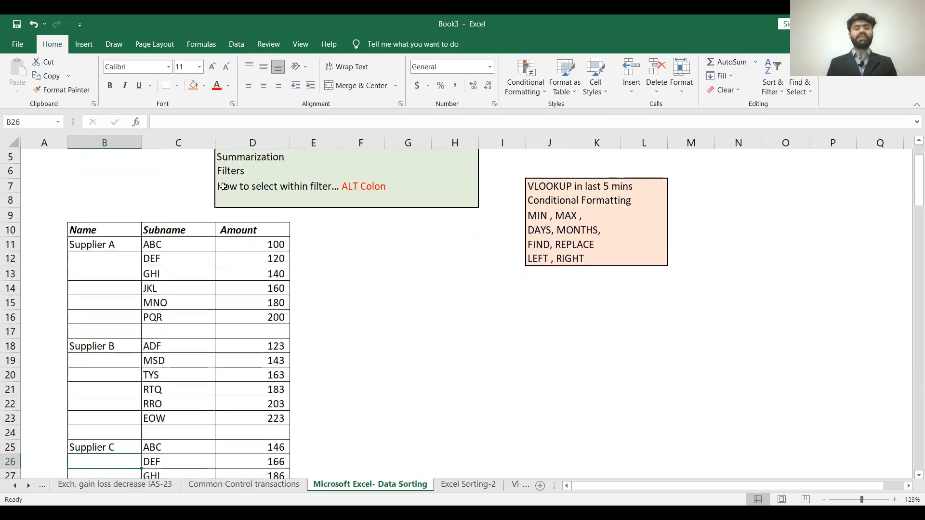
- Review the subnames listed under Supplier A by selecting C11:C16
{"action": "left_click", "coordinate": [82, 236]}
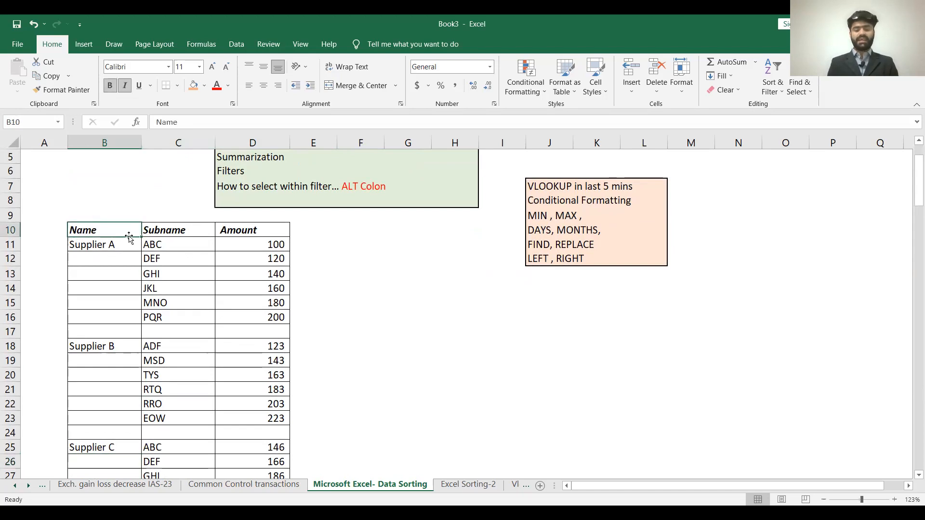
{"action": "key", "text": "Down"}
{"action": "key", "text": "Right"}
{"action": "key", "text": "shift+Down"}
{"action": "key", "text": "shift+Down"}
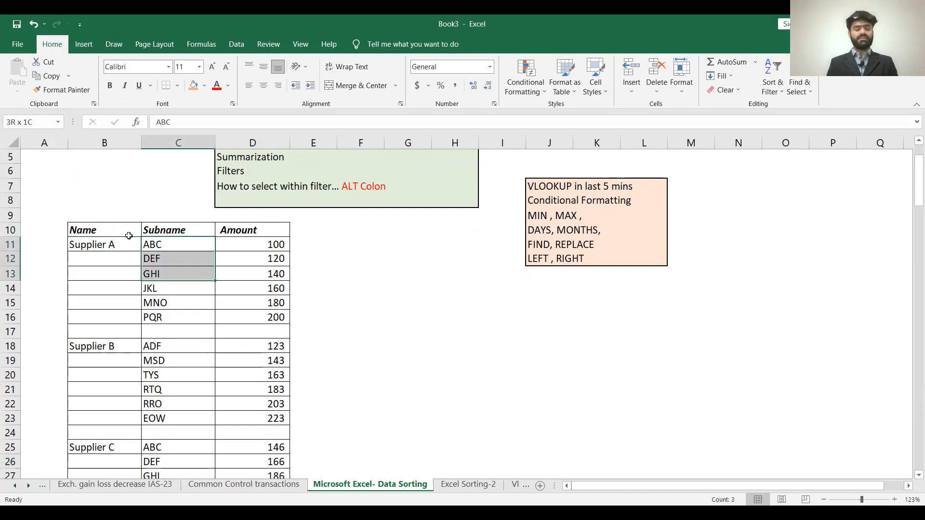
{"action": "key", "text": "shift+Down"}
{"action": "key", "text": "shift+Down"}
{"action": "key", "text": "shift+Down"}
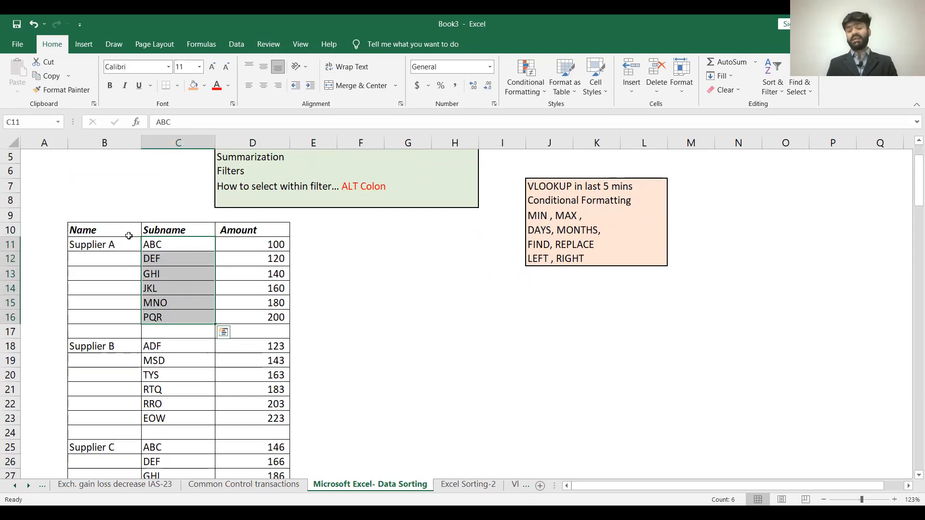
{"action": "key", "text": "Left"}
{"action": "key", "text": "Right"}
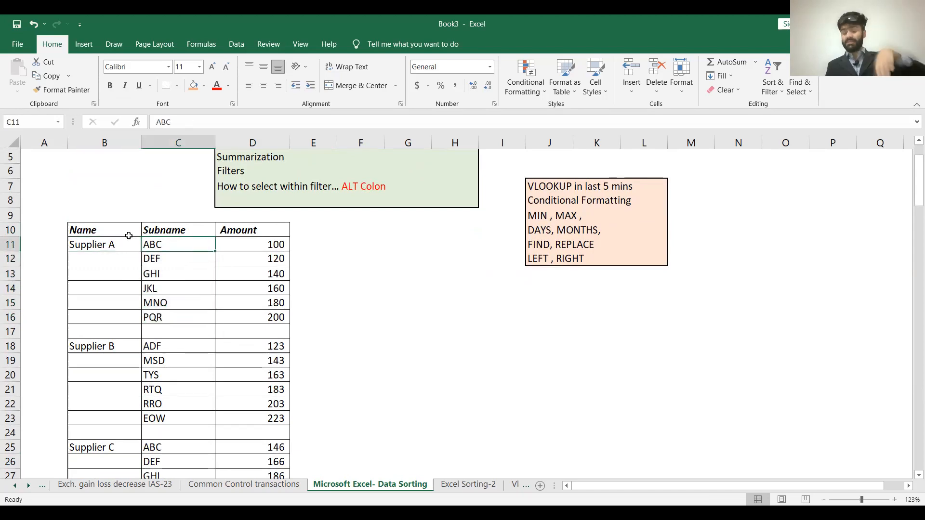
- Select Supplier A's amounts in D11:D16 to read their sum, and enter 600 in E11
{"action": "key", "text": "Right"}
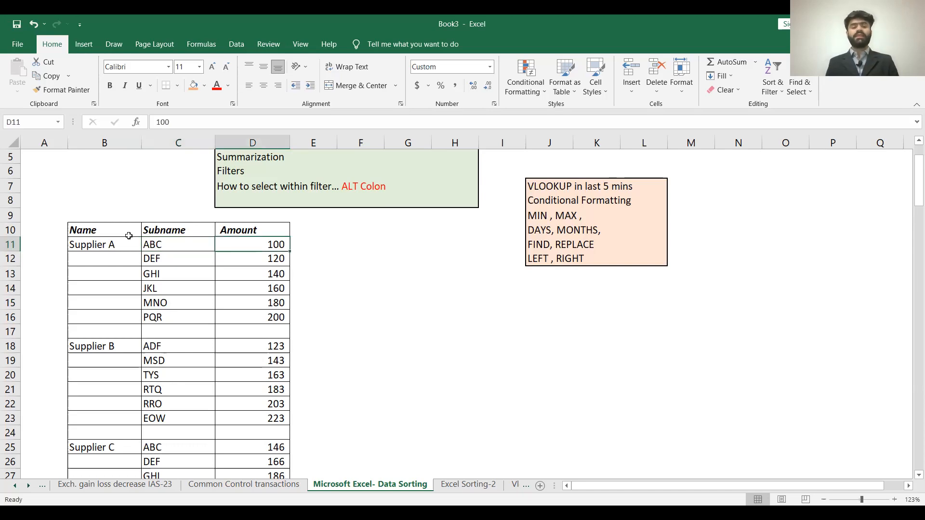
{"action": "key", "text": "shift+Down"}
{"action": "key", "text": "shift+Down"}
{"action": "key", "text": "shift+Down"}
{"action": "key", "text": "shift+Down"}
{"action": "key", "text": "shift+Down"}
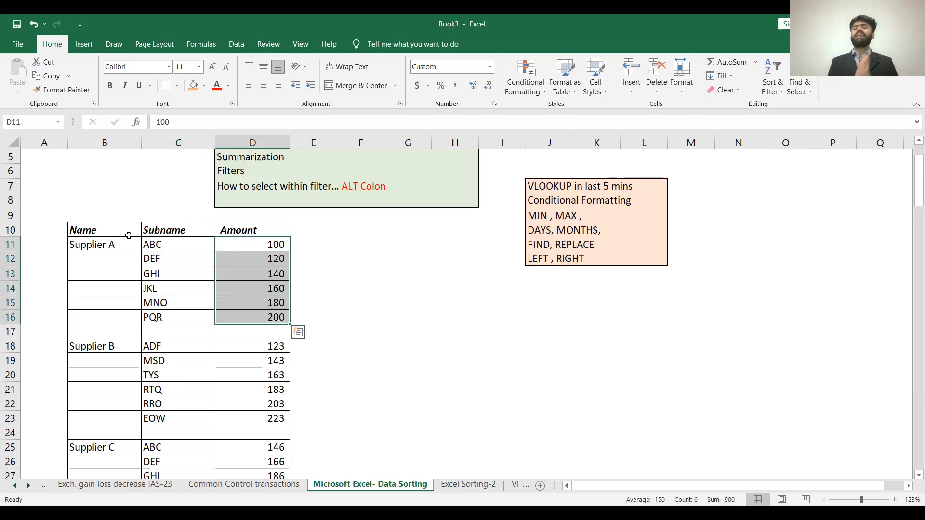
{"action": "key", "text": "Left"}
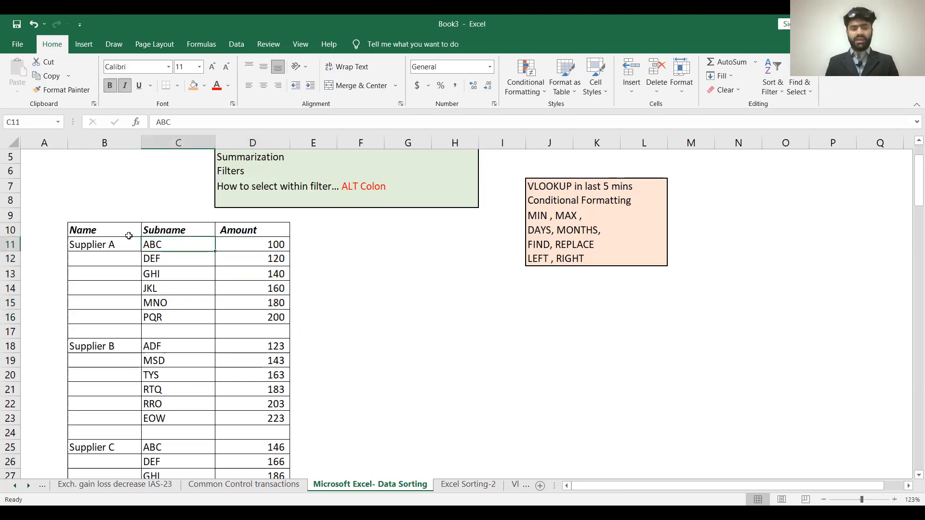
{"action": "key", "text": "Right"}
{"action": "key", "text": "shift+Down"}
{"action": "key", "text": "shift+Down"}
{"action": "key", "text": "shift+Down"}
{"action": "key", "text": "shift+Down"}
{"action": "key", "text": "shift+Down"}
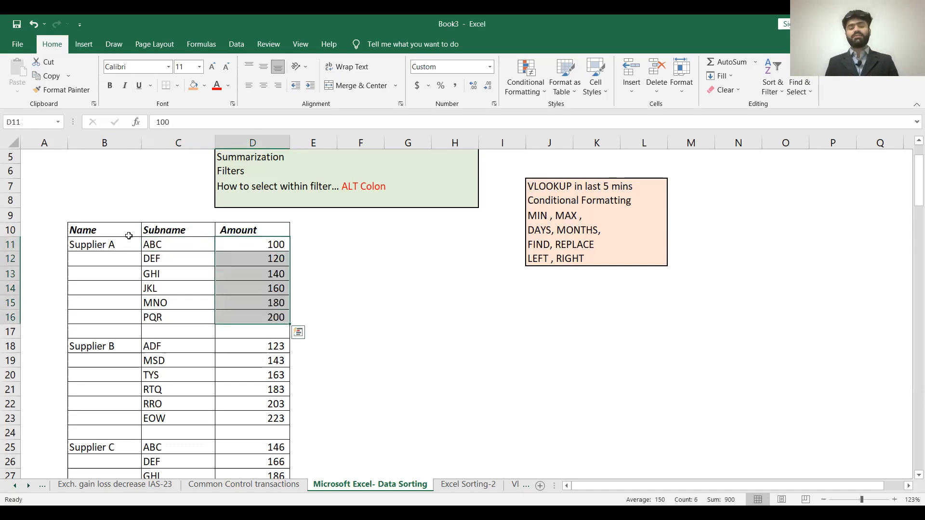
{"action": "key", "text": "Right"}
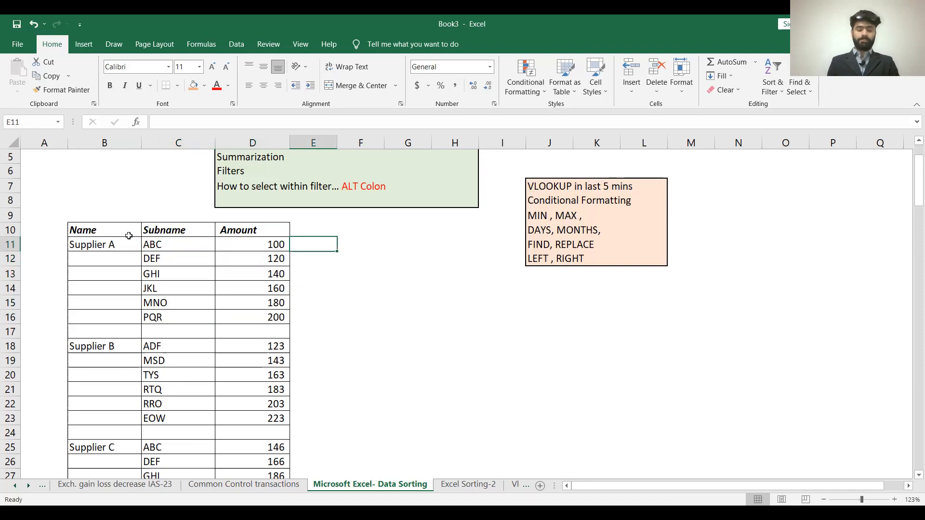
{"action": "type", "text": "600"}
{"action": "key", "text": "Return"}
- Select Supplier B's amounts in D18:D23 to read their sum, and enter 1038 in E18
{"action": "key", "text": "Down"}
{"action": "key", "text": "Down"}
{"action": "key", "text": "Down"}
{"action": "key", "text": "Down"}
{"action": "key", "text": "Down"}
{"action": "key", "text": "Down"}
{"action": "key", "text": "Down"}
{"action": "key", "text": "Left"}
{"action": "key", "text": "Up"}
{"action": "key", "text": "shift+Down"}
{"action": "key", "text": "shift+Down"}
{"action": "key", "text": "shift+Down"}
{"action": "key", "text": "shift+Down"}
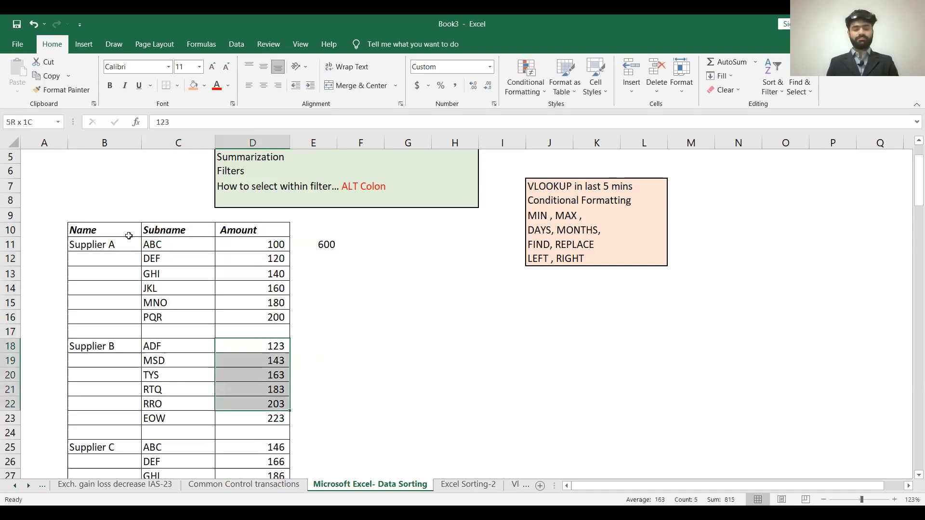
{"action": "key", "text": "shift+Down"}
{"action": "key", "text": "Right"}
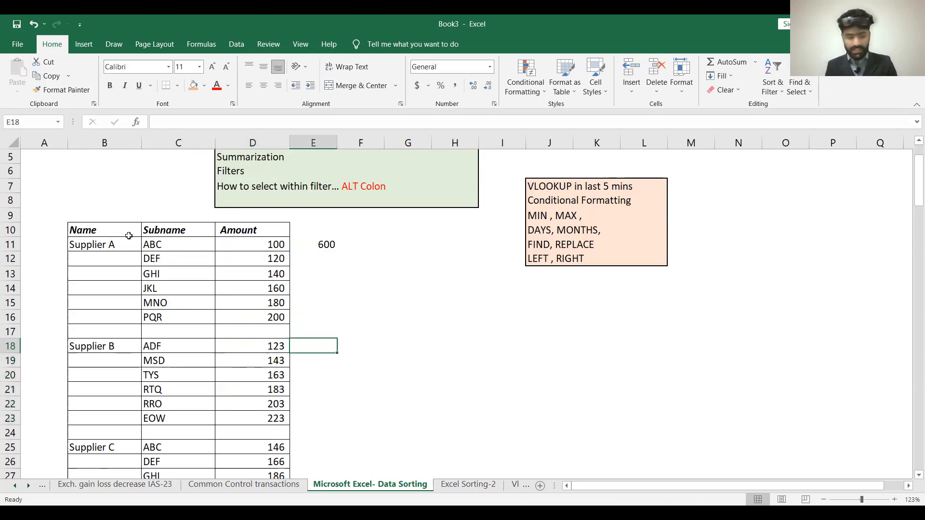
{"action": "type", "text": "1-"}
{"action": "key", "text": "BackSpace"}
{"action": "type", "text": "038"}
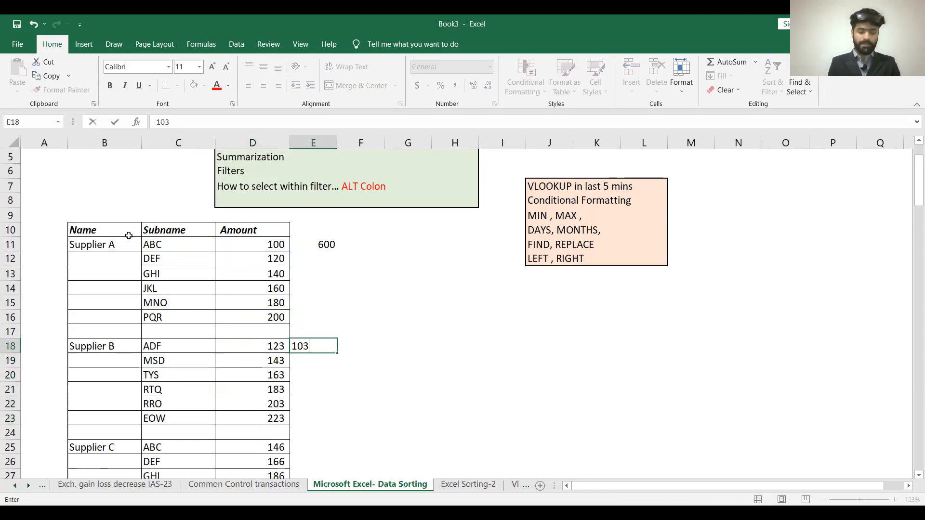
{"action": "key", "text": "Return"}
- Total Supplier C's amounts D25:D30 in D31 with AutoSum and make the total bold
{"action": "key", "text": "Down"}
{"action": "key", "text": "Down"}
{"action": "key", "text": "Down"}
{"action": "key", "text": "Down"}
{"action": "key", "text": "Down"}
{"action": "key", "text": "Down"}
{"action": "key", "text": "Down"}
{"action": "key", "text": "Down"}
{"action": "key", "text": "Down"}
{"action": "key", "text": "Down"}
{"action": "key", "text": "Down"}
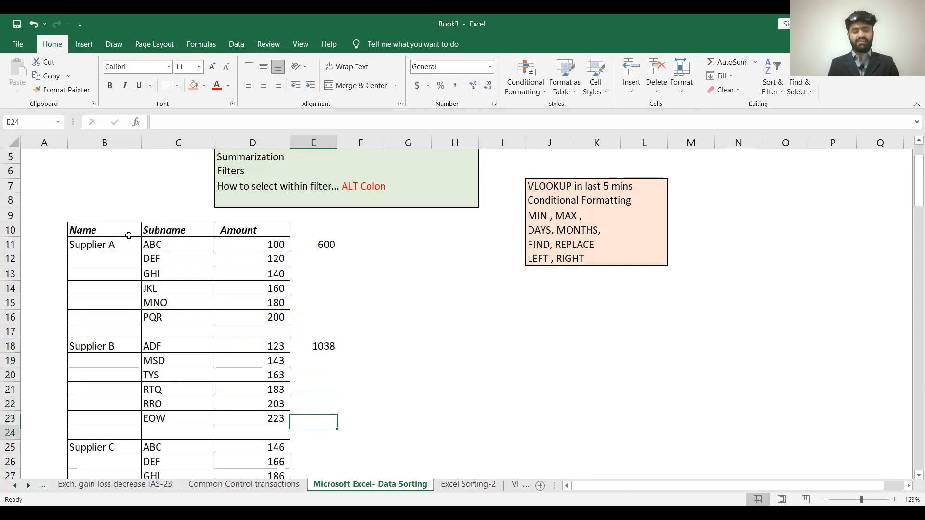
{"action": "key", "text": "Down"}
{"action": "key", "text": "Left"}
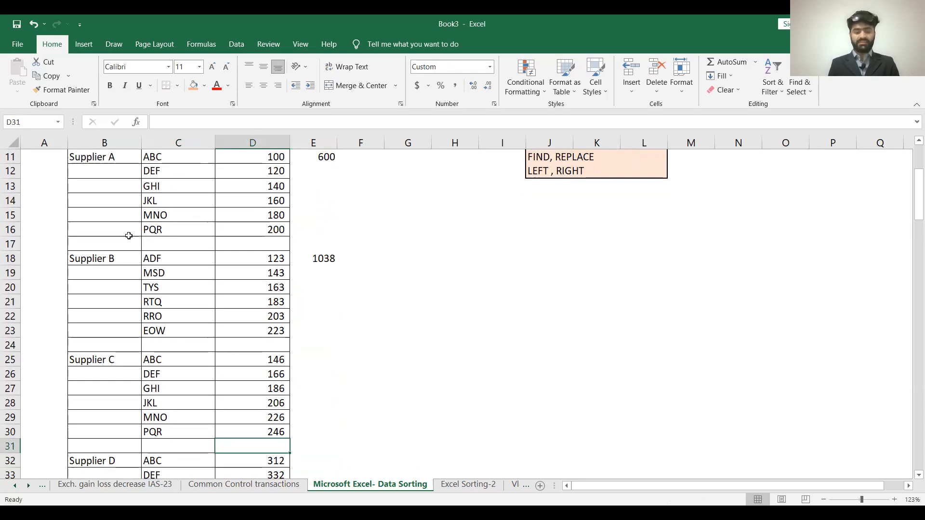
{"action": "key", "text": "alt+="}
{"action": "key", "text": "alt+="}
{"action": "key", "text": "ctrl+b"}
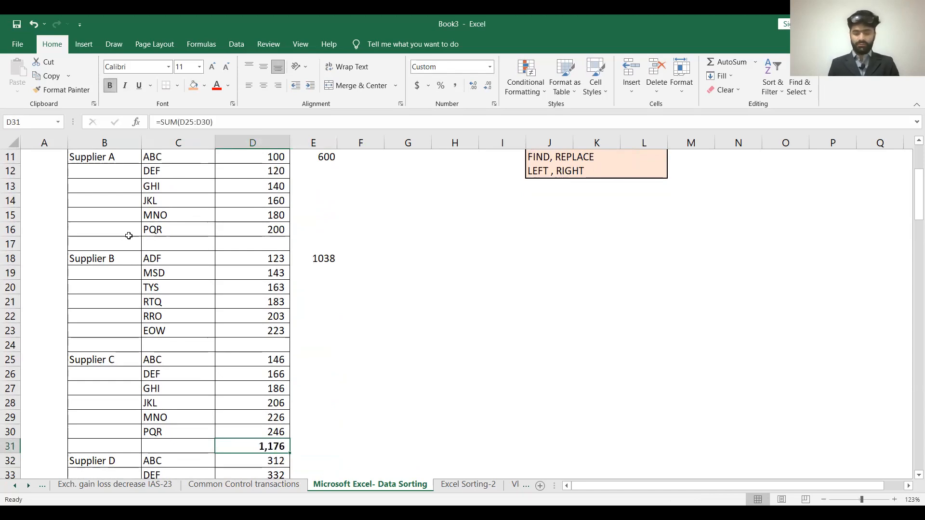
- Enter the shortcut note "Alt +" in cell G30
{"action": "key", "text": "Up"}
{"action": "key", "text": "Right"}
{"action": "key", "text": "Right"}
{"action": "key", "text": "Right"}
{"action": "type", "text": "Al"}
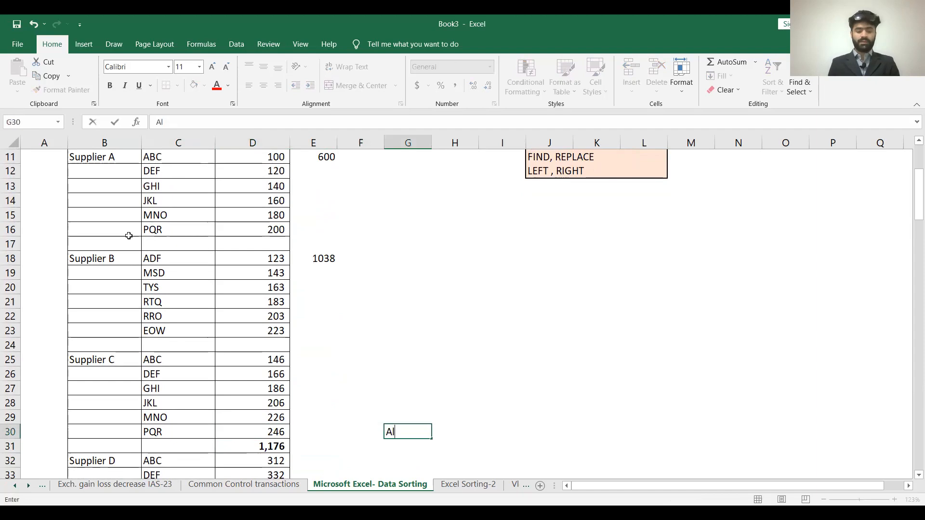
{"action": "type", "text": "t +"}
{"action": "key", "text": "Return"}
- Fill cell D24 with light orange and total Supplier B's amounts D18:D23 there with AutoSum
{"action": "key", "text": "Up"}
{"action": "key", "text": "Left"}
{"action": "key", "text": "Left"}
{"action": "key", "text": "Left"}
{"action": "key", "text": "Up"}
{"action": "key", "text": "Up"}
{"action": "key", "text": "Up"}
{"action": "key", "text": "Up"}
{"action": "key", "text": "Up"}
{"action": "key", "text": "Up"}
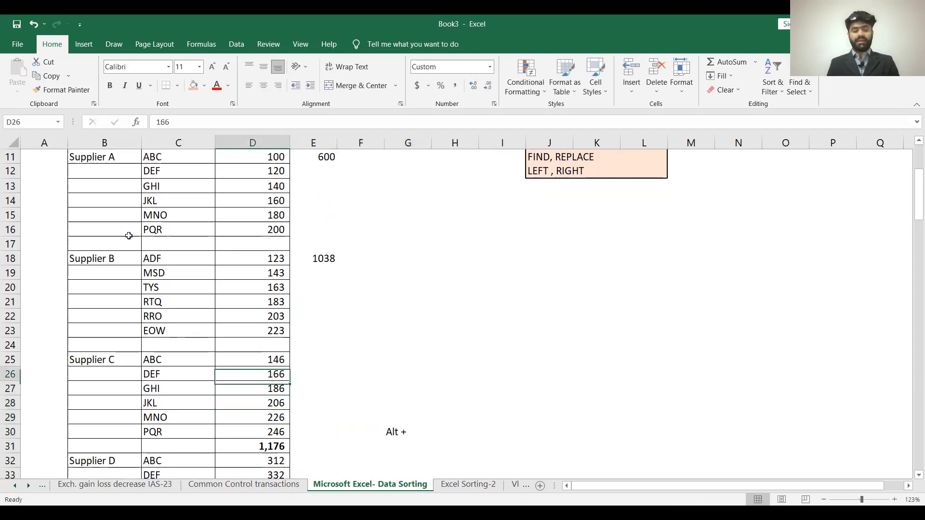
{"action": "key", "text": "Left"}
{"action": "key", "text": "Right"}
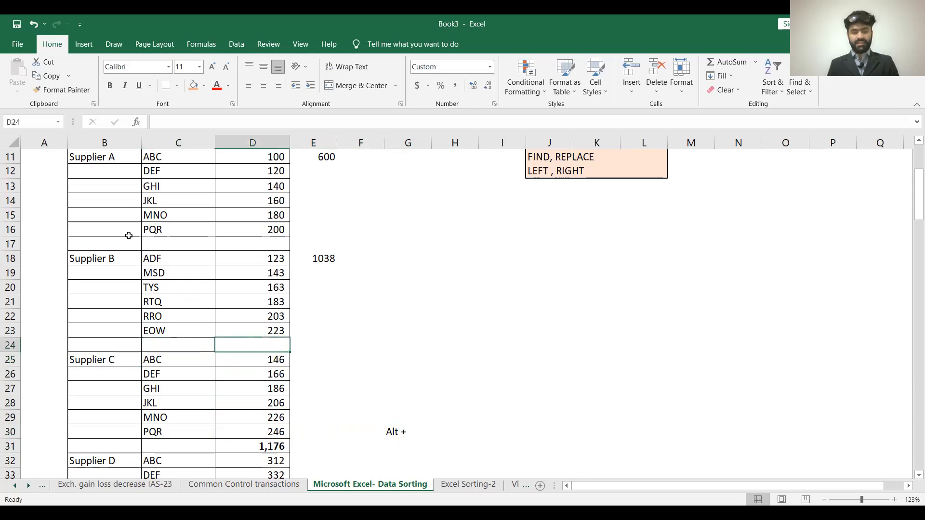
{"action": "left_click", "coordinate": [195, 85]}
{"action": "key", "text": "Down"}
{"action": "key", "text": "Up"}
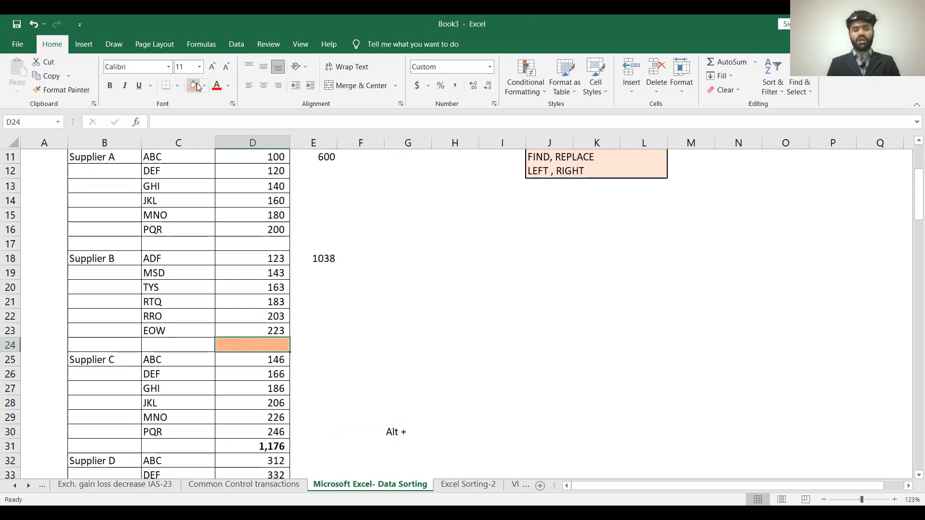
{"action": "key", "text": "alt+equal"}
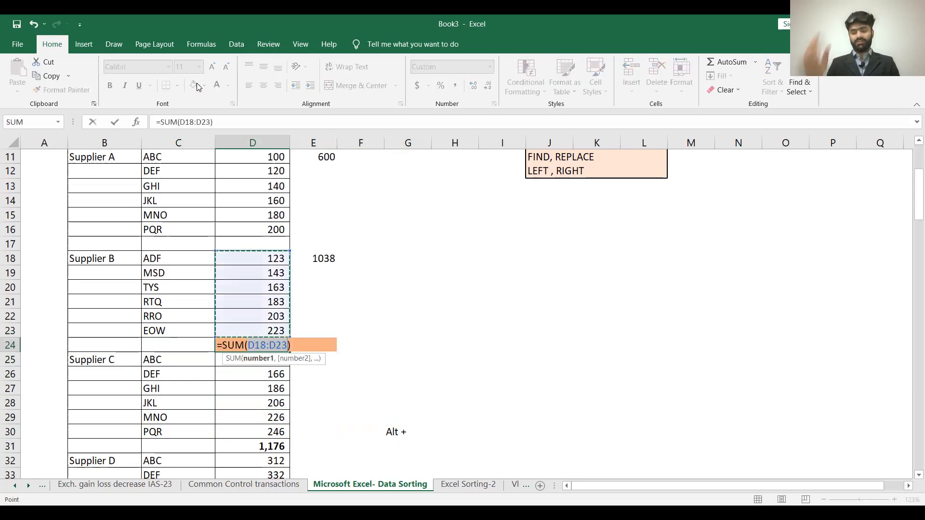
{"action": "key", "text": "Tab"}
- Fill the "Alt +" note in G30 with the same light orange
{"action": "key", "text": "Right"}
{"action": "key", "text": "Right"}
{"action": "key", "text": "Down"}
{"action": "key", "text": "Down"}
{"action": "key", "text": "Down"}
{"action": "key", "text": "Down"}
{"action": "key", "text": "Down"}
{"action": "key", "text": "Down"}
{"action": "key", "text": "Down"}
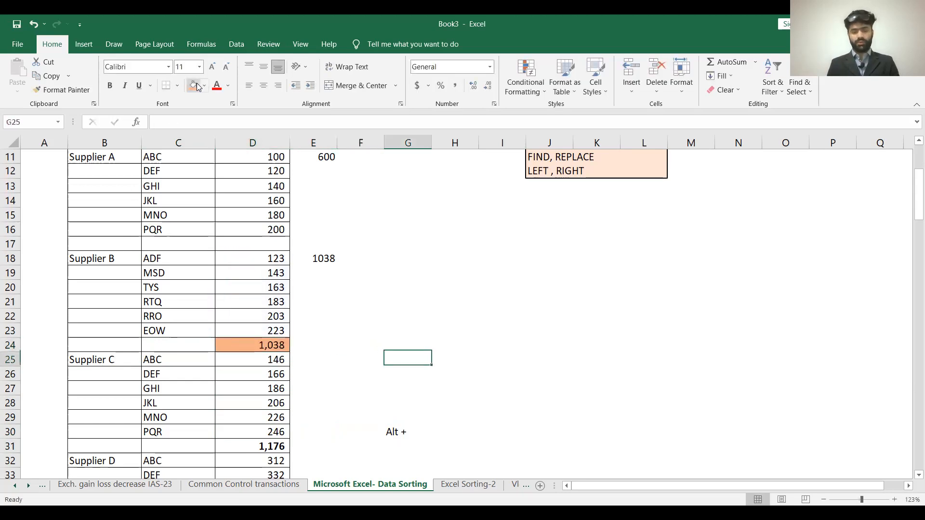
{"action": "key", "text": "Up"}
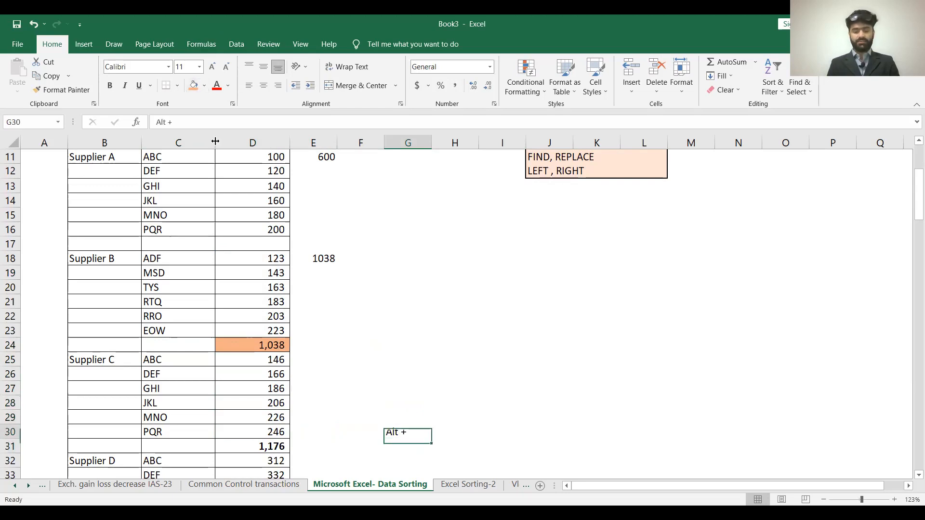
{"action": "left_click", "coordinate": [194, 88]}
- Enter a SUM formula in D17 that adds Supplier A's amounts in D11:D16
{"action": "key", "text": "Up"}
{"action": "key", "text": "Up"}
{"action": "key", "text": "Up"}
{"action": "key", "text": "Up"}
{"action": "key", "text": "Up"}
{"action": "key", "text": "Up"}
{"action": "key", "text": "Up"}
{"action": "key", "text": "Up"}
{"action": "key", "text": "Up"}
{"action": "key", "text": "Up"}
{"action": "key", "text": "Up"}
{"action": "key", "text": "Up"}
{"action": "key", "text": "Up"}
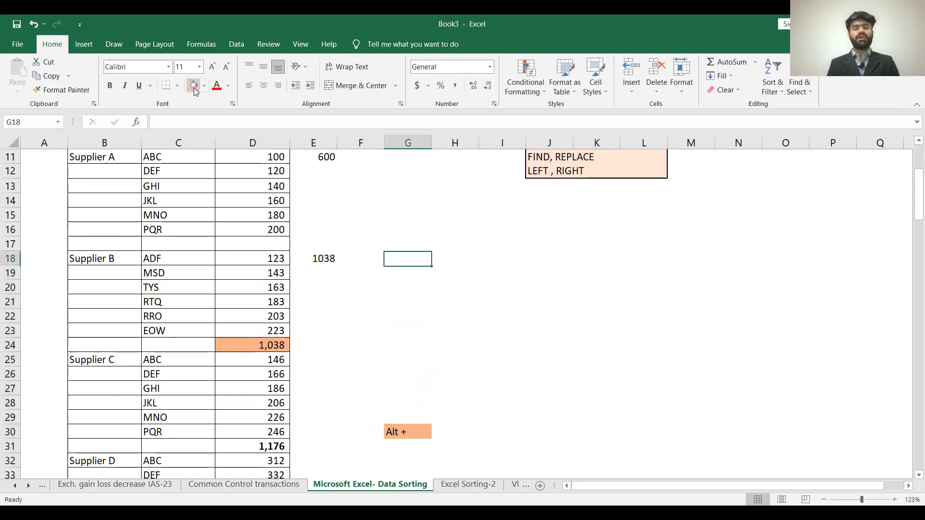
{"action": "key", "text": "Left"}
{"action": "key", "text": "Left"}
{"action": "key", "text": "Left"}
{"action": "type", "text": "="}
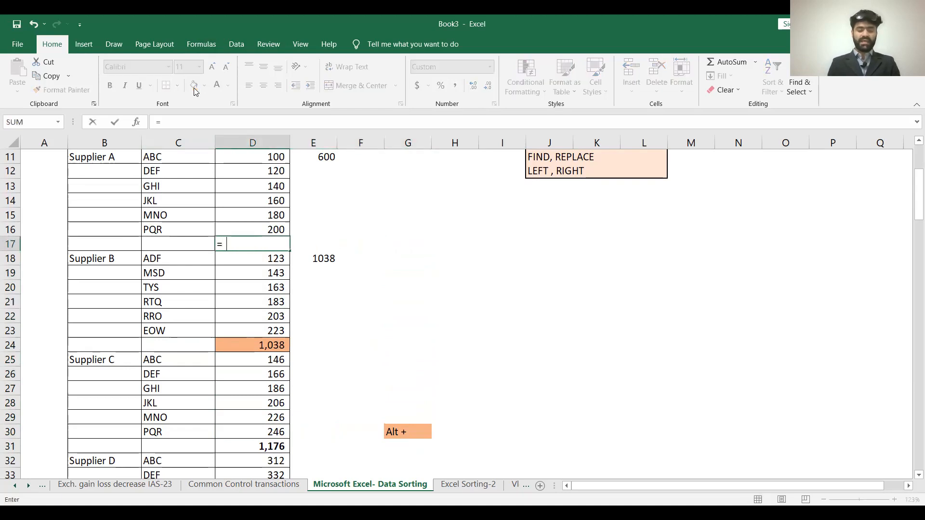
{"action": "type", "text": "sum("}
{"action": "key", "text": "Up"}
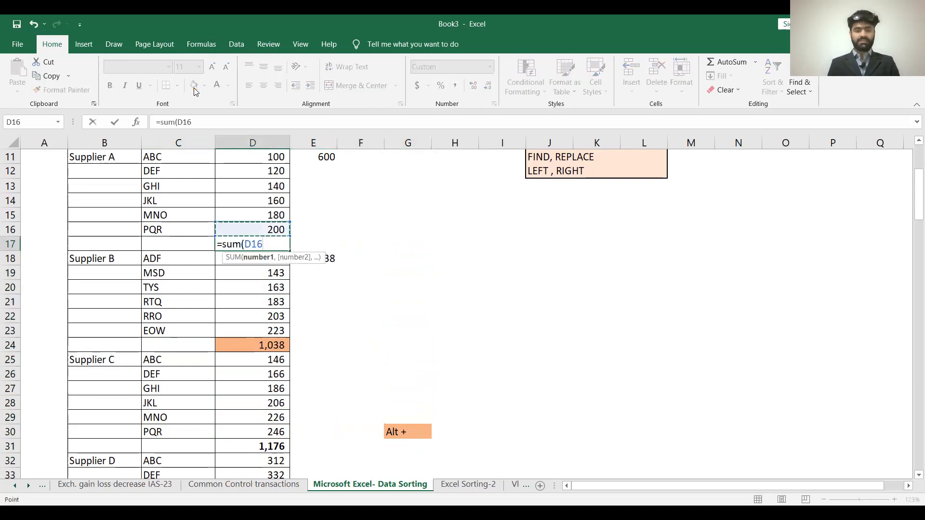
{"action": "key", "text": "shift+Up"}
{"action": "key", "text": "shift+Up"}
{"action": "key", "text": "shift+Up"}
{"action": "key", "text": "shift+Up"}
{"action": "key", "text": "shift+Up"}
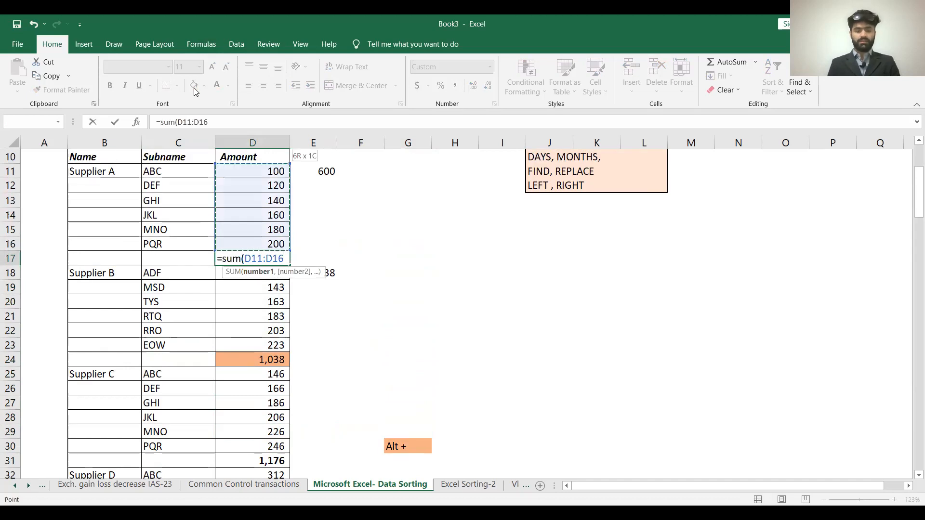
{"action": "key", "text": "ctrl+Return"}
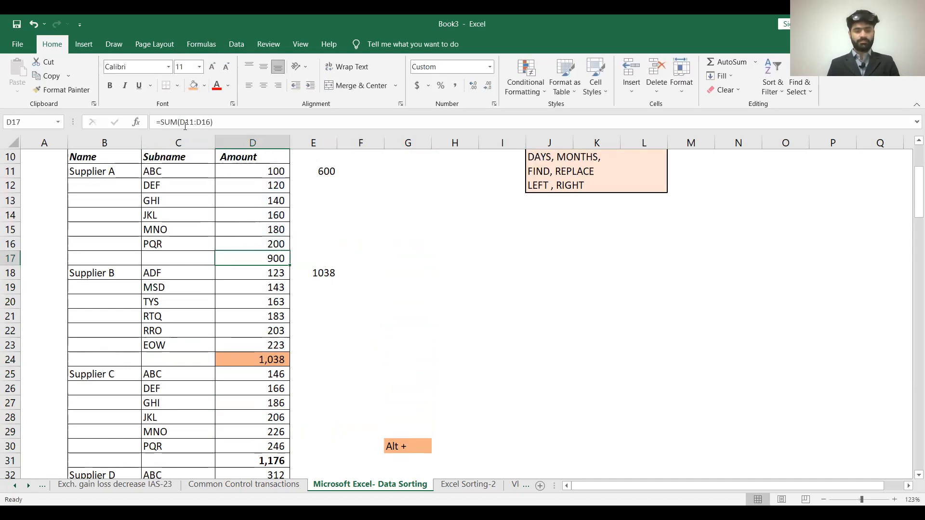
- Select Supplier A's amounts in D11:D16 to check their sum against the formula in D17
{"action": "key", "text": "Up"}
{"action": "key", "text": "shift+Up"}
{"action": "key", "text": "shift+Up"}
{"action": "key", "text": "shift+Up"}
{"action": "key", "text": "shift+Up"}
{"action": "key", "text": "shift+Up"}
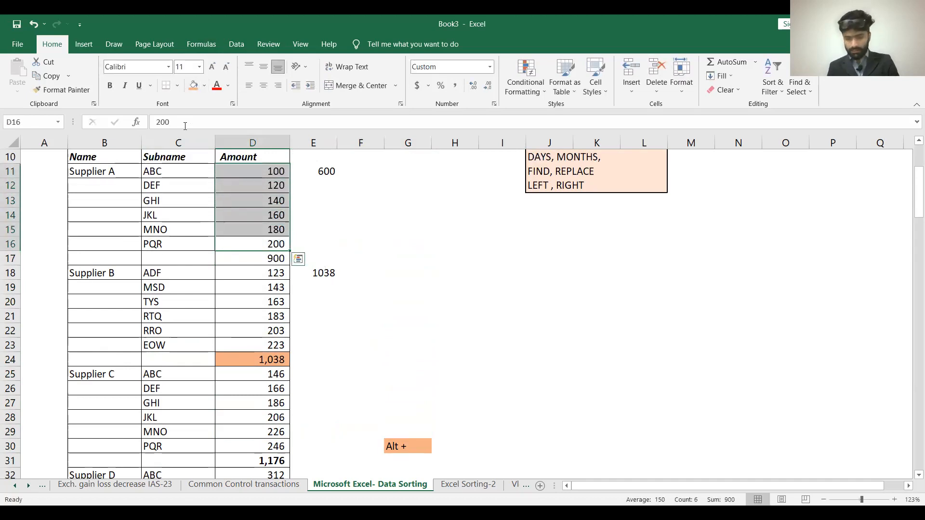
- Fill Supplier A's total cell D17 with light orange
{"action": "key", "text": "Down"}
{"action": "key", "text": "Down"}
{"action": "key", "text": "Up"}
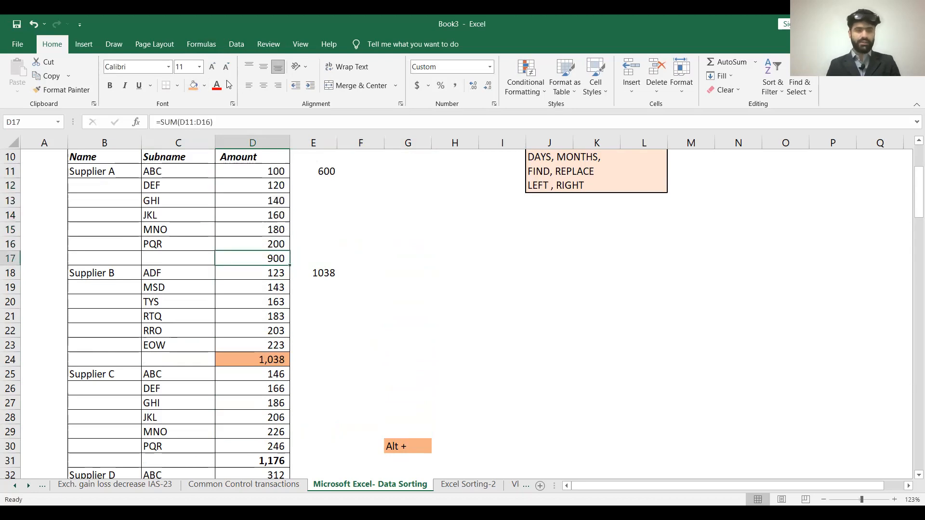
{"action": "left_click", "coordinate": [194, 85]}
- Change Supplier A's typed total in E11 to 900 and select D11:D16 to check it against their sum
{"action": "left_click", "coordinate": [321, 172]}
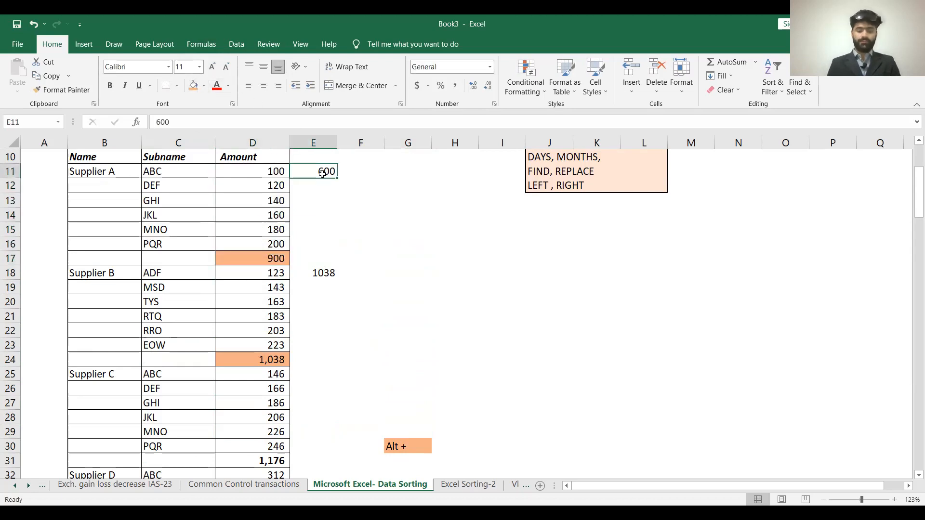
{"action": "key", "text": "Left"}
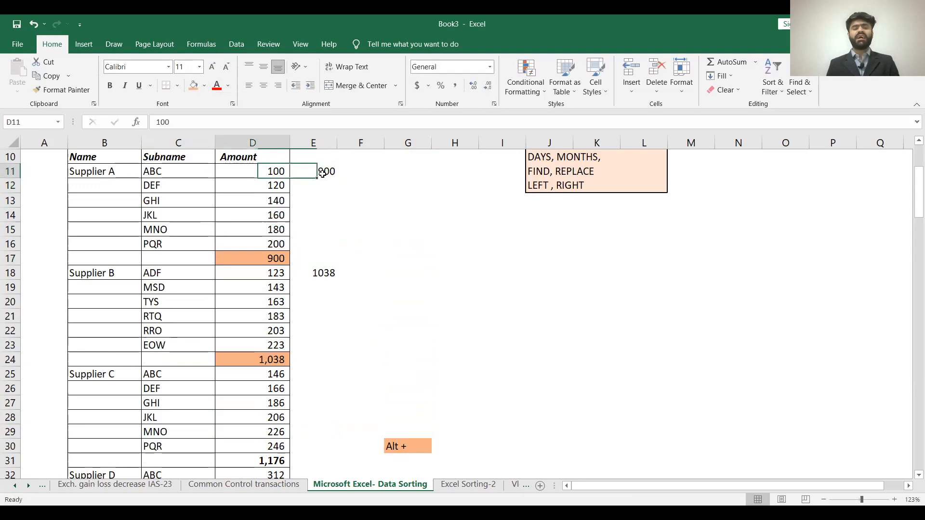
{"action": "key", "text": "shift+Down"}
{"action": "key", "text": "shift+Down"}
{"action": "key", "text": "shift+Down"}
{"action": "key", "text": "shift+Down"}
{"action": "key", "text": "shift+Down"}
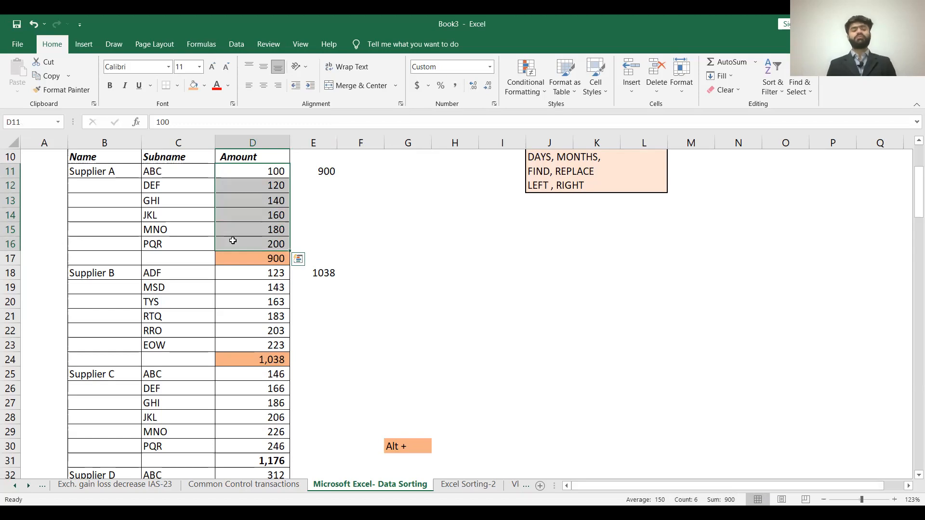
- Clear E11, then undo all the totals, notes and fill colours added to the supplier sheet
{"action": "left_click", "coordinate": [319, 169]}
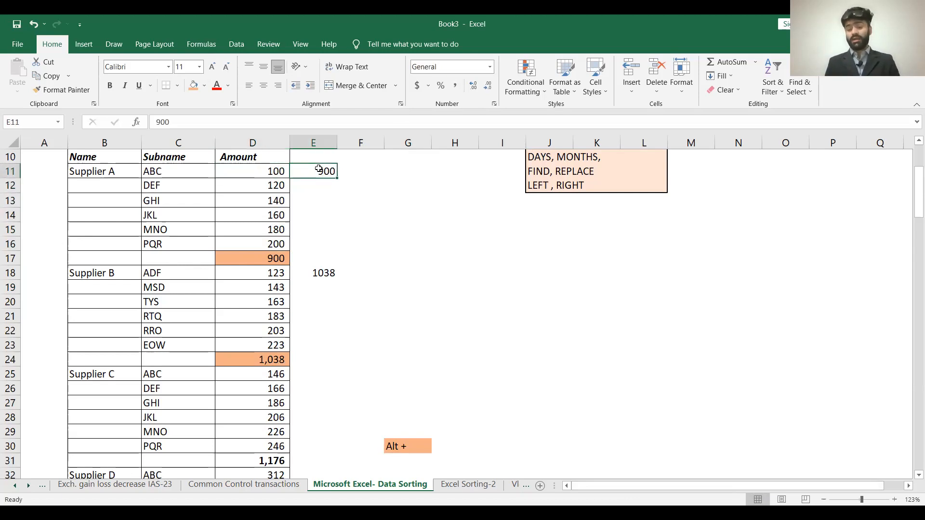
{"action": "key", "text": "Delete"}
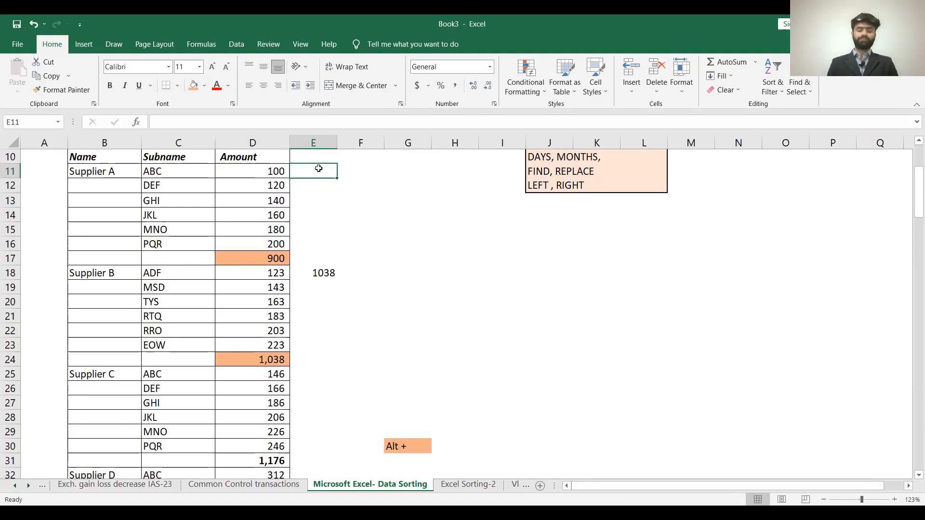
{"action": "key", "text": "ctrl+z"}
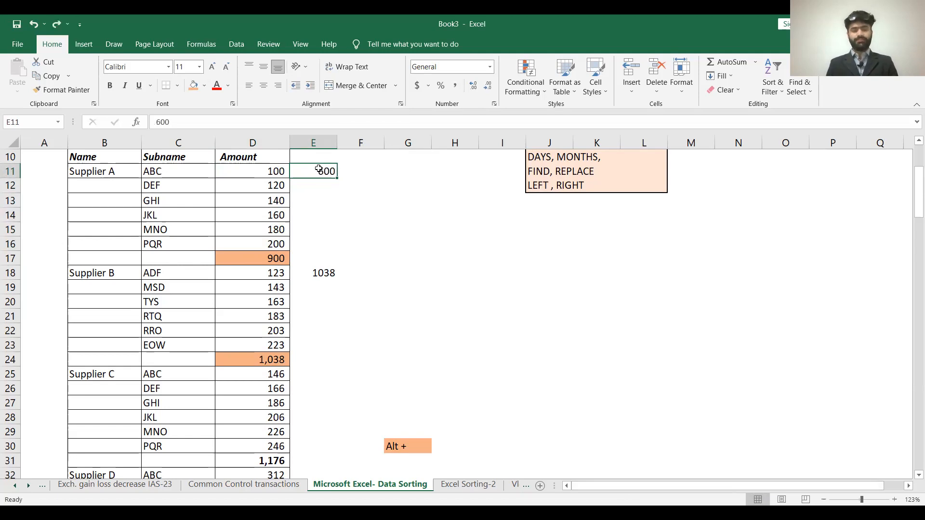
{"action": "key", "text": "ctrl+z"}
{"action": "key", "text": "ctrl+z"}
{"action": "key", "text": "ctrl+z"}
{"action": "key", "text": "ctrl+z"}
{"action": "key", "text": "ctrl+z"}
{"action": "key", "text": "ctrl+z"}
{"action": "key", "text": "ctrl+z"}
{"action": "key", "text": "ctrl+z"}
{"action": "key", "text": "ctrl+z"}
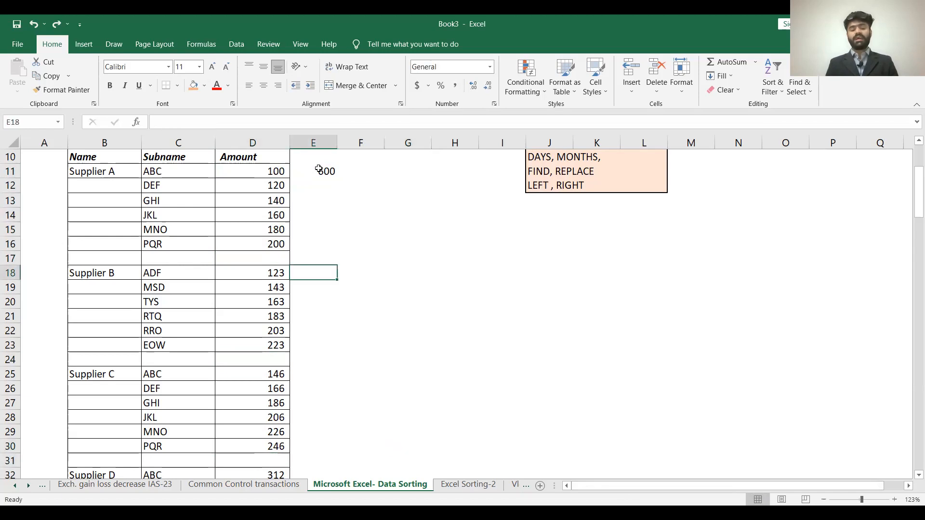
{"action": "key", "text": "ctrl+z"}
{"action": "key", "text": "ctrl+z"}
{"action": "key", "text": "ctrl+z"}
{"action": "key", "text": "ctrl+z"}
{"action": "key", "text": "ctrl+z"}
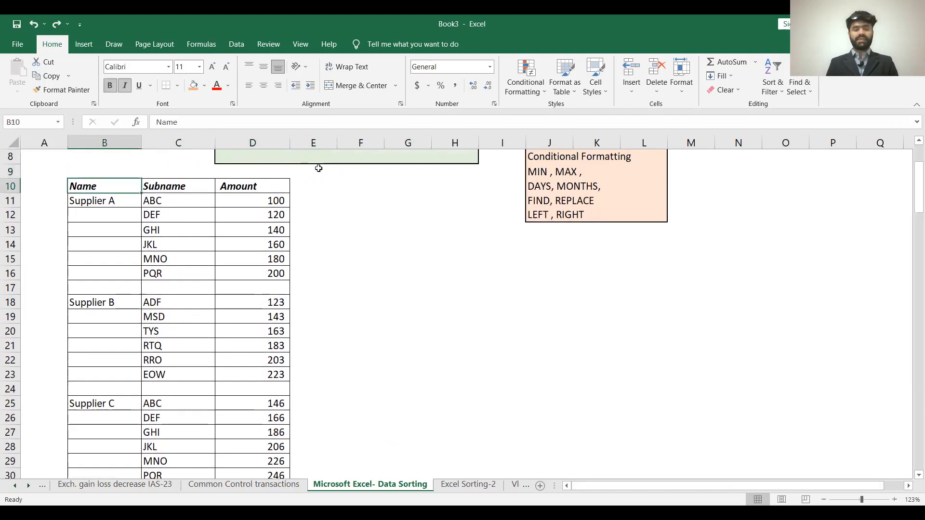
- Copy the whole supplier table B10:D138, including its header row
{"action": "key", "text": "shift+Right"}
{"action": "key", "text": "shift+Right"}
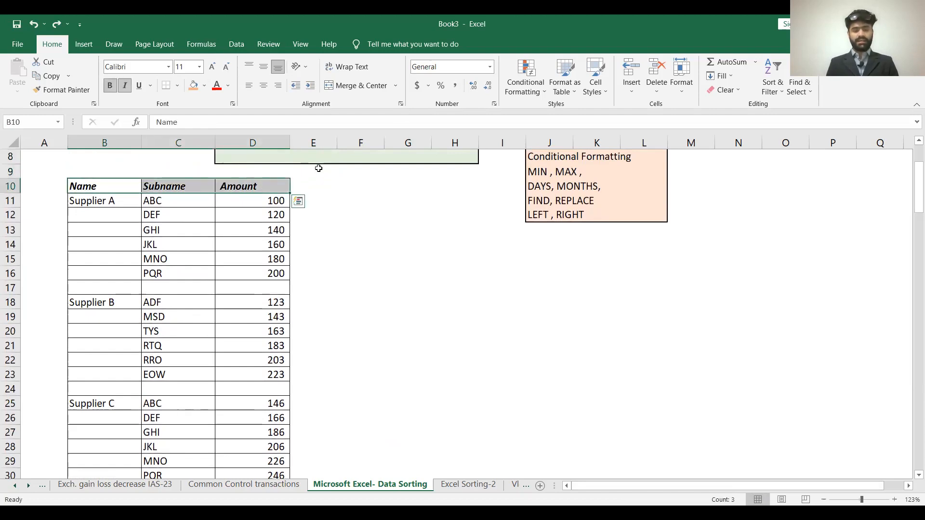
{"action": "key", "text": "shift+Down"}
{"action": "key", "text": "shift+Down"}
{"action": "key", "text": "shift+Down"}
{"action": "key", "text": "shift+Down"}
{"action": "key", "text": "shift+Down"}
{"action": "key", "text": "shift+Down"}
{"action": "key", "text": "shift+Down"}
{"action": "key", "text": "shift+Down"}
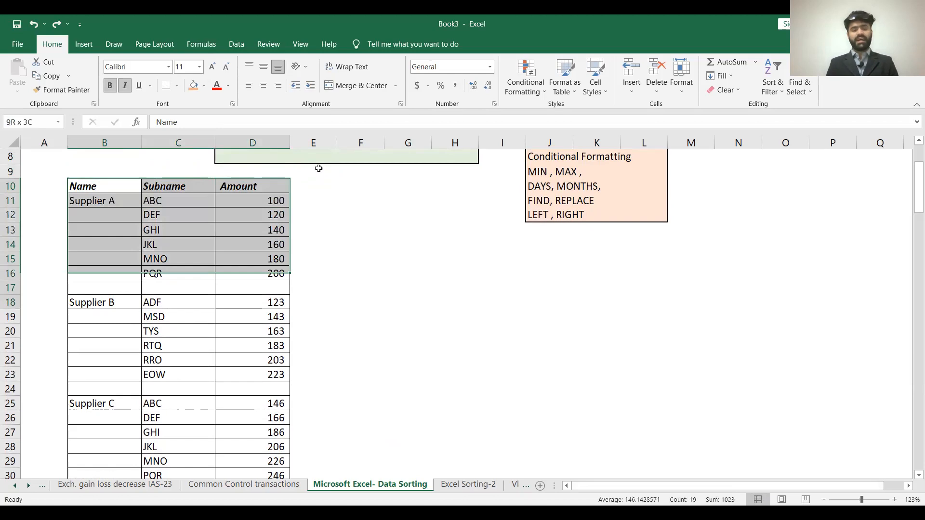
{"action": "key", "text": "ctrl+shift+End"}
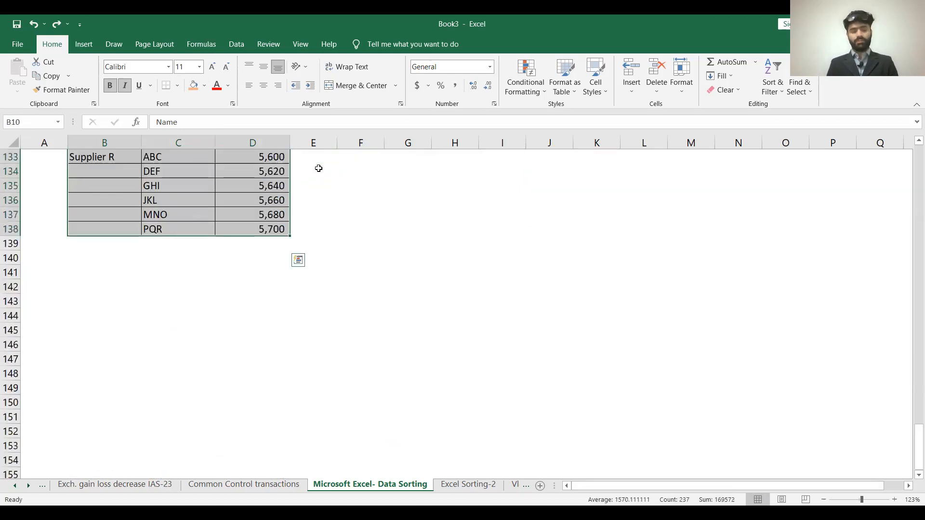
{"action": "key", "text": "ctrl+c"}
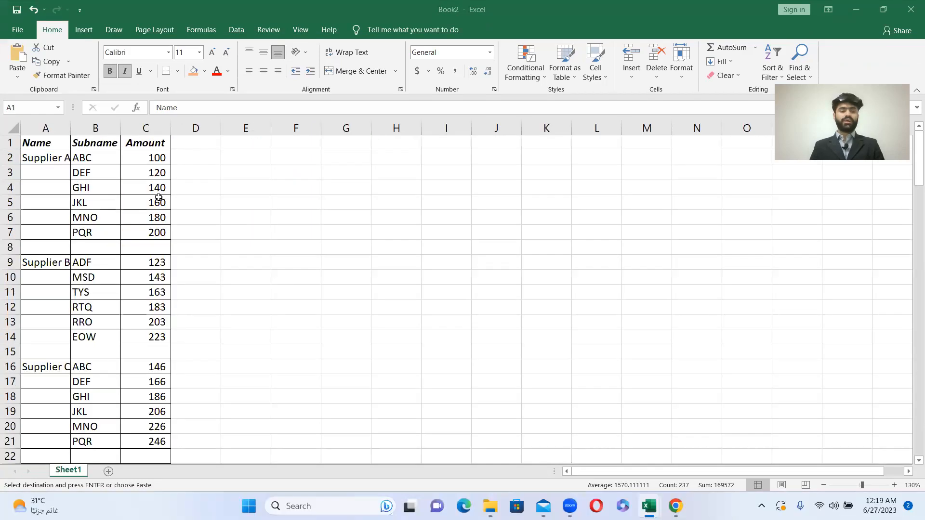
- Switch to the Book2 workbook, paste the supplier table at A1 and widen column A
{"action": "left_click_drag", "start_coordinate": [144, 187], "coordinate": [144, 217]}
{"action": "left_click", "coordinate": [122, 180]}
{"action": "left_click_drag", "start_coordinate": [71, 129], "coordinate": [165, 150]}
{"action": "left_click", "coordinate": [97, 200]}
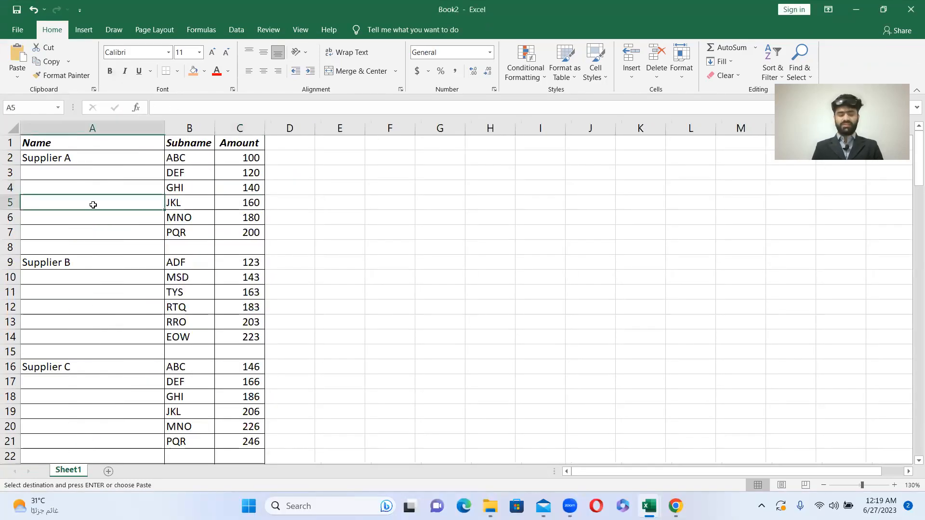
- Copy the Supplier A name from A2 into the blank name cells down to A7
{"action": "key", "text": "Down"}
{"action": "key", "text": "Down"}
{"action": "key", "text": "shift+Up"}
{"action": "key", "text": "shift+Up"}
{"action": "key", "text": "shift+Up"}
{"action": "key", "text": "shift+Up"}
{"action": "key", "text": "shift+Up"}
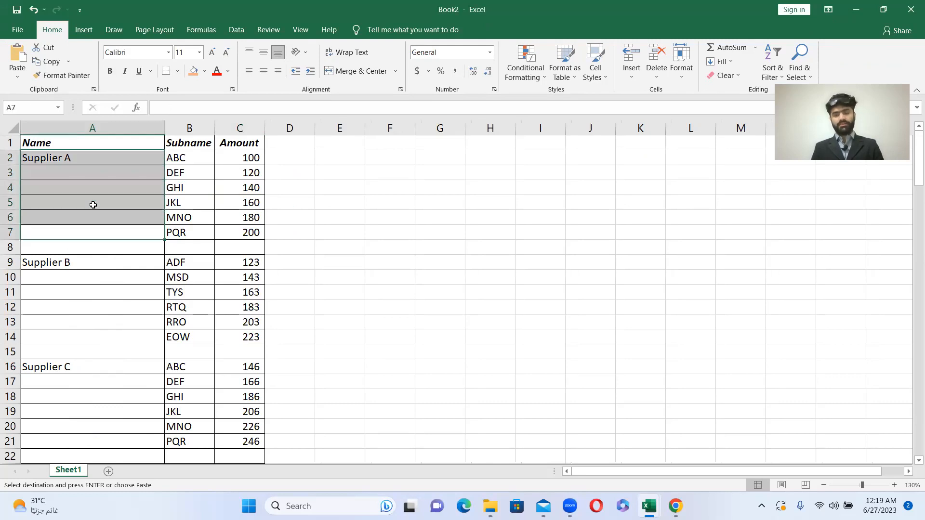
{"action": "key", "text": "Return"}
- Copy the Supplier B name from A9 into the blank name cells A10:A14
{"action": "key", "text": "Down"}
{"action": "key", "text": "Down"}
{"action": "key", "text": "ctrl+c"}
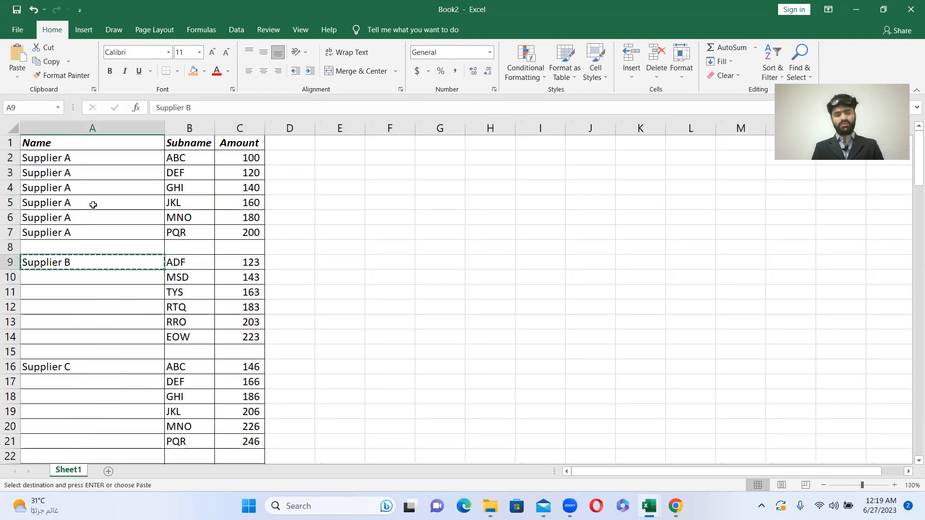
{"action": "key", "text": "Down"}
{"action": "key", "text": "shift+Down"}
{"action": "key", "text": "shift+Down"}
{"action": "key", "text": "shift+Down"}
{"action": "key", "text": "shift+Down"}
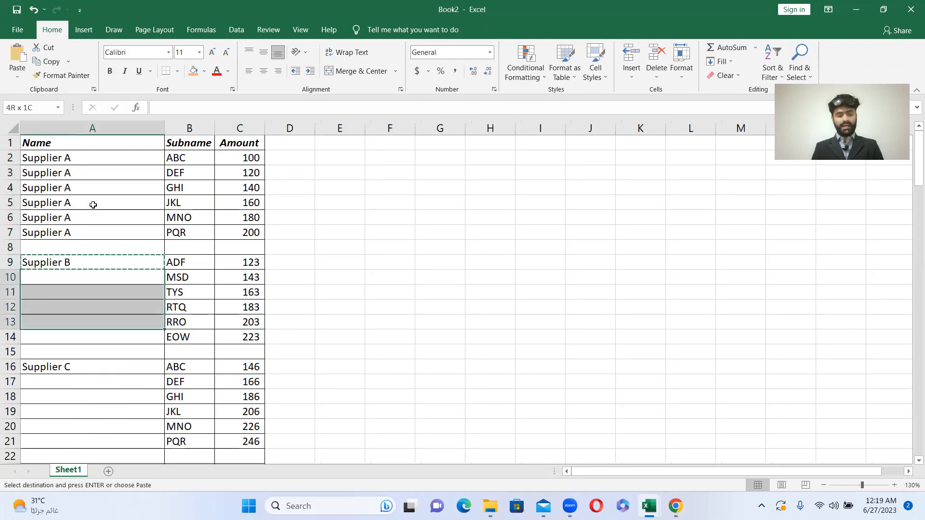
{"action": "key", "text": "ctrl+v"}
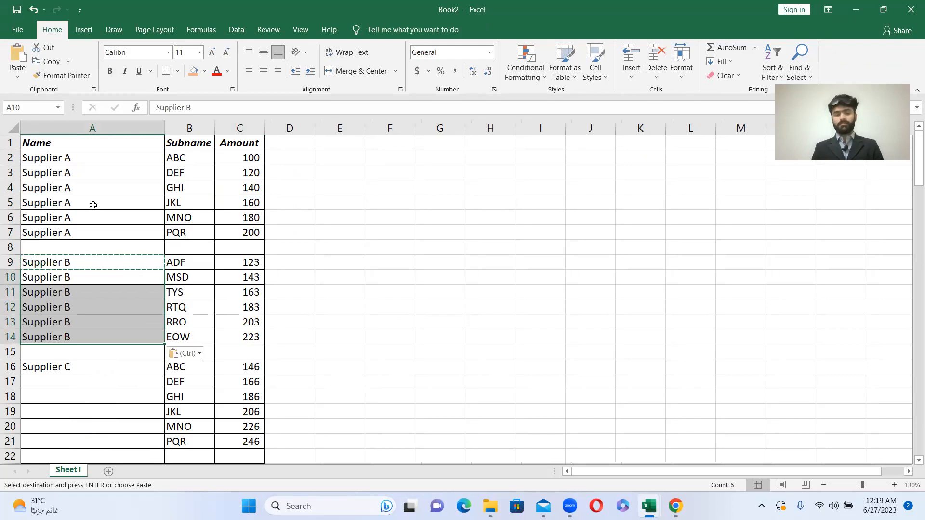
- Copy the Supplier C name from A16 into the blank name cells A17:A21
{"action": "key", "text": "Down"}
{"action": "key", "text": "Down"}
{"action": "key", "text": "Down"}
{"action": "key", "text": "Down"}
{"action": "key", "text": "Down"}
{"action": "key", "text": "Down"}
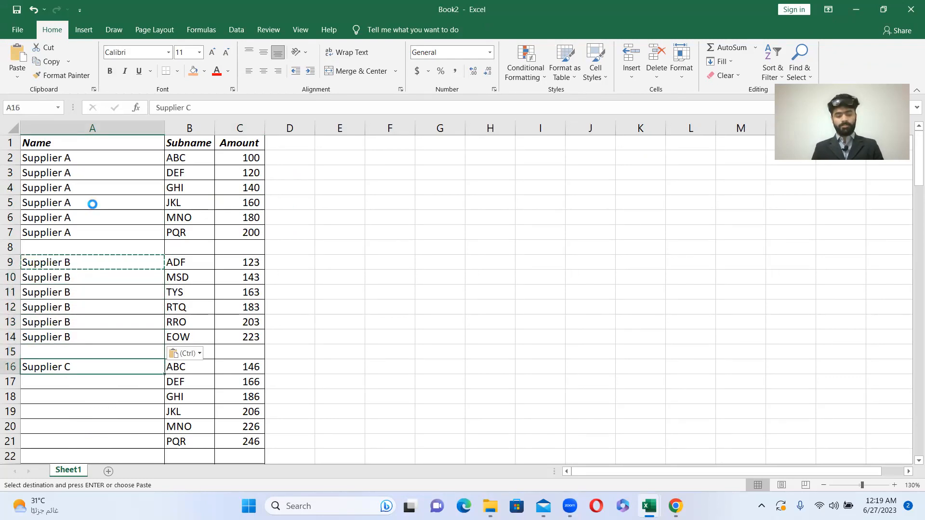
{"action": "key", "text": "ctrl+c"}
{"action": "key", "text": "Down"}
{"action": "key", "text": "shift+Down"}
{"action": "key", "text": "shift+Down"}
{"action": "key", "text": "shift+Down"}
{"action": "key", "text": "shift+Down"}
{"action": "key", "text": "ctrl+v"}
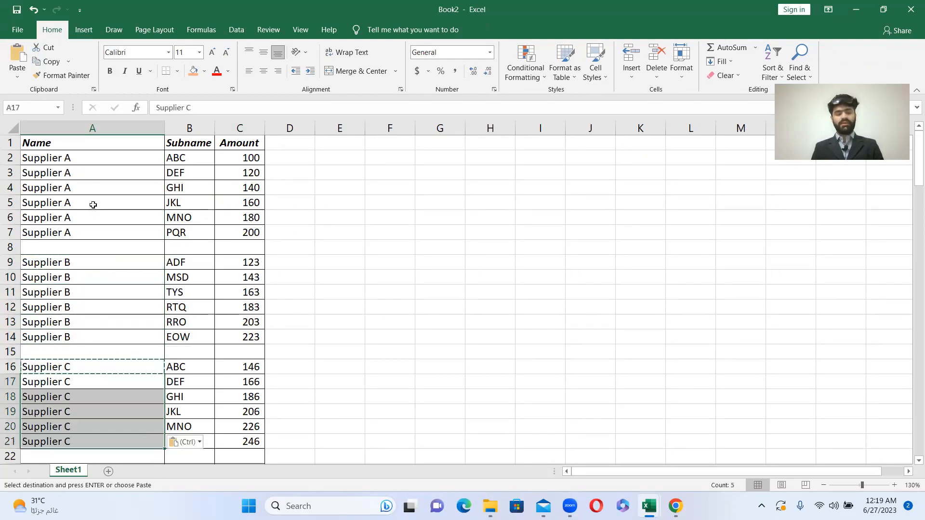
- Select A23:A28 and use Fill Down to repeat the Supplier D name through the block
{"action": "key", "text": "Up"}
{"action": "key", "text": "Down"}
{"action": "key", "text": "Down"}
{"action": "key", "text": "Down"}
{"action": "key", "text": "Down"}
{"action": "key", "text": "Down"}
{"action": "key", "text": "Down"}
{"action": "key", "text": "Down"}
{"action": "key", "text": "Down"}
{"action": "key", "text": "Down"}
{"action": "key", "text": "Down"}
{"action": "key", "text": "Down"}
{"action": "key", "text": "Down"}
{"action": "key", "text": "Down"}
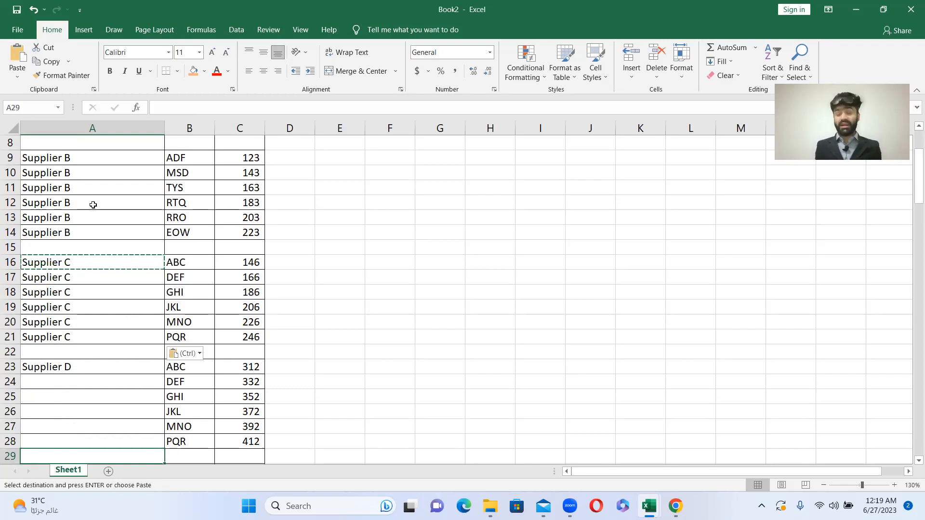
{"action": "key", "text": "Up"}
{"action": "key", "text": "Up"}
{"action": "key", "text": "Up"}
{"action": "key", "text": "Up"}
{"action": "key", "text": "Up"}
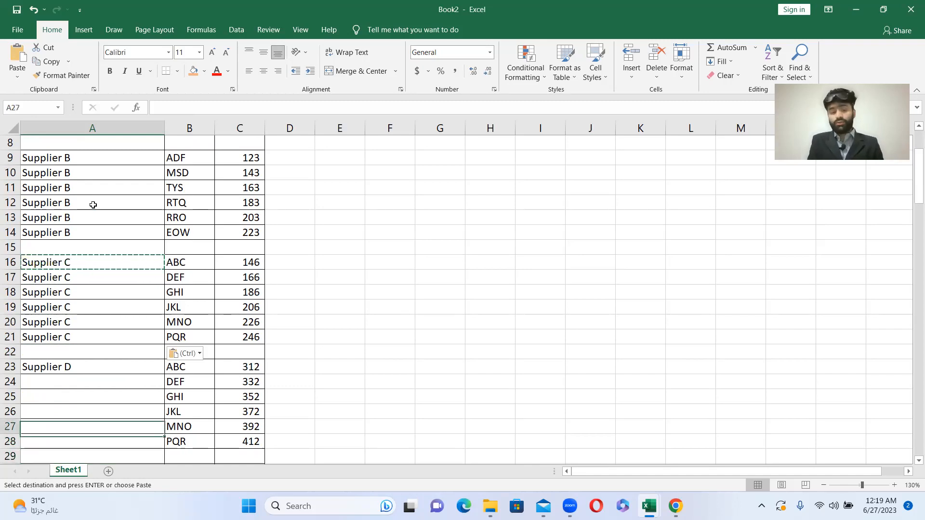
{"action": "key", "text": "shift+Down"}
{"action": "key", "text": "shift+Down"}
{"action": "key", "text": "shift+Down"}
{"action": "key", "text": "shift+Down"}
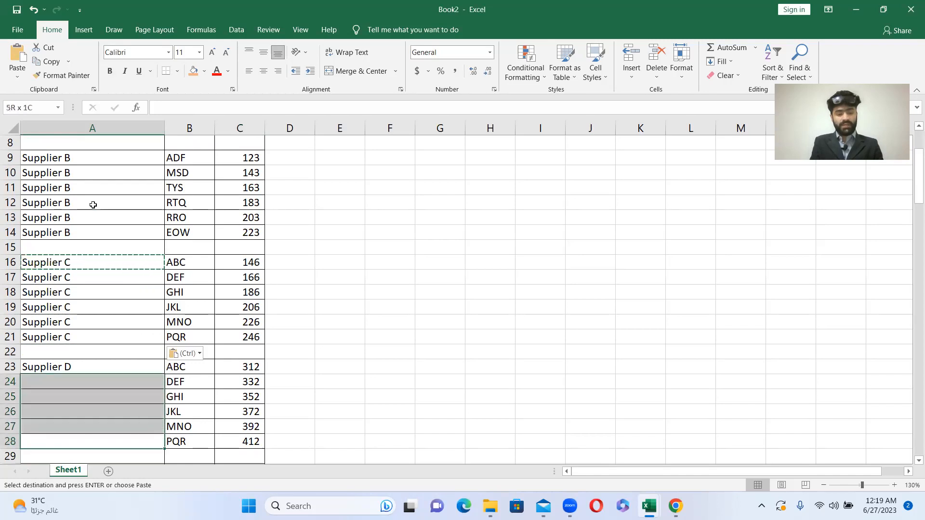
{"action": "key", "text": "shift+Up"}
{"action": "key", "text": "ctrl+d"}
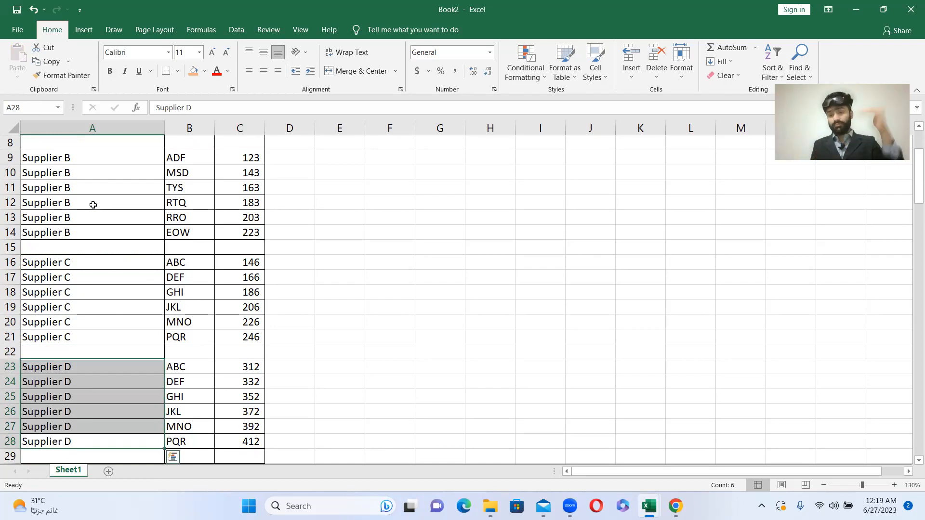
- Select A30:A35 and use Fill Down to repeat the Supplier E name through the block
{"action": "key", "text": "Down"}
{"action": "key", "text": "Down"}
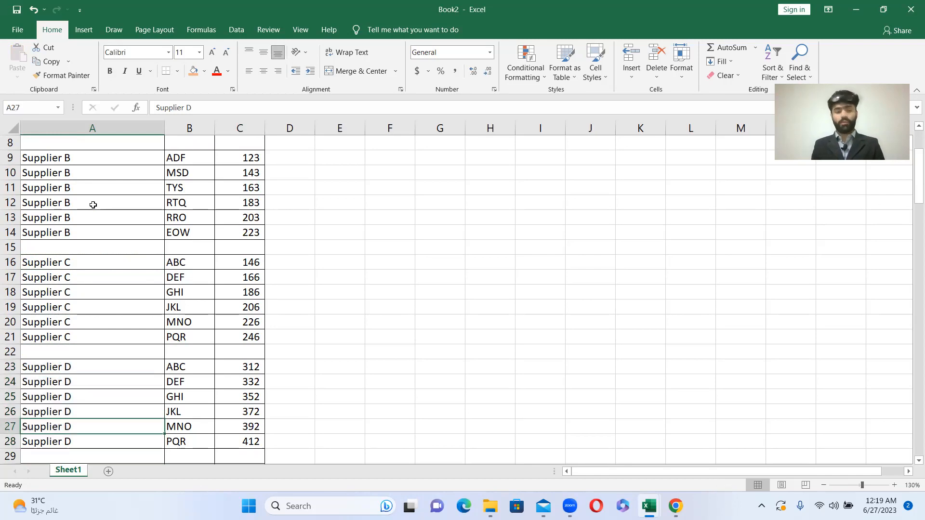
{"action": "scroll", "coordinate": [93, 205], "scroll_direction": "down", "scroll_amount": 2}
{"action": "key", "text": "Down"}
{"action": "key", "text": "Down"}
{"action": "key", "text": "Down"}
{"action": "key", "text": "Down"}
{"action": "key", "text": "Down"}
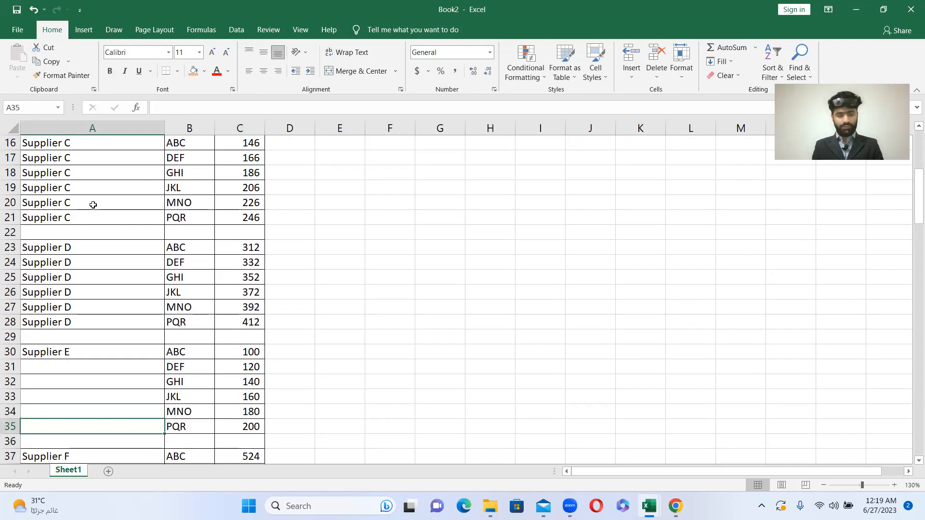
{"action": "key", "text": "shift+Up"}
{"action": "key", "text": "shift+Up"}
{"action": "key", "text": "shift+Up"}
{"action": "key", "text": "shift+Up"}
{"action": "key", "text": "shift+Up"}
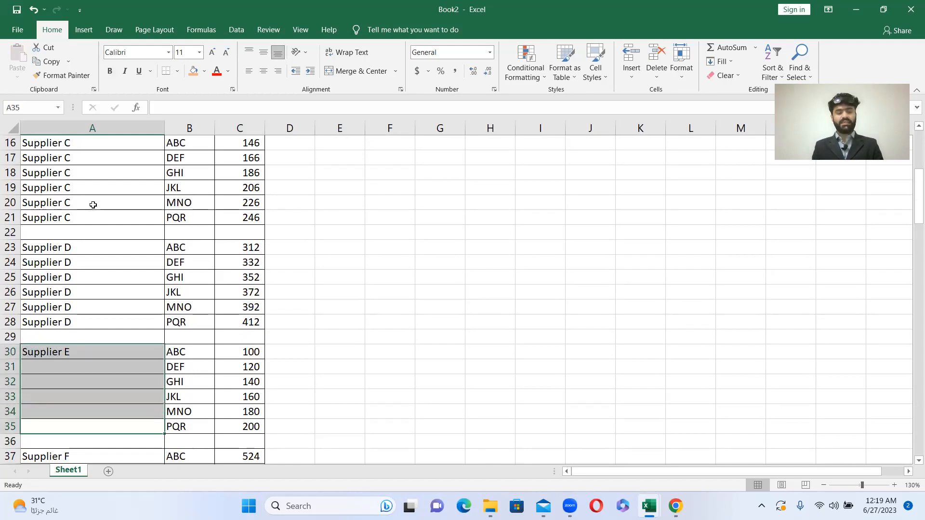
{"action": "key", "text": "ctrl+d"}
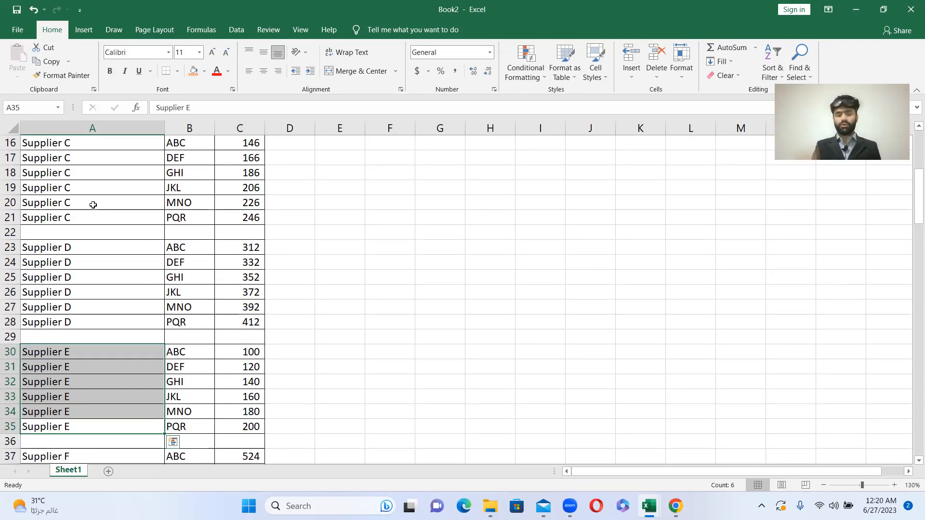
- Enter the note "CTRL D" in E34 and fill the cell with light orange
{"action": "left_click", "coordinate": [343, 417]}
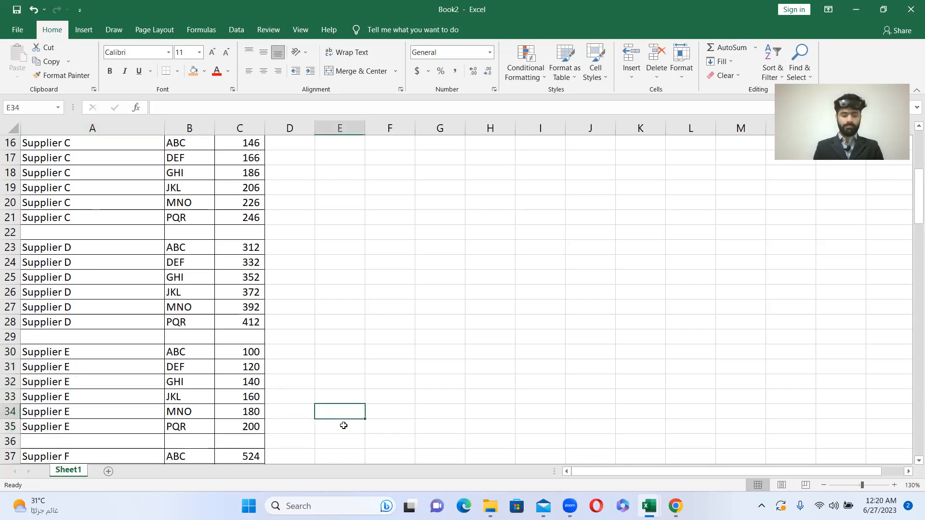
{"action": "type", "text": "CTRL D"}
{"action": "key", "text": "Return"}
{"action": "key", "text": "Up"}
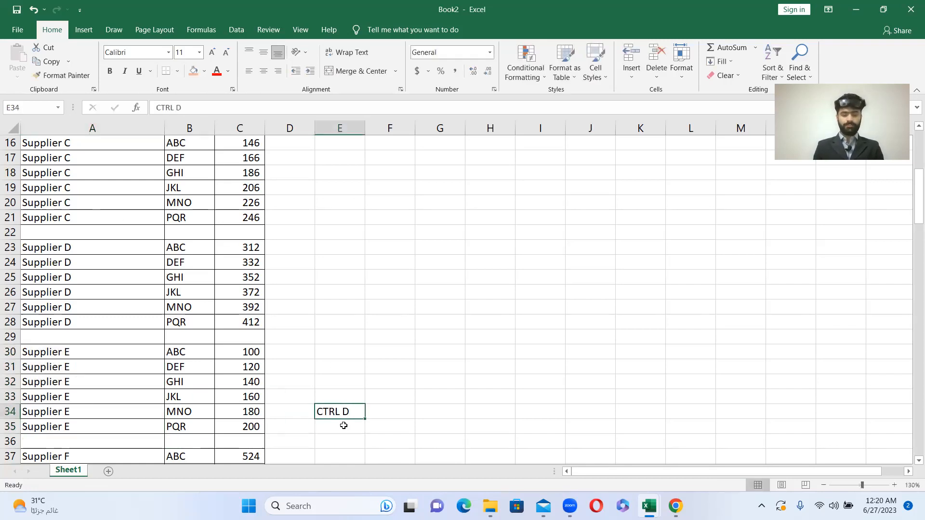
{"action": "left_click", "coordinate": [194, 71]}
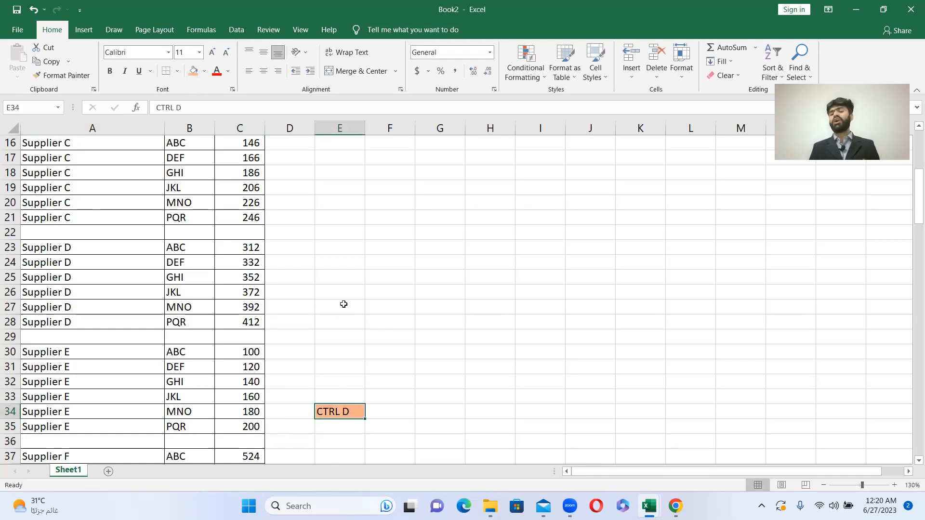
- Copy the blank cell E36 over E34 to remove the "CTRL D" note and its fill
{"action": "scroll", "coordinate": [144, 394], "scroll_direction": "down", "scroll_amount": 16}
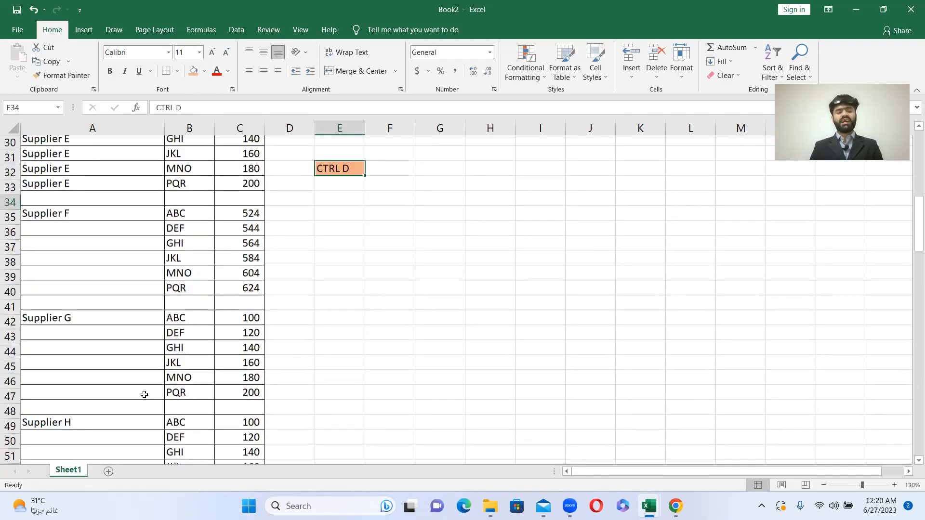
{"action": "scroll", "coordinate": [144, 395], "scroll_direction": "down", "scroll_amount": 9}
{"action": "scroll", "coordinate": [144, 395], "scroll_direction": "up", "scroll_amount": 10}
{"action": "scroll", "coordinate": [144, 394], "scroll_direction": "up", "scroll_amount": 20}
{"action": "scroll", "coordinate": [289, 406], "scroll_direction": "down", "scroll_amount": 6}
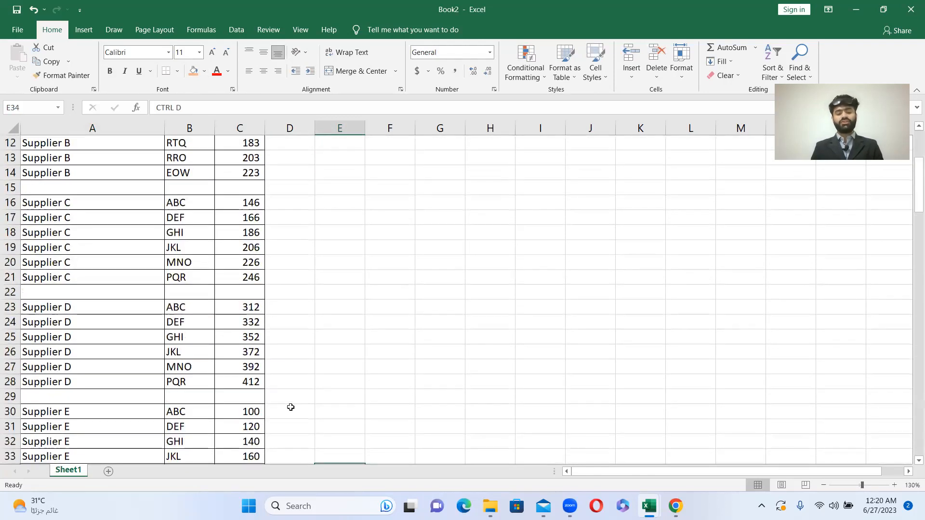
{"action": "left_click", "coordinate": [334, 378]}
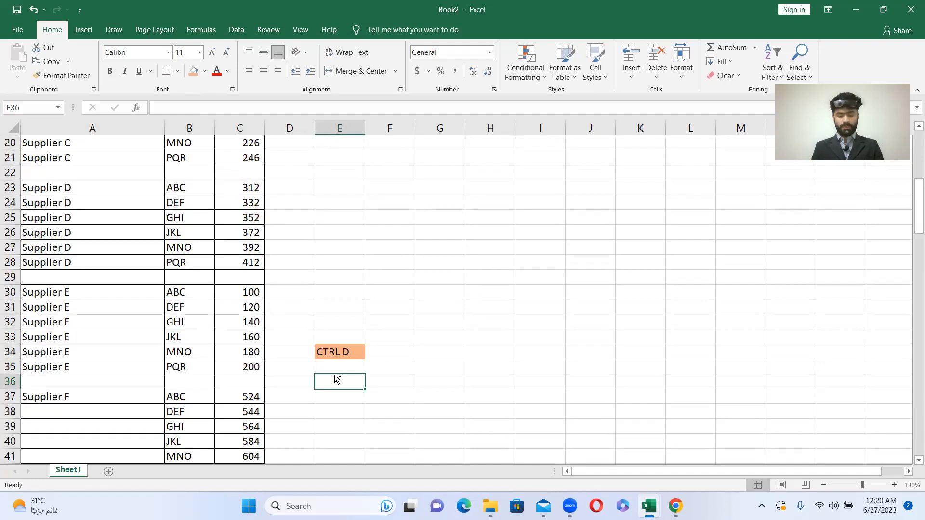
{"action": "key", "text": "ctrl+c"}
{"action": "key", "text": "Up"}
{"action": "key", "text": "Up"}
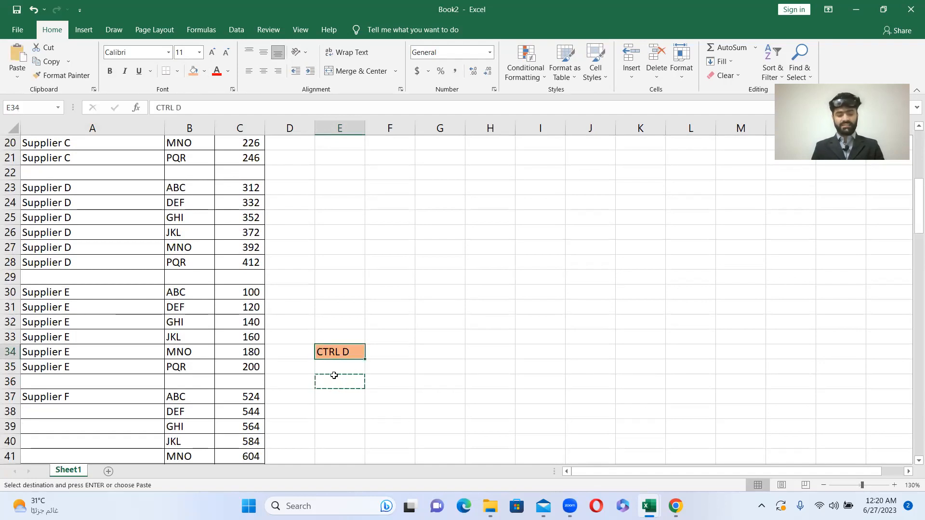
{"action": "key", "text": "ctrl+v"}
- Undo the edits back through the name fills for Suppliers A to E in column A
{"action": "scroll", "coordinate": [144, 231], "scroll_direction": "up", "scroll_amount": 6}
{"action": "left_click", "coordinate": [29, 190]}
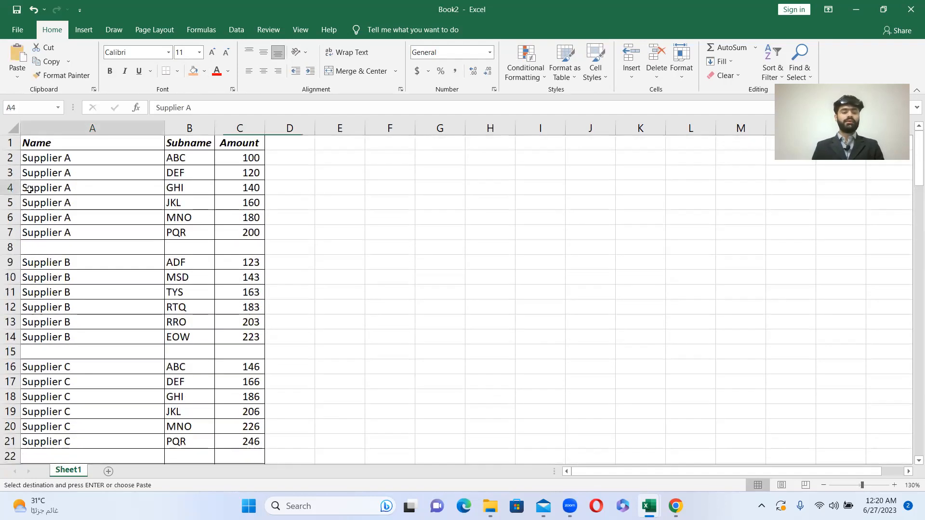
{"action": "key", "text": "Up"}
{"action": "key", "text": "Up"}
{"action": "key", "text": "Up"}
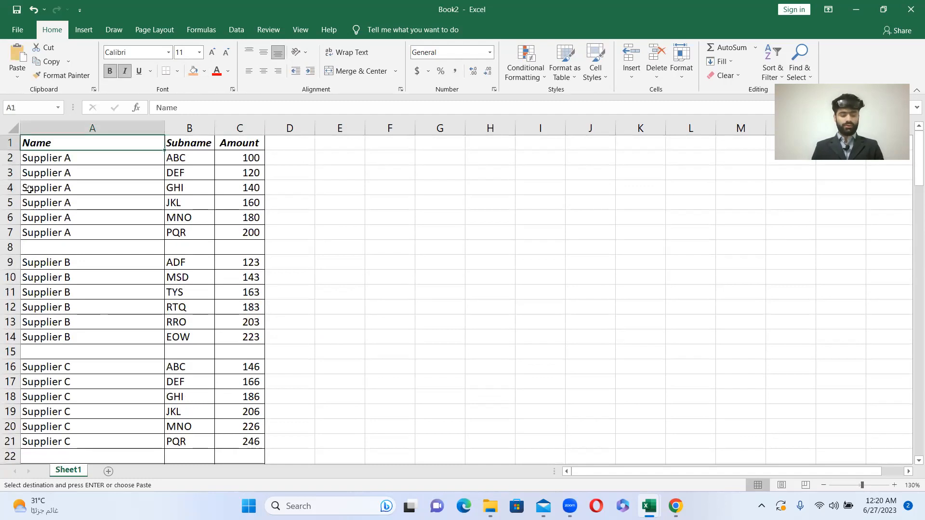
{"action": "key", "text": "ctrl+z"}
{"action": "key", "text": "ctrl+z"}
{"action": "key", "text": "ctrl+z"}
{"action": "key", "text": "ctrl+z"}
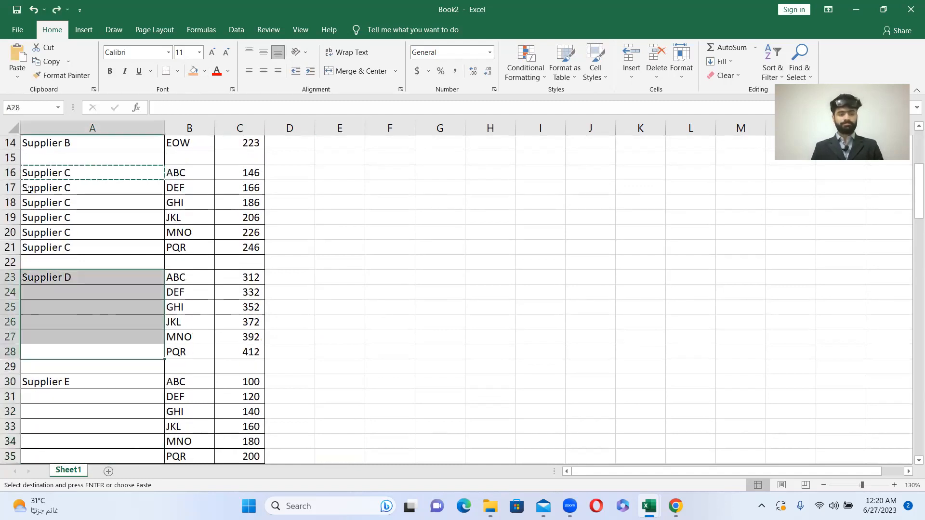
{"action": "key", "text": "ctrl+z"}
{"action": "key", "text": "ctrl+z"}
{"action": "key", "text": "ctrl+z"}
{"action": "key", "text": "ctrl+z"}
{"action": "key", "text": "ctrl+z"}
{"action": "key", "text": "ctrl+z"}
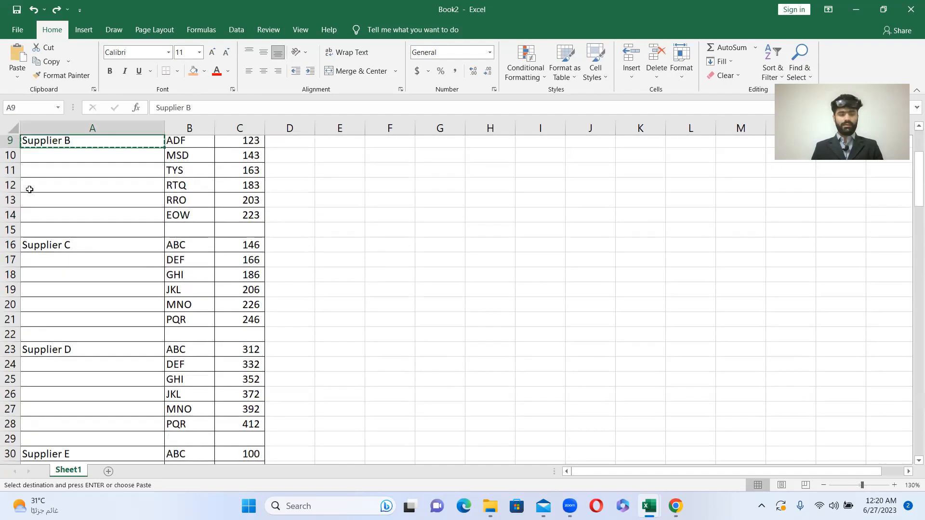
- Cancel the pending copy and select the whole Name column range from A1 to A129
{"action": "key", "text": "Up"}
{"action": "key", "text": "Up"}
{"action": "key", "text": "Up"}
{"action": "key", "text": "Up"}
{"action": "key", "text": "Up"}
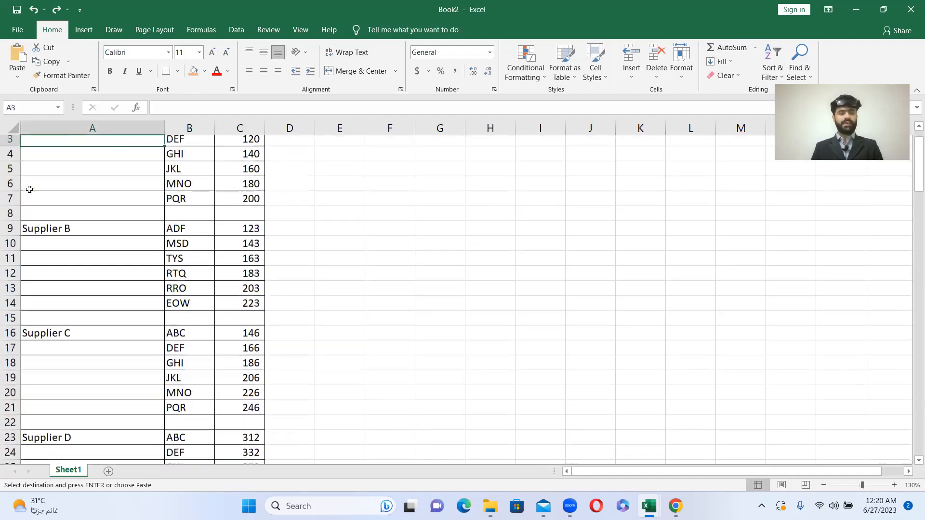
{"action": "key", "text": "Escape"}
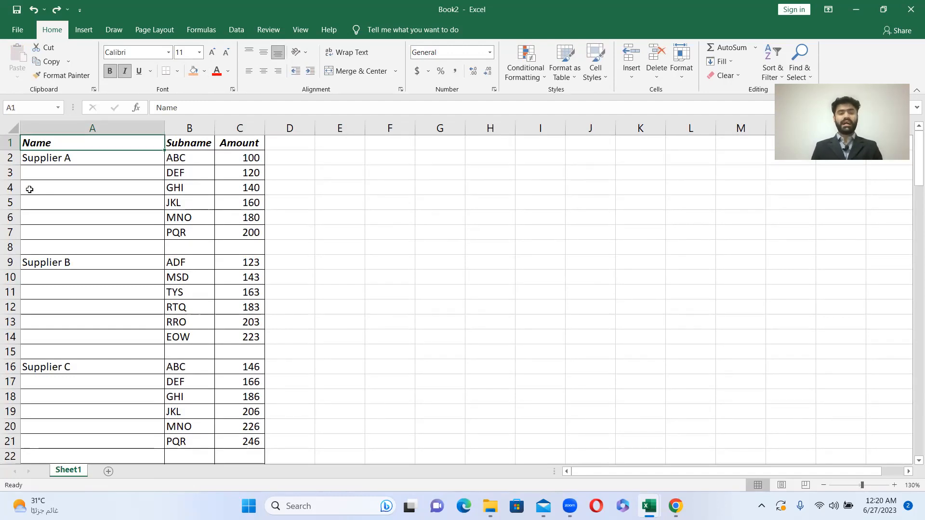
{"action": "key", "text": "ctrl+shift+Down"}
{"action": "key", "text": "ctrl+shift+Down"}
{"action": "key", "text": "ctrl+shift+Down"}
{"action": "key", "text": "ctrl+shift+Down"}
{"action": "key", "text": "ctrl+shift+Down"}
{"action": "key", "text": "ctrl+shift+Down"}
{"action": "key", "text": "ctrl+shift+Down"}
{"action": "key", "text": "ctrl+shift+Down"}
{"action": "key", "text": "ctrl+shift+Down"}
{"action": "key", "text": "ctrl+shift+Down"}
{"action": "key", "text": "ctrl+shift+Down"}
{"action": "key", "text": "ctrl+shift+Down"}
{"action": "key", "text": "ctrl+shift+Down"}
{"action": "key", "text": "ctrl+shift+Down"}
{"action": "key", "text": "ctrl+shift+Down"}
{"action": "key", "text": "ctrl+shift+Down"}
{"action": "key", "text": "ctrl+shift+Down"}
{"action": "key", "text": "ctrl+shift+Down"}
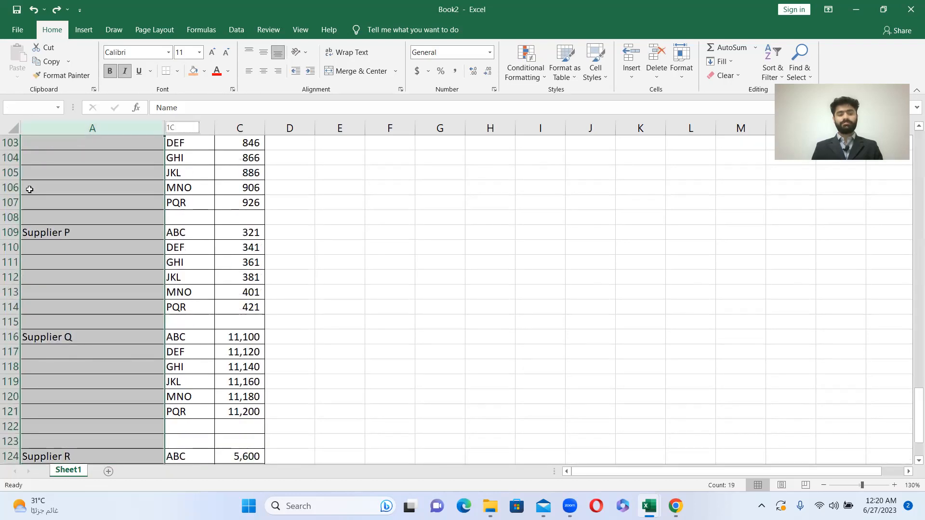
{"action": "key", "text": "ctrl+c"}
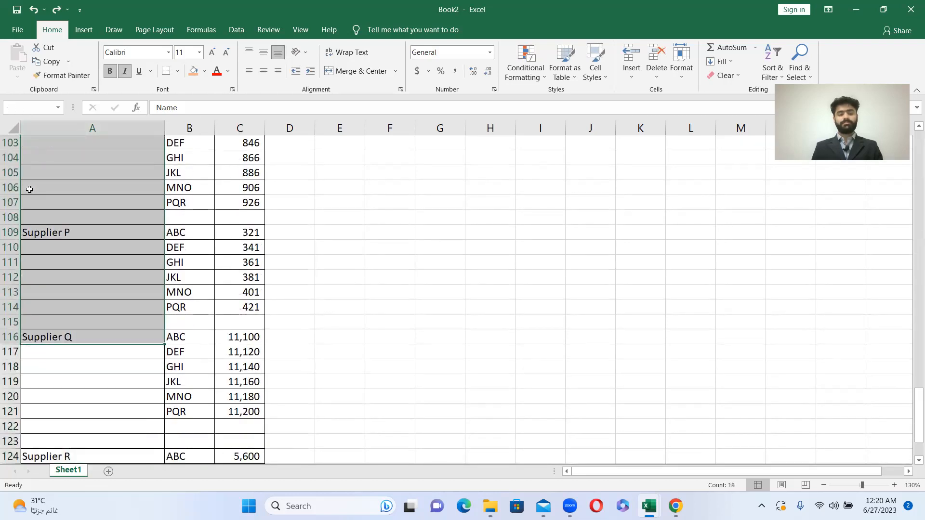
{"action": "scroll", "coordinate": [29, 189], "scroll_direction": "down", "scroll_amount": 3}
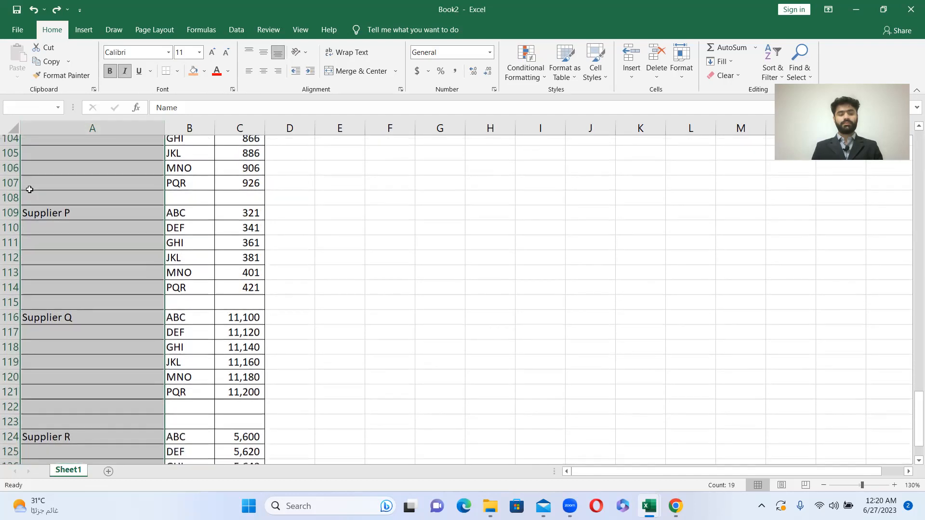
{"action": "key", "text": "ctrl+v"}
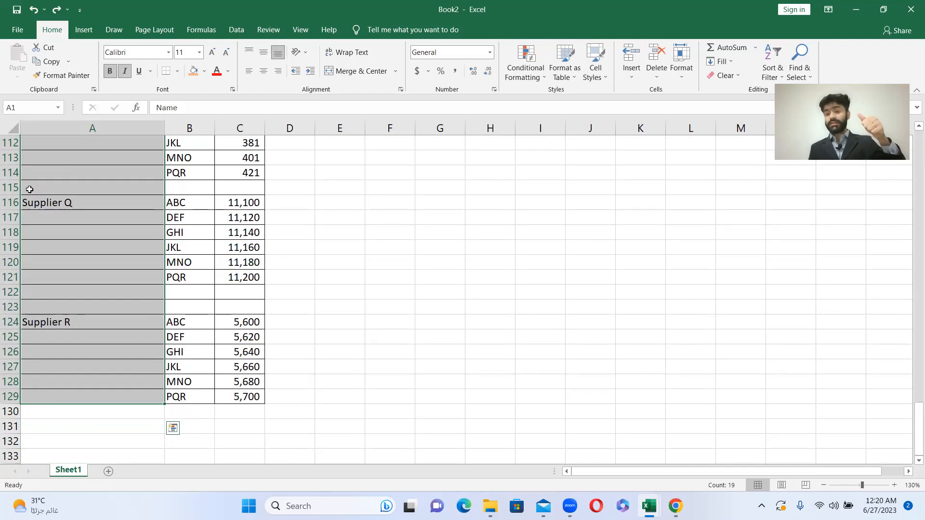
{"action": "key", "text": "alt"}
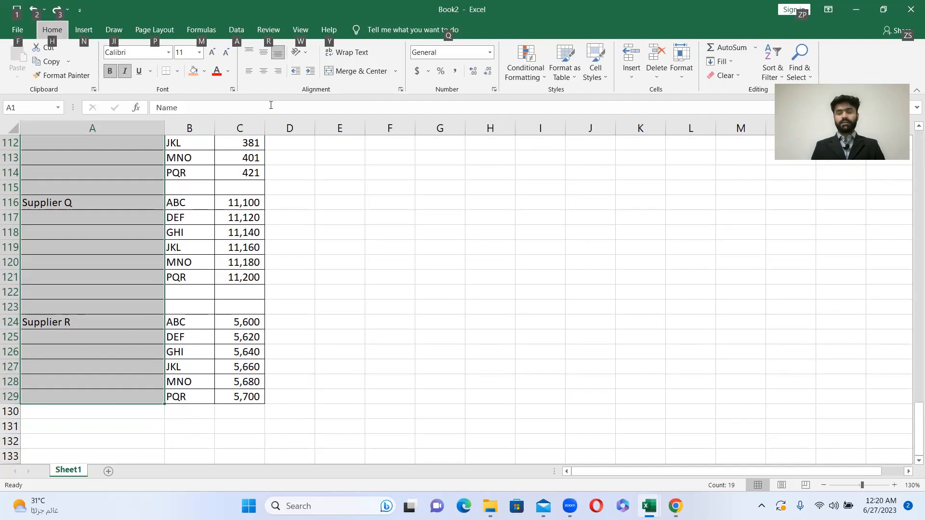
{"action": "key", "text": "Escape"}
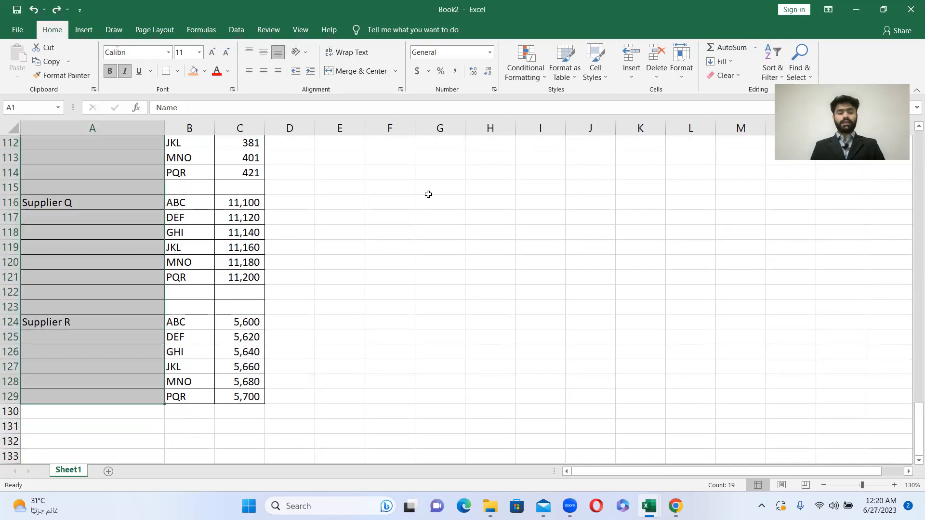
{"action": "type", "text": "h"}
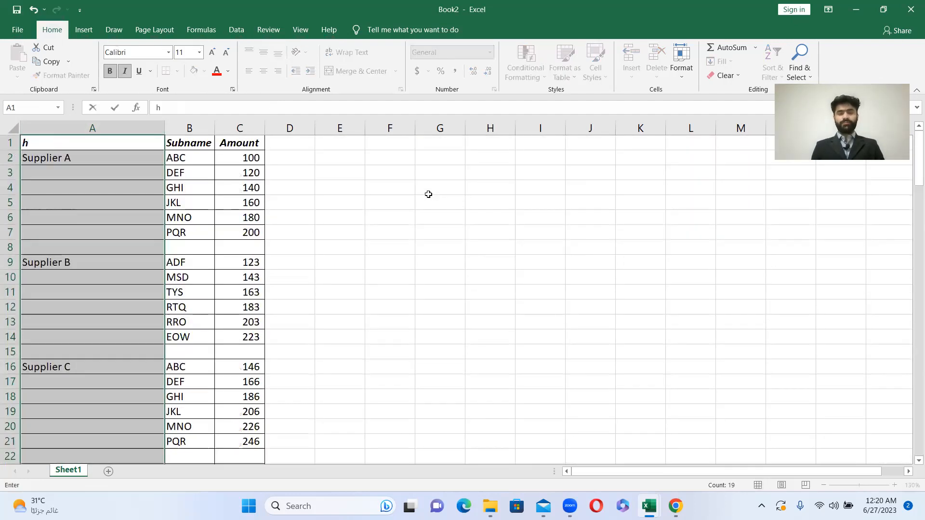
{"action": "key", "text": "Escape"}
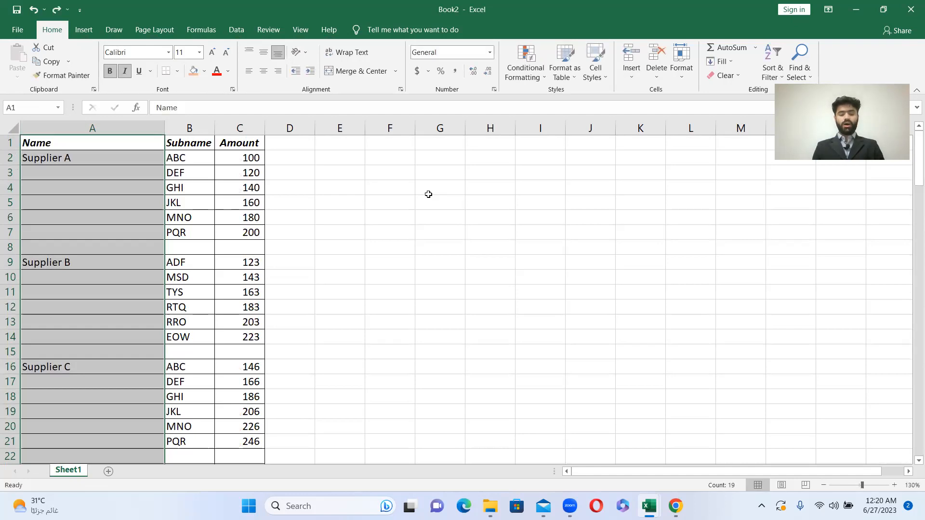
- Use Go To Special with the Blanks option to select only the empty cells in the selected Name column range
{"action": "key", "text": "alt"}
{"action": "key", "text": "h"}
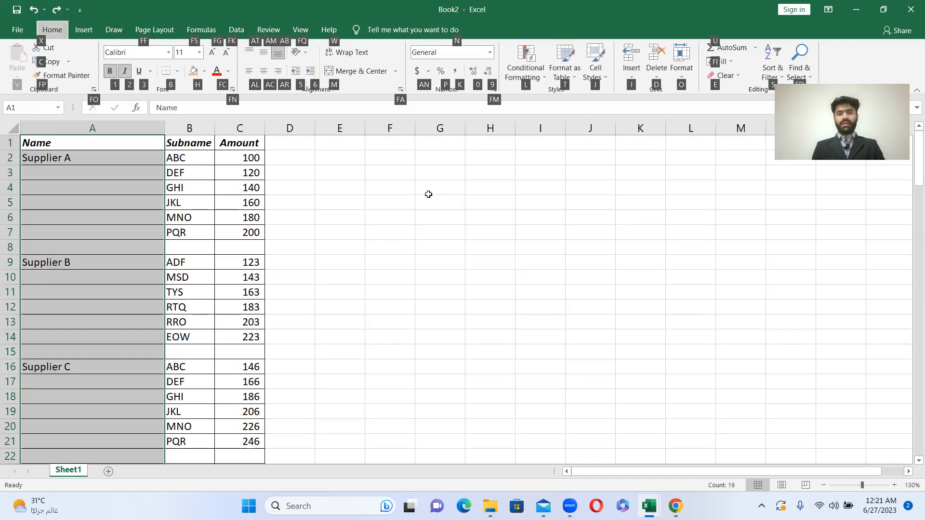
{"action": "key", "text": "f"}
{"action": "key", "text": "d"}
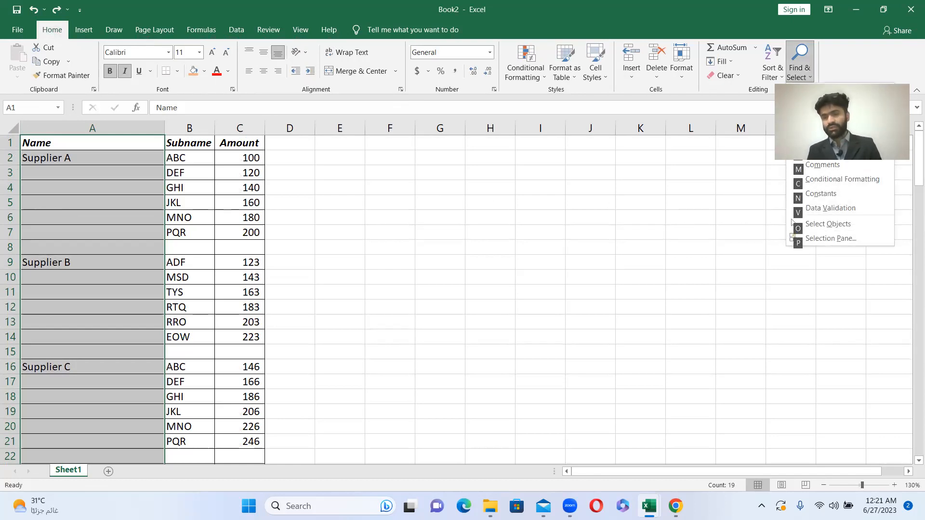
{"action": "key", "text": "s"}
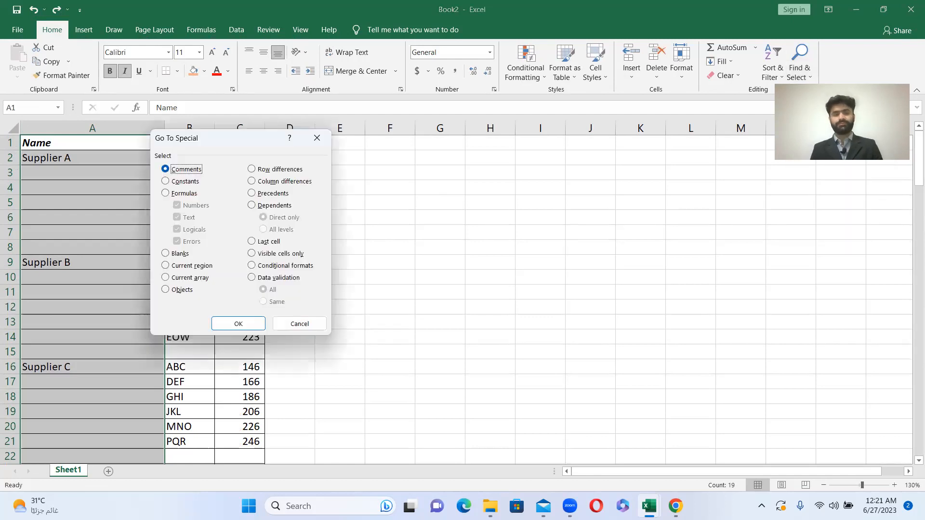
{"action": "left_click", "coordinate": [165, 254]}
{"action": "left_click", "coordinate": [243, 326]}
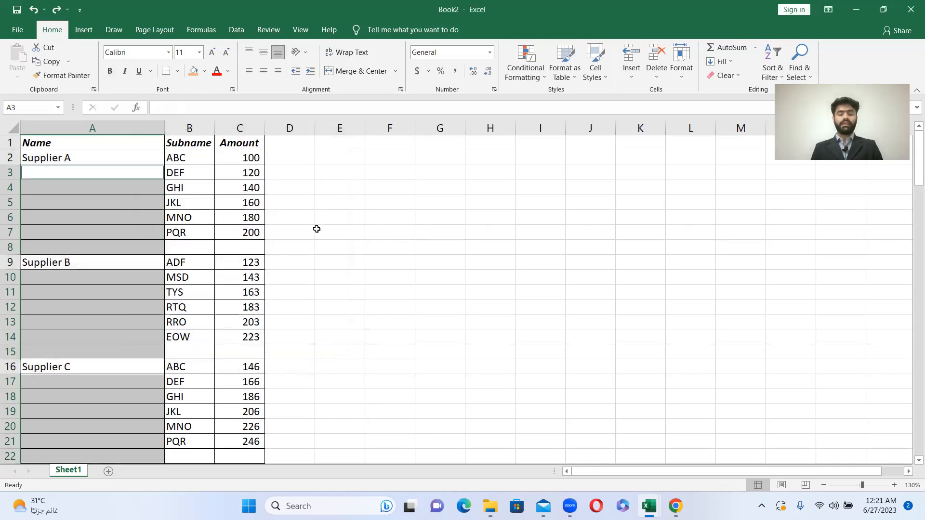
- Enter =A2 in A3, then fill the formula =A3 from A4 relatively into all selected blank name cells and review the column
{"action": "type", "text": "="}
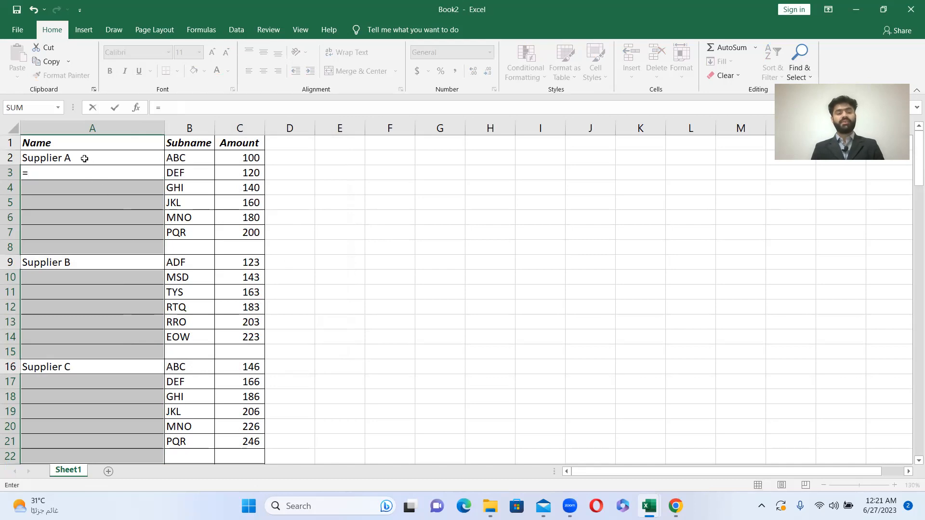
{"action": "left_click", "coordinate": [80, 158]}
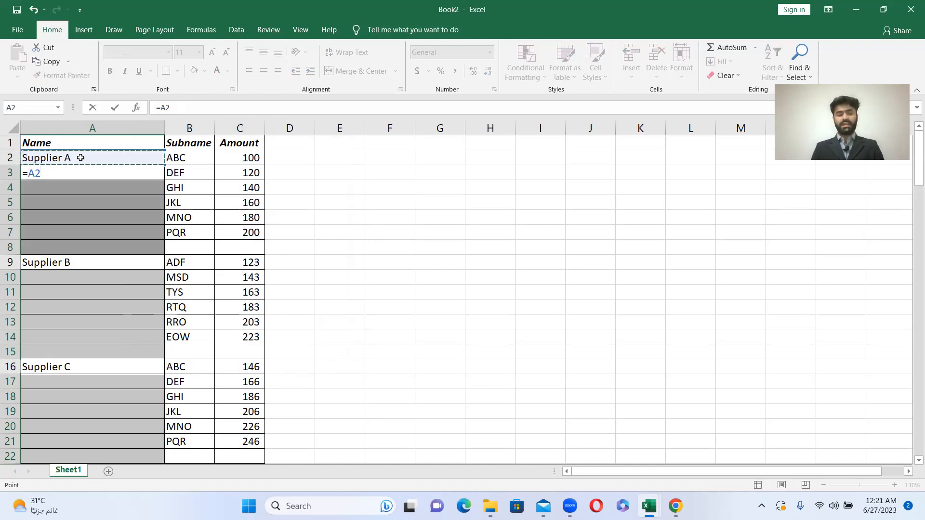
{"action": "key", "text": "Return"}
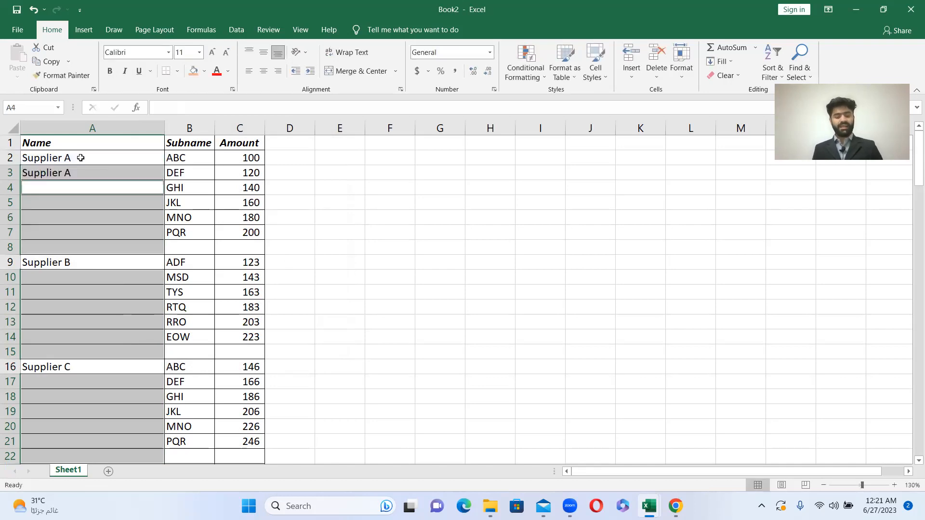
{"action": "type", "text": "=A3"}
{"action": "key", "text": "ctrl+Return"}
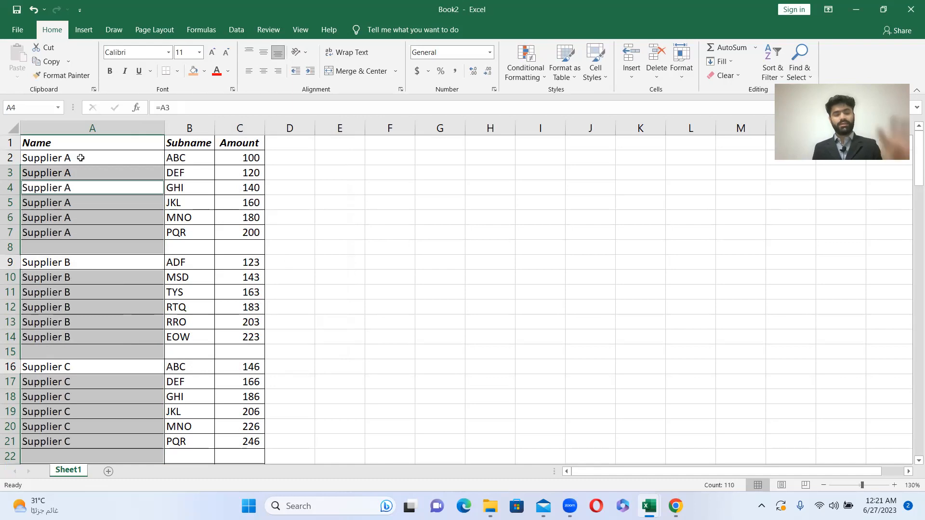
{"action": "scroll", "coordinate": [116, 290], "scroll_direction": "down", "scroll_amount": 13}
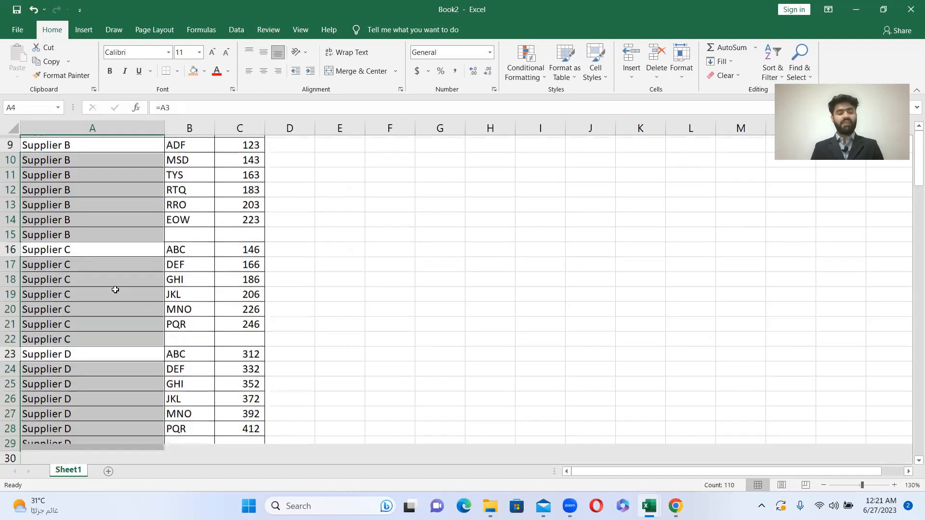
{"action": "scroll", "coordinate": [116, 289], "scroll_direction": "down", "scroll_amount": 20}
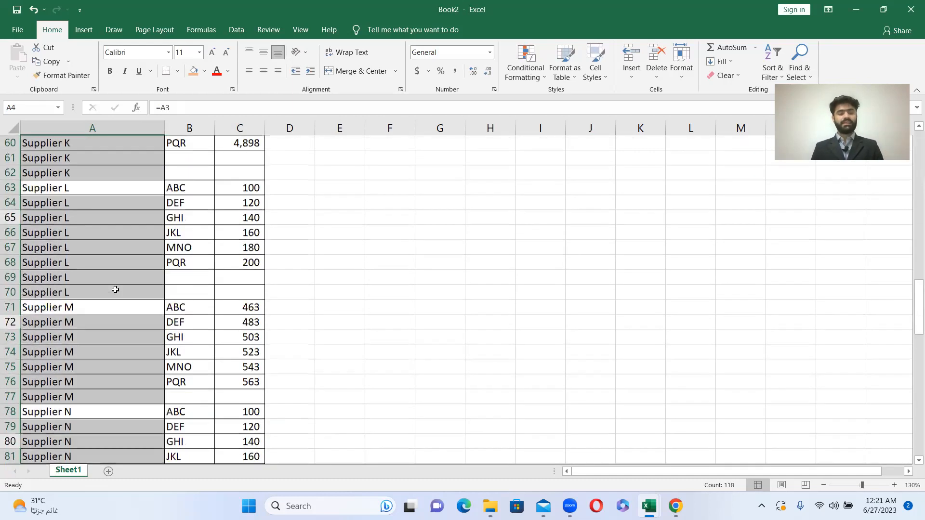
{"action": "scroll", "coordinate": [115, 289], "scroll_direction": "down", "scroll_amount": 4}
{"action": "scroll", "coordinate": [115, 290], "scroll_direction": "up", "scroll_amount": 20}
{"action": "scroll", "coordinate": [115, 289], "scroll_direction": "up", "scroll_amount": 10}
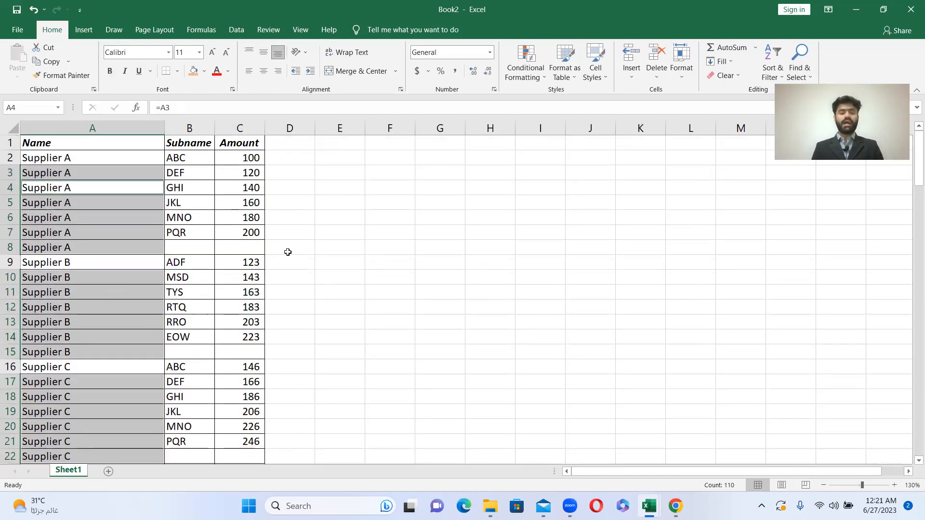
- Undo the formula fill of the blank name cells in column A
{"action": "key", "text": "ctrl+z"}
{"action": "key", "text": "ctrl+z"}
{"action": "key", "text": "ctrl+z"}
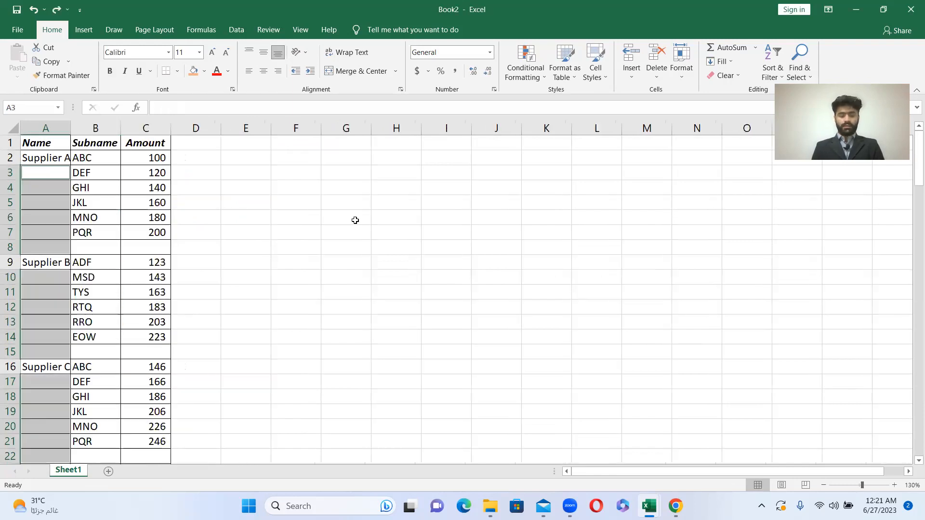
{"action": "key", "text": "ctrl+z"}
{"action": "key", "text": "ctrl+z"}
{"action": "key", "text": "ctrl+z"}
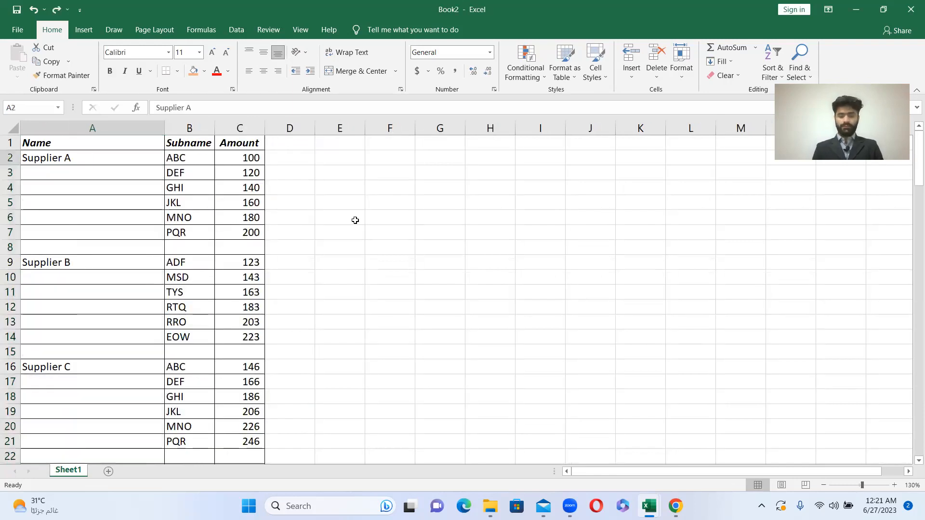
{"action": "key", "text": "ctrl+z"}
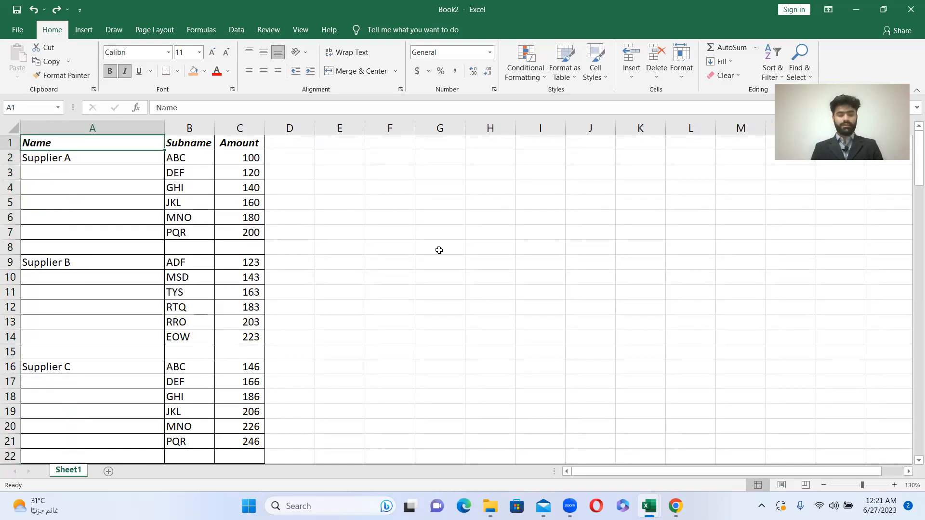
- Note the shortcut sequence beside the table by entering ALT in F2, H in F3 and FD in G3
{"action": "left_click", "coordinate": [371, 160]}
{"action": "type", "text": "ALT"}
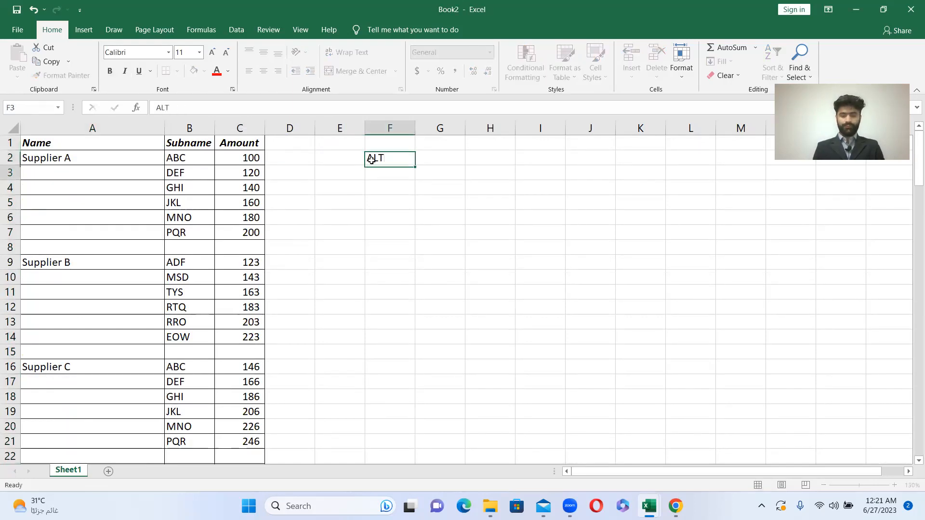
{"action": "key", "text": "Return"}
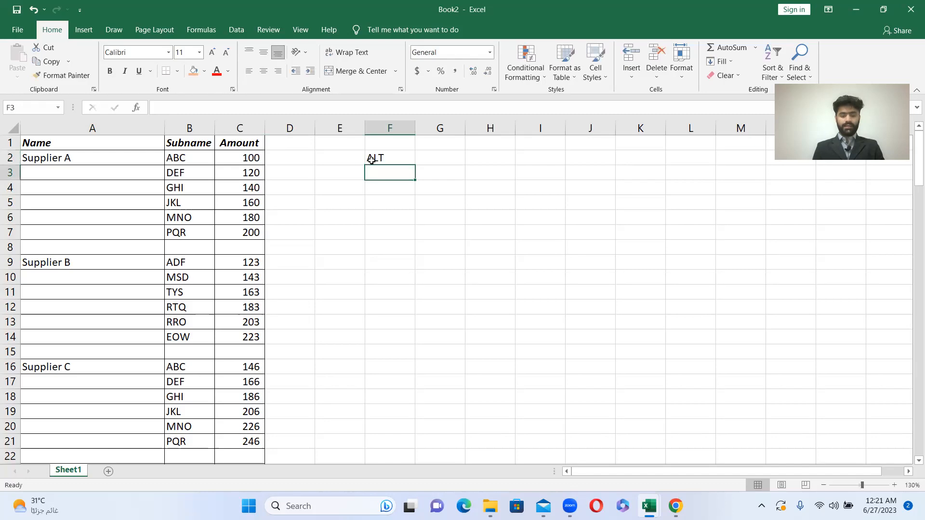
{"action": "type", "text": "H"}
{"action": "key", "text": "Return"}
{"action": "key", "text": "Up"}
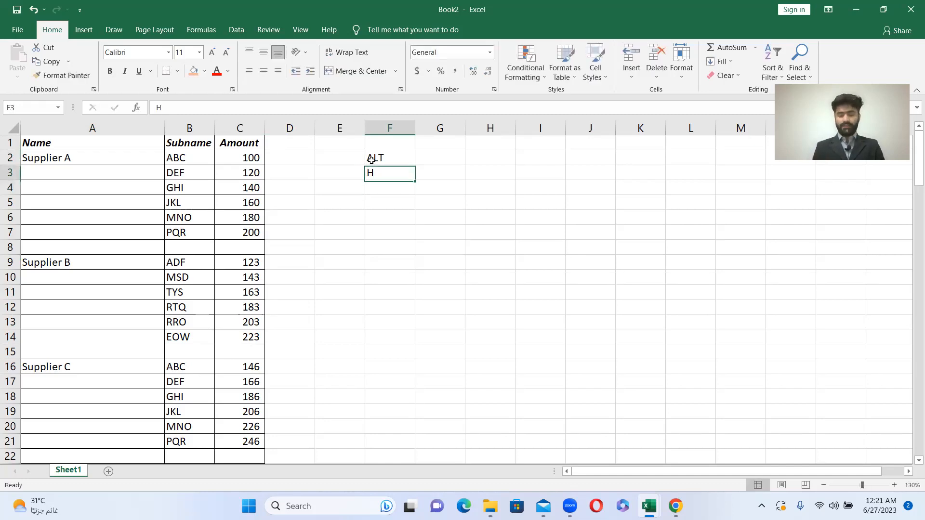
{"action": "key", "text": "Right"}
{"action": "type", "text": "FD"}
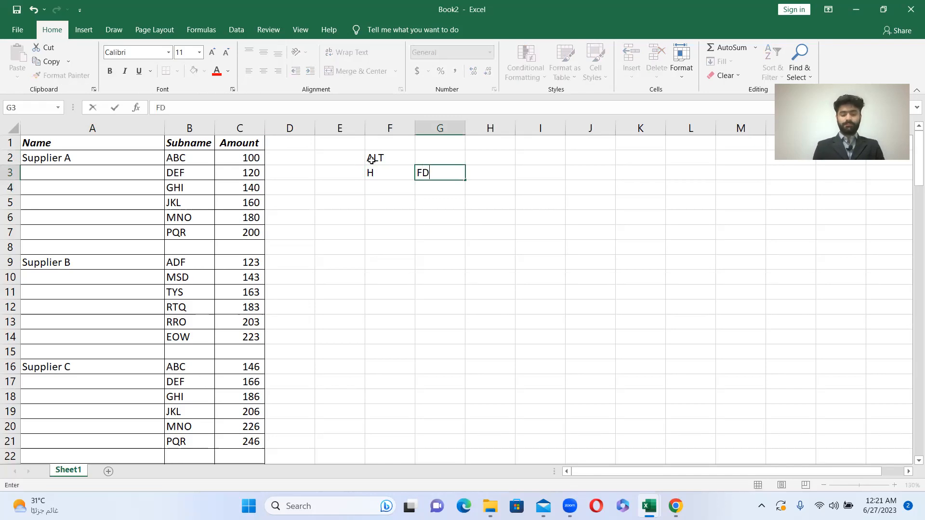
{"action": "key", "text": "Right"}
- Continue the shortcut note with S in H3 and Blanks in I3
{"action": "type", "text": "D"}
{"action": "key", "text": "BackSpace"}
{"action": "type", "text": "S"}
{"action": "key", "text": "Return"}
{"action": "key", "text": "Up"}
{"action": "key", "text": "Right"}
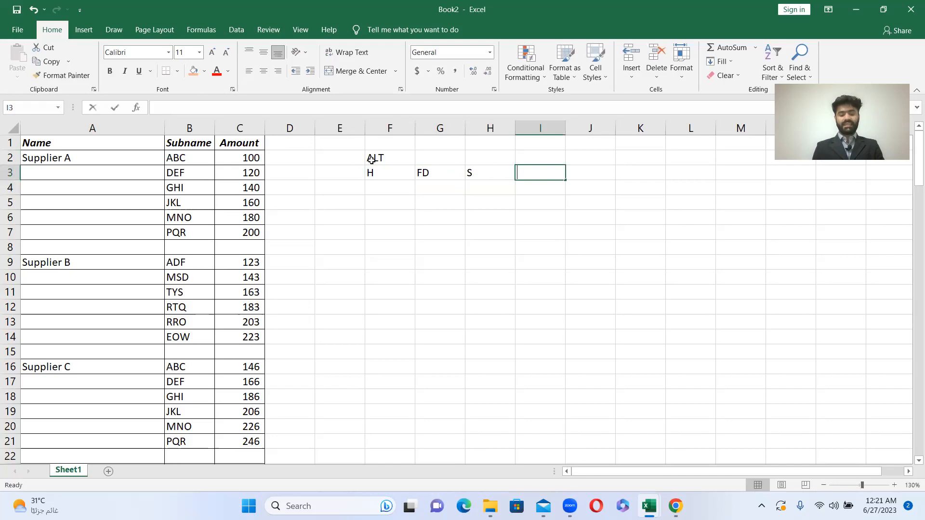
{"action": "type", "text": "Blanks"}
{"action": "key", "text": "Return"}
- Enter the note =..select above in J3 as plain text, using a leading apostrophe
{"action": "key", "text": "Up"}
{"action": "key", "text": "Right"}
{"action": "type", "text": "="}
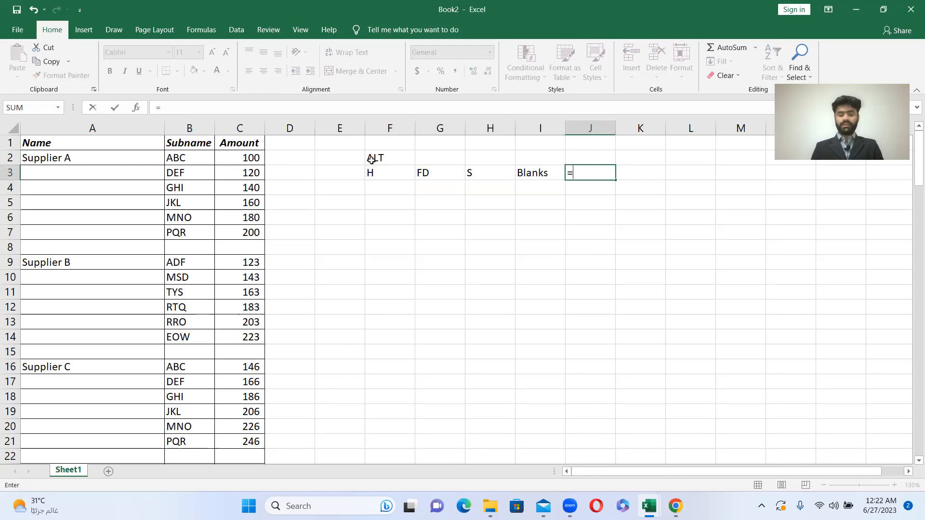
{"action": "type", "text": "..select"}
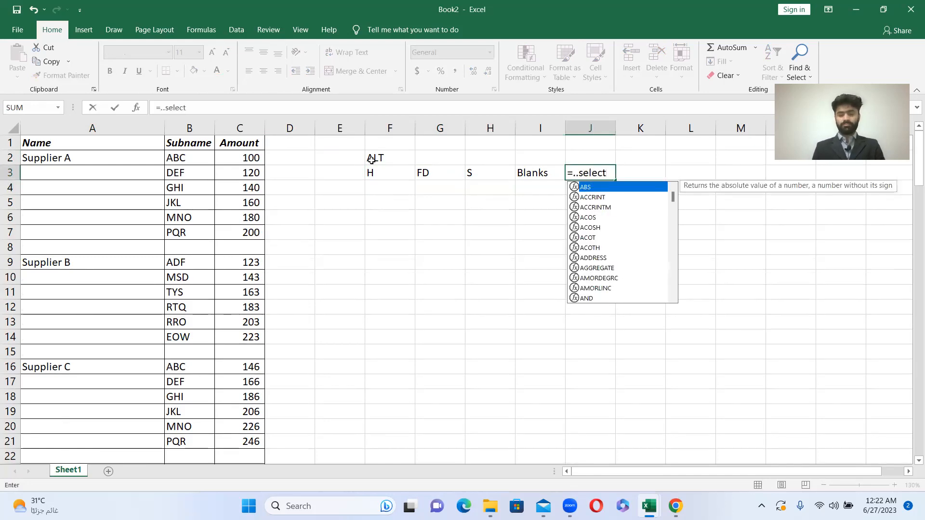
{"action": "key", "text": "Escape"}
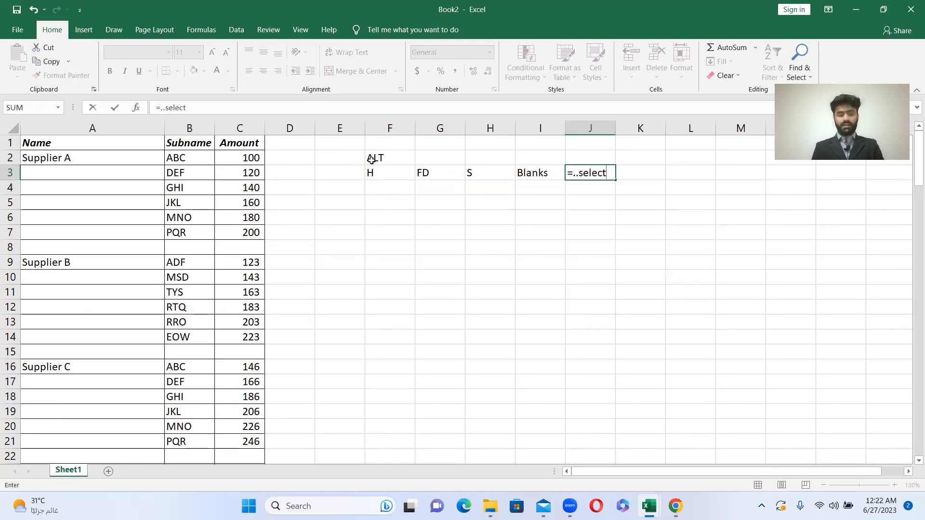
{"action": "left_click", "coordinate": [150, 113]}
{"action": "type", "text": "'"}
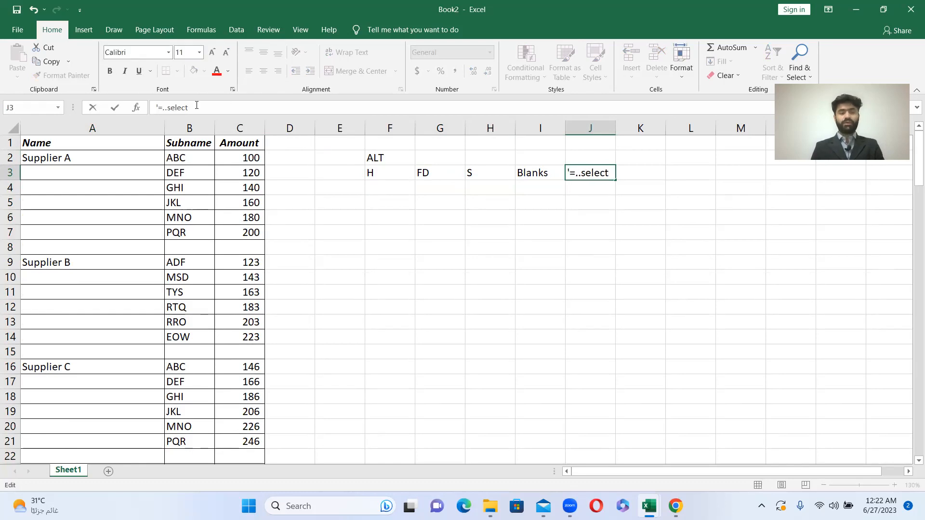
{"action": "type", "text": " above"}
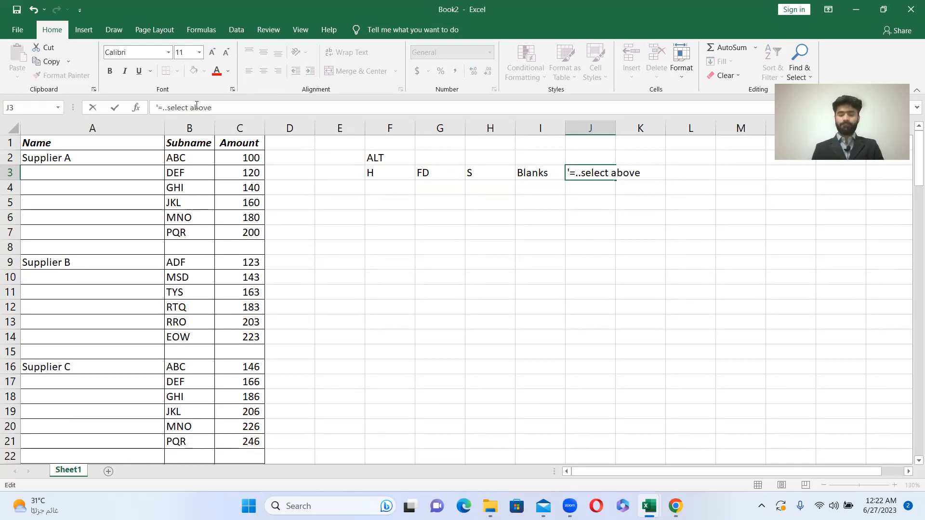
{"action": "key", "text": "Return"}
- Complete the shortcut note by entering ctrl D in L3
{"action": "key", "text": "Up"}
{"action": "key", "text": "Right"}
{"action": "key", "text": "Right"}
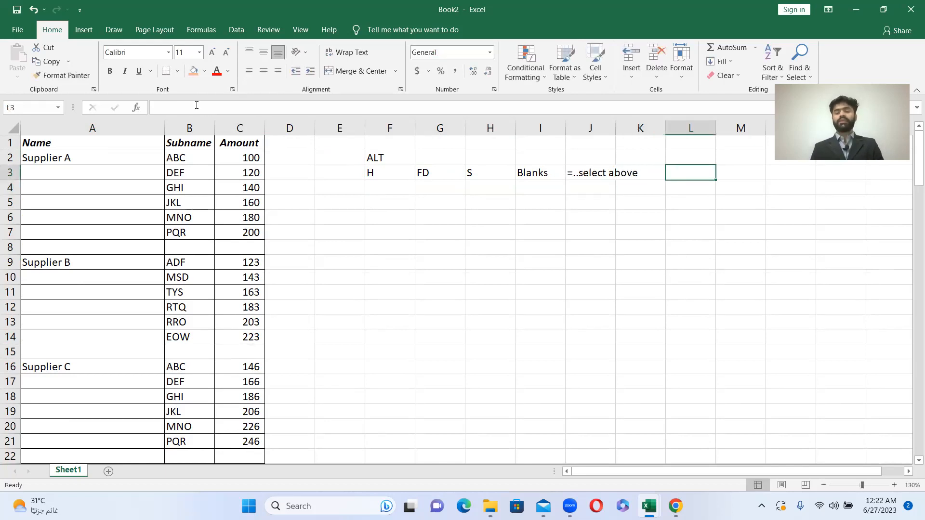
{"action": "type", "text": "ctrl D"}
{"action": "key", "text": "Return"}
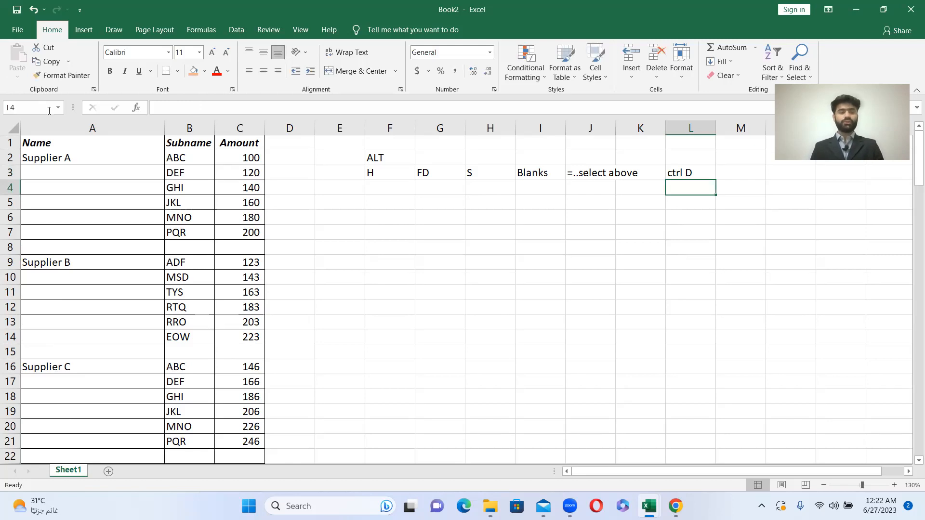
- Select the whole Name column range from A1 down to A129, the final row of Supplier R
{"action": "left_click", "coordinate": [80, 139]}
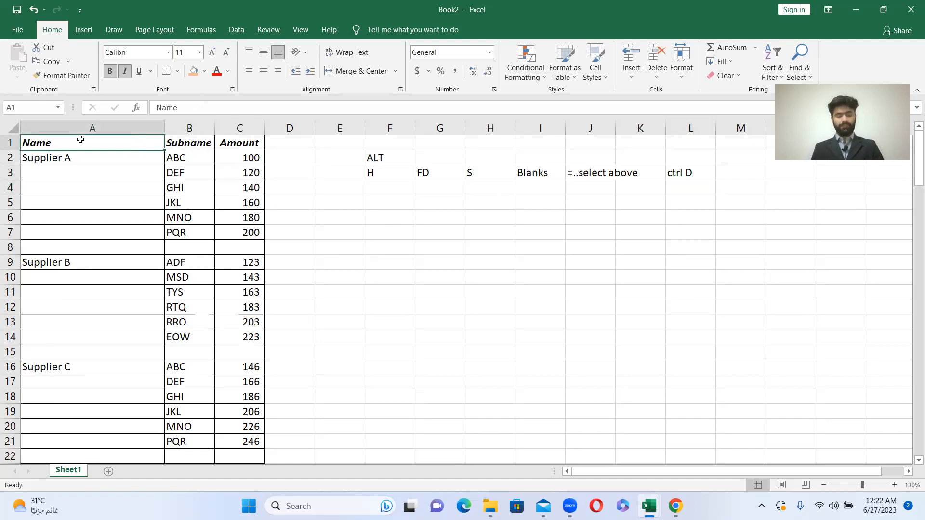
{"action": "key", "text": "shift+Down"}
{"action": "key", "text": "shift+Down"}
{"action": "key", "text": "shift+Down"}
{"action": "key", "text": "shift+Down"}
{"action": "key", "text": "shift+Down"}
{"action": "key", "text": "shift+Down"}
{"action": "key", "text": "shift+Down"}
{"action": "key", "text": "shift+Down"}
{"action": "key", "text": "shift+Down"}
{"action": "key", "text": "shift+Down"}
{"action": "key", "text": "shift+Down"}
{"action": "key", "text": "shift+Down"}
{"action": "key", "text": "shift+Down"}
{"action": "key", "text": "shift+Down"}
{"action": "key", "text": "shift+Down"}
{"action": "key", "text": "shift+Down"}
{"action": "key", "text": "shift+Down"}
{"action": "key", "text": "shift+Down"}
{"action": "key", "text": "shift+Down"}
{"action": "key", "text": "shift+Down"}
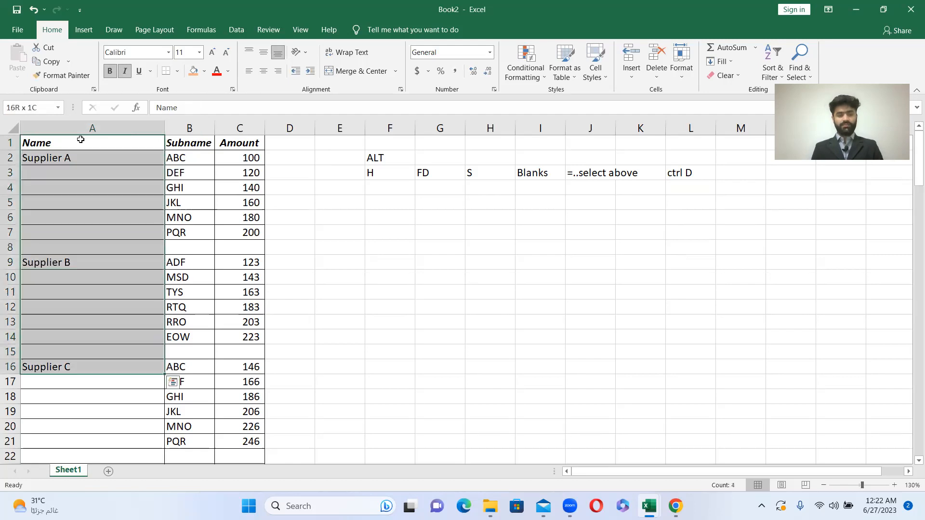
{"action": "key", "text": "shift+Down"}
{"action": "key", "text": "shift+Down"}
{"action": "key", "text": "shift+Down"}
{"action": "key", "text": "shift+Down"}
{"action": "key", "text": "shift+Down"}
{"action": "key", "text": "shift+Down"}
{"action": "key", "text": "shift+Down"}
{"action": "key", "text": "shift+Down"}
{"action": "key", "text": "shift+Down"}
{"action": "key", "text": "shift+Down"}
{"action": "key", "text": "shift+Down"}
{"action": "key", "text": "shift+Down"}
{"action": "key", "text": "shift+Down"}
{"action": "key", "text": "shift+Down"}
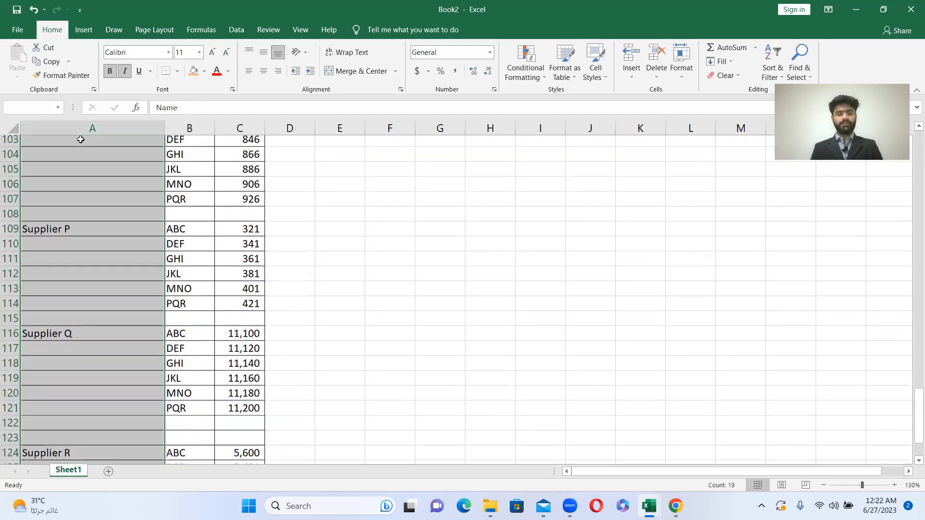
{"action": "key", "text": "shift+Up"}
{"action": "key", "text": "shift+Up"}
{"action": "key", "text": "shift+Up"}
{"action": "key", "text": "shift+Up"}
{"action": "key", "text": "shift+Up"}
{"action": "key", "text": "shift+Up"}
{"action": "key", "text": "shift+Up"}
{"action": "key", "text": "shift+Up"}
{"action": "key", "text": "shift+Up"}
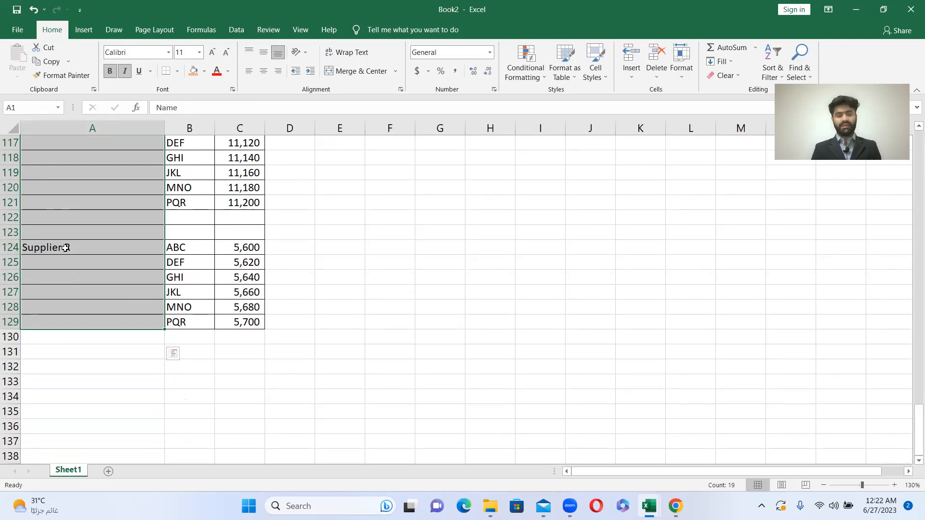
{"action": "scroll", "coordinate": [103, 223], "scroll_direction": "up", "scroll_amount": 2}
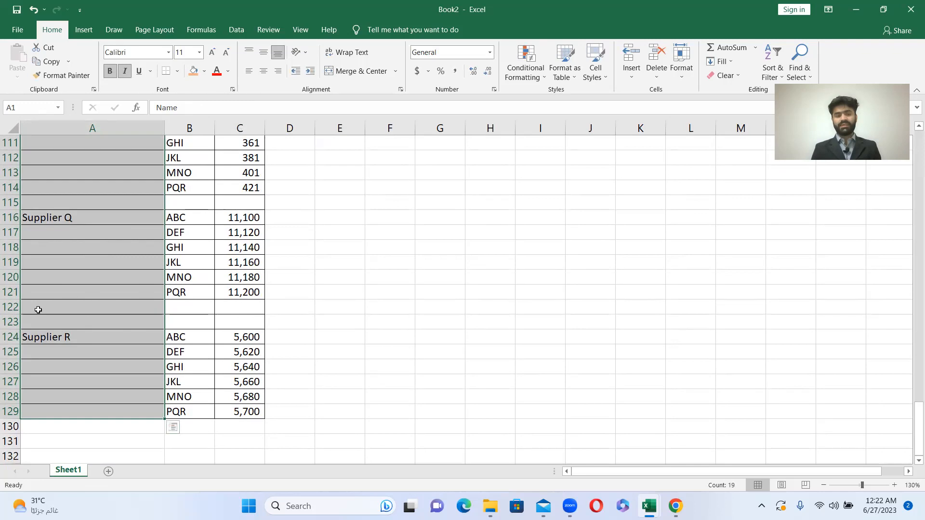
{"action": "scroll", "coordinate": [58, 251], "scroll_direction": "up", "scroll_amount": 3}
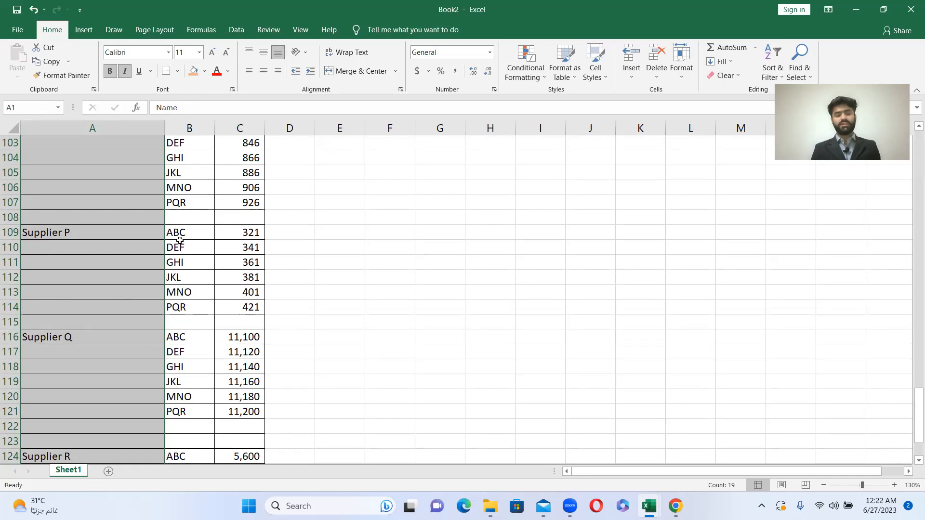
{"action": "scroll", "coordinate": [245, 270], "scroll_direction": "up", "scroll_amount": 20}
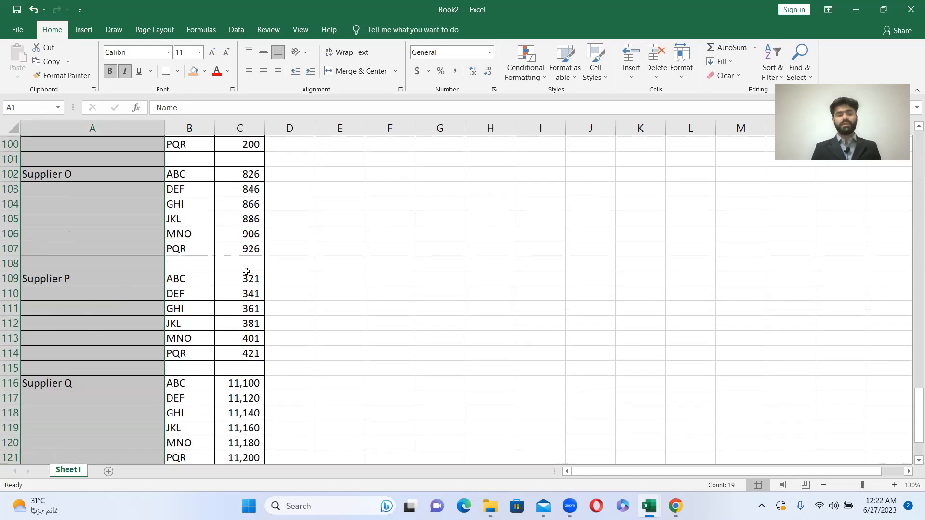
{"action": "scroll", "coordinate": [246, 270], "scroll_direction": "up", "scroll_amount": 10}
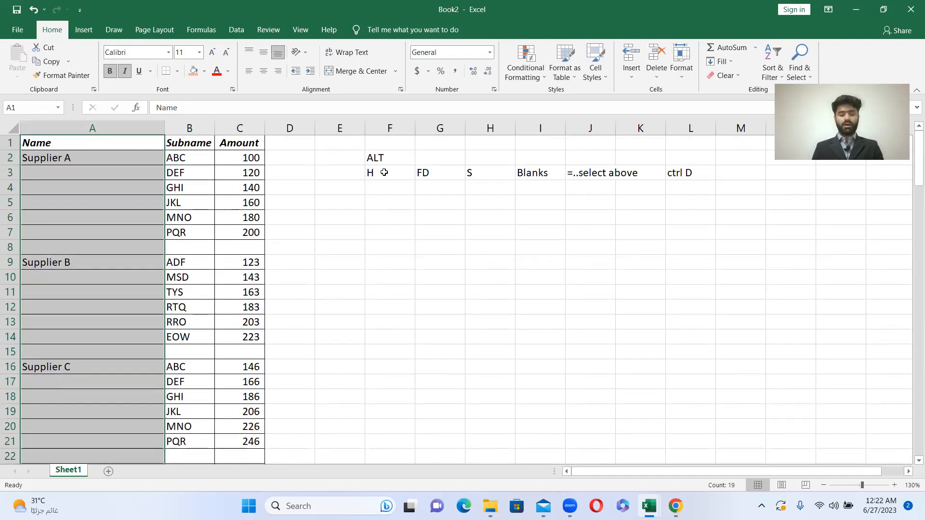
- Use Go To Special with the Blanks option to restrict the selection to the empty Name cells
{"action": "key", "text": "alt"}
{"action": "key", "text": "h"}
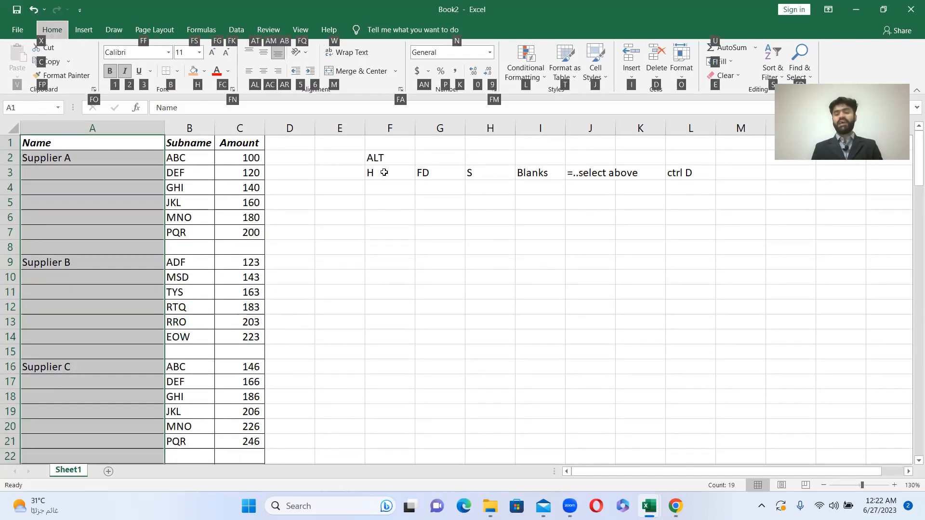
{"action": "key", "text": "f"}
{"action": "key", "text": "d"}
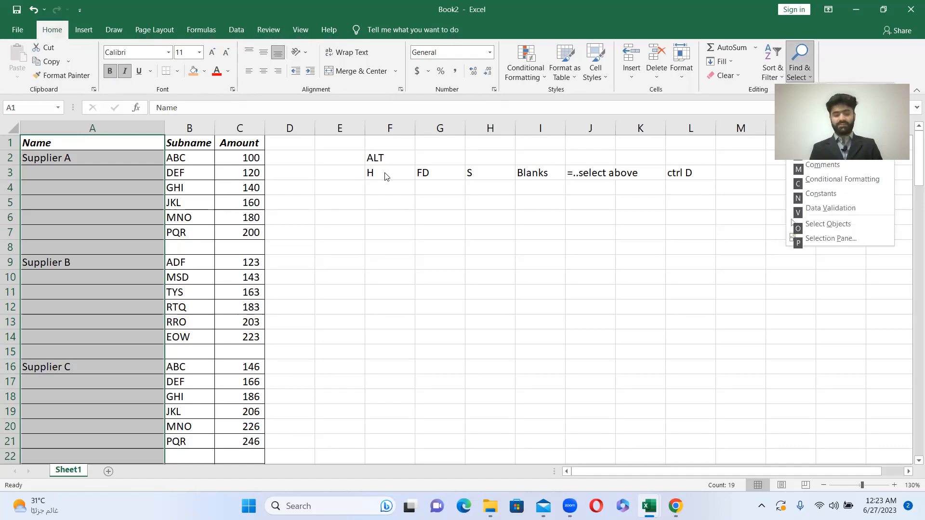
{"action": "key", "text": "s"}
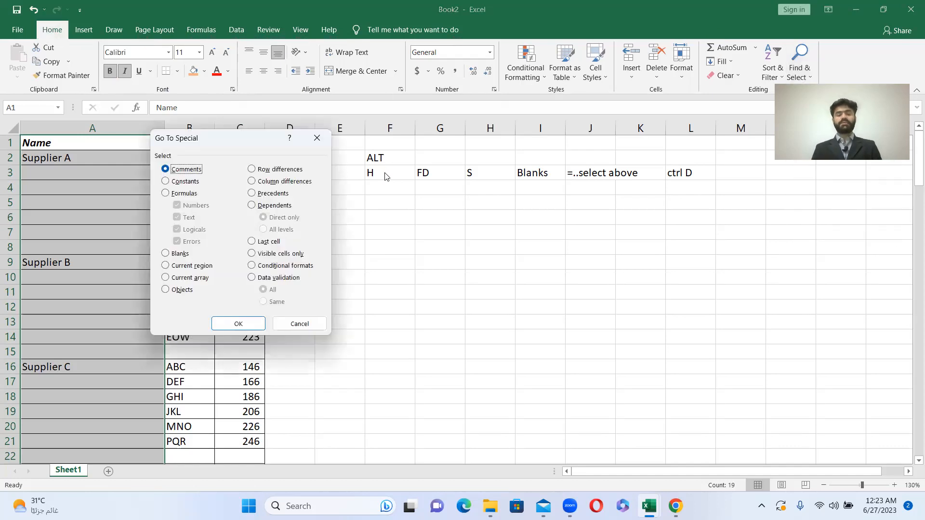
{"action": "left_click", "coordinate": [165, 255]}
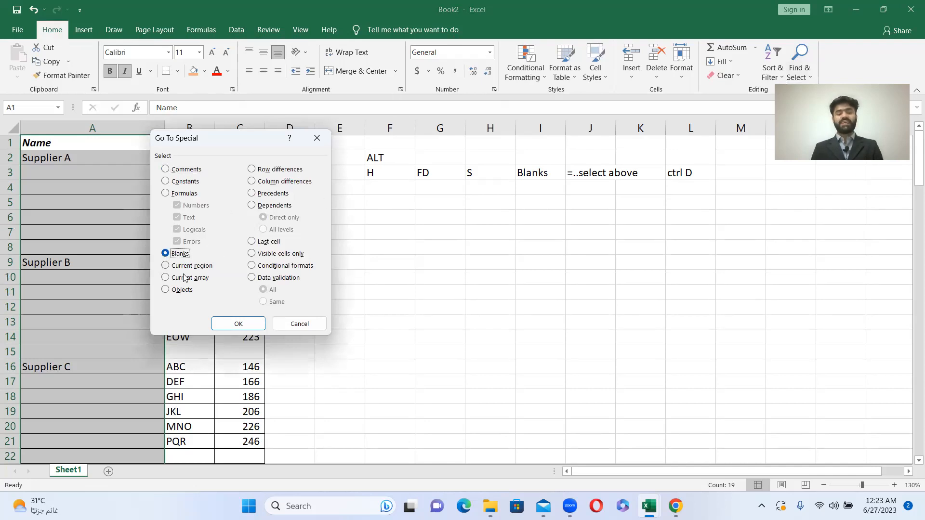
{"action": "left_click", "coordinate": [248, 323]}
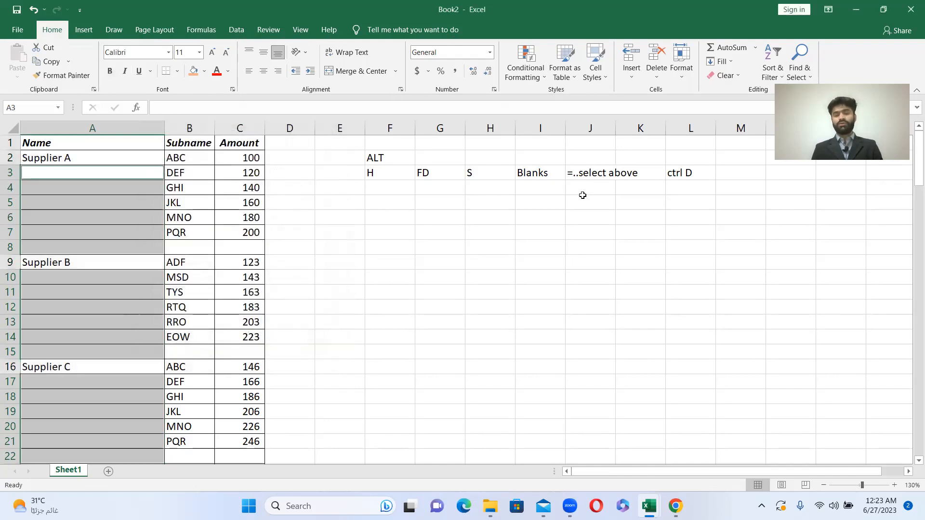
- Enter =A2 in A3, fill the formula down through the selected blank name cells, and check cells A5 and A2
{"action": "type", "text": "="}
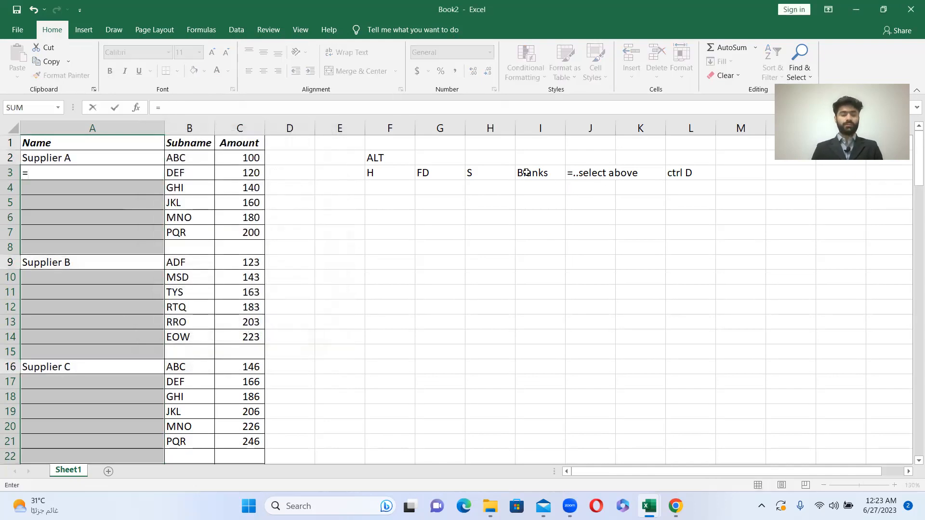
{"action": "left_click", "coordinate": [104, 159]}
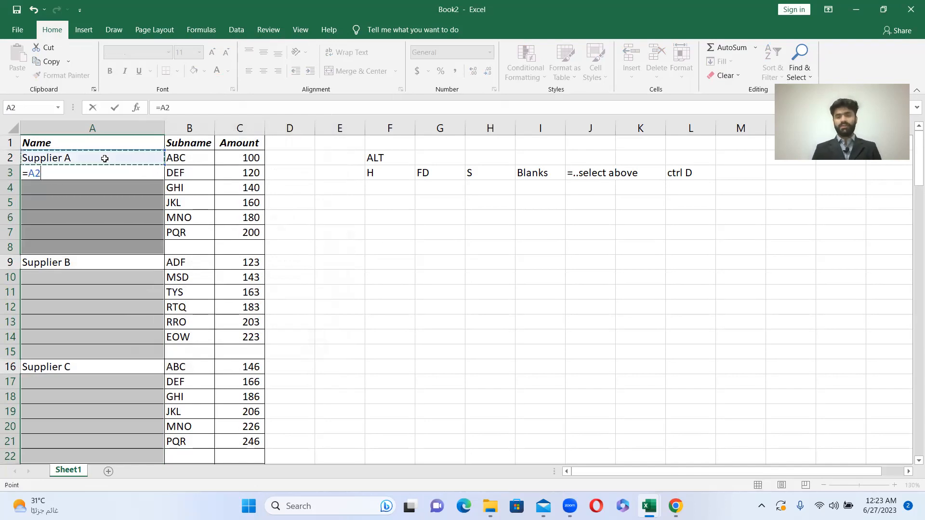
{"action": "key", "text": "Return"}
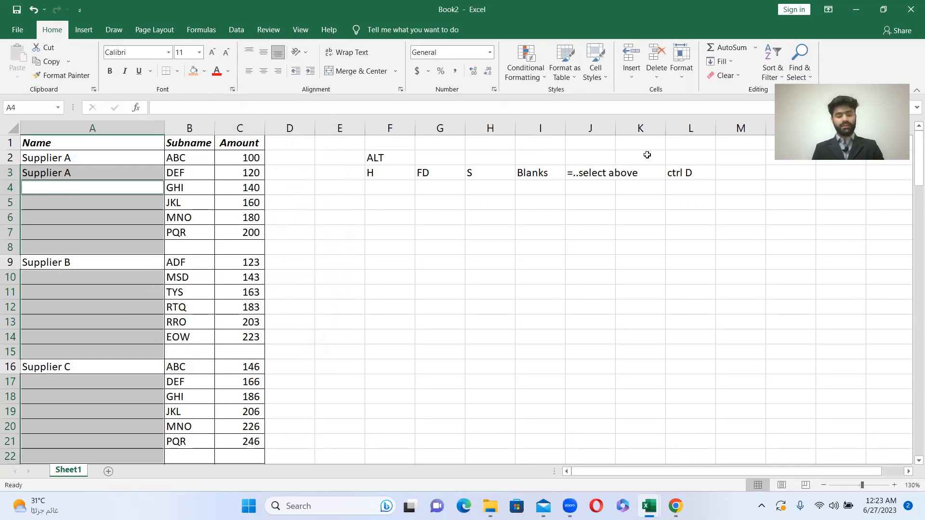
{"action": "key", "text": "ctrl+d"}
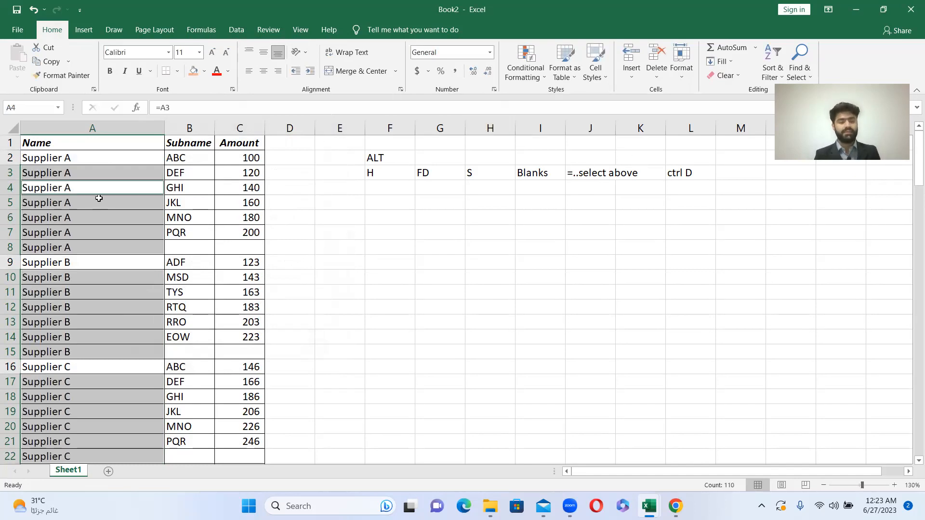
{"action": "left_click", "coordinate": [91, 199]}
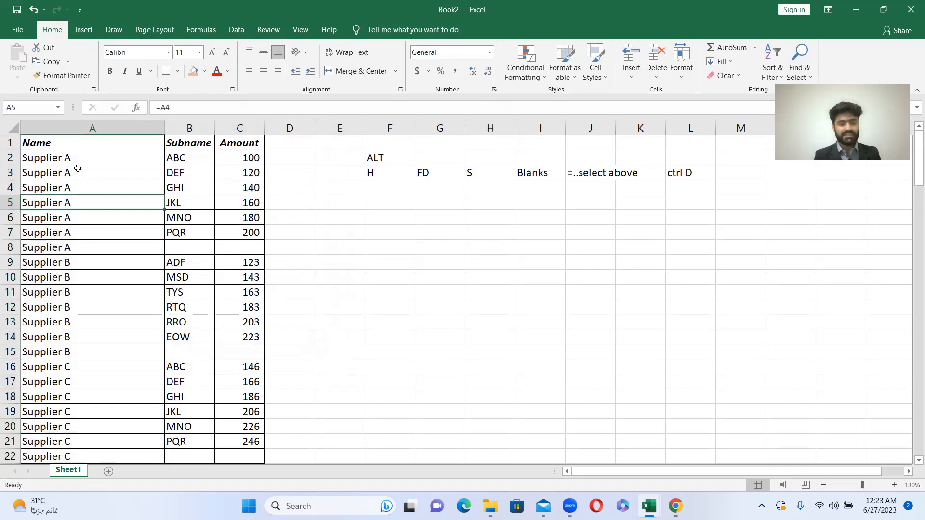
{"action": "left_click", "coordinate": [59, 158]}
- Shade the formula-filled Supplier B cells A10:A15 with the orange fill colour
{"action": "left_click", "coordinate": [84, 275]}
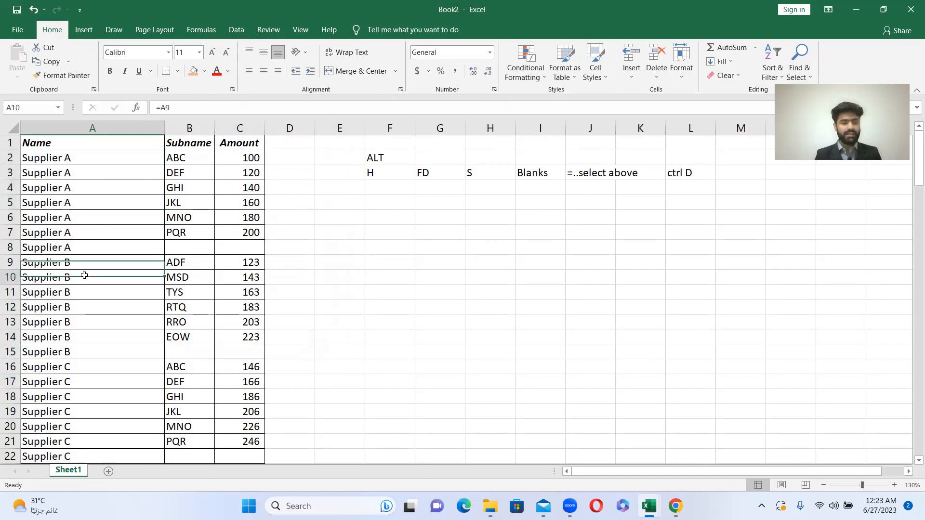
{"action": "key", "text": "shift+Right"}
{"action": "key", "text": "shift+Down"}
{"action": "key", "text": "shift+Left"}
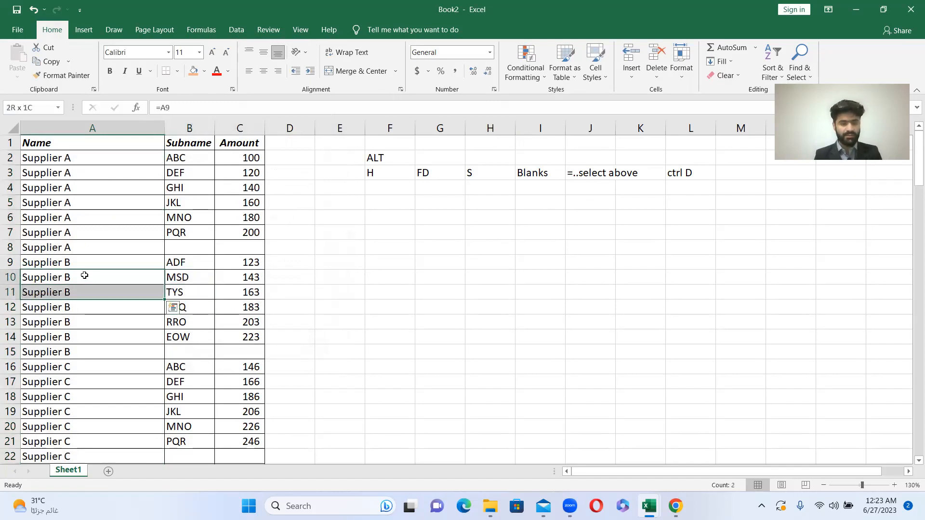
{"action": "key", "text": "shift+Down"}
{"action": "key", "text": "shift+Down"}
{"action": "key", "text": "shift+Down"}
{"action": "key", "text": "shift+Down"}
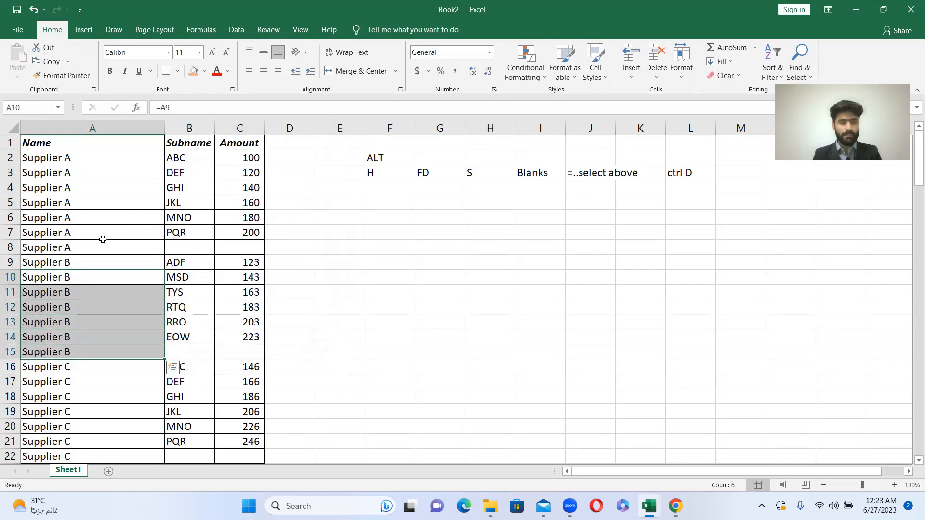
{"action": "scroll", "coordinate": [111, 217], "scroll_direction": "down", "scroll_amount": 2}
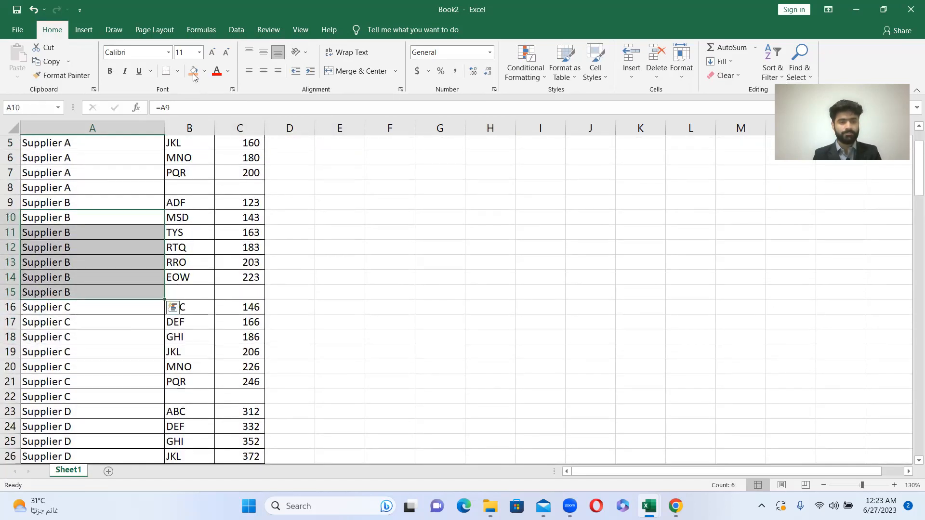
{"action": "left_click", "coordinate": [193, 70]}
{"action": "left_click", "coordinate": [107, 318]}
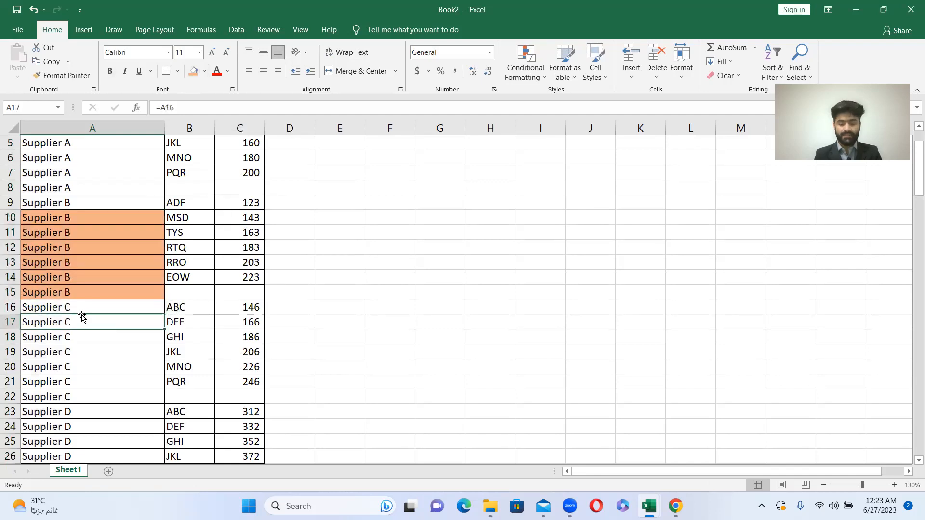
- Shade the formula-filled Supplier C cells A17:A22 with the same orange fill as the Supplier B cells
{"action": "key", "text": "shift+Down"}
{"action": "key", "text": "shift+Down"}
{"action": "key", "text": "shift+Down"}
{"action": "key", "text": "shift+Down"}
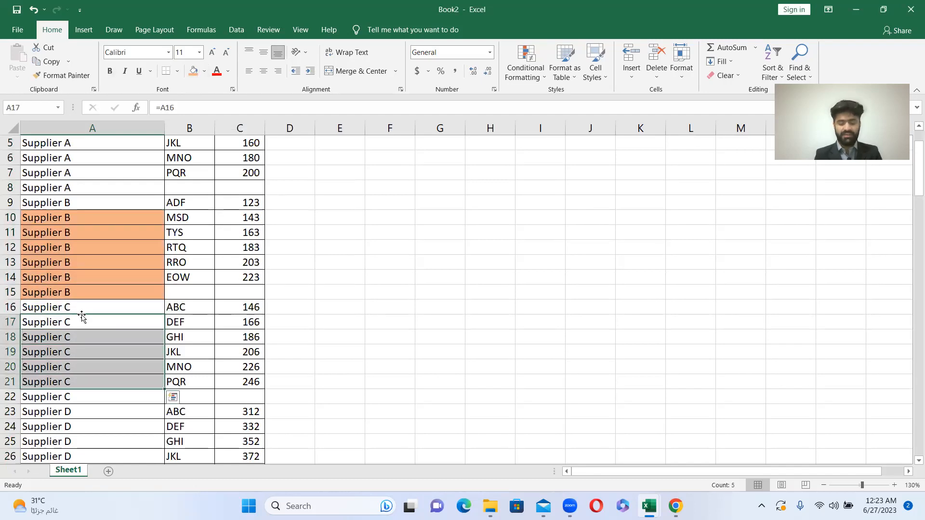
{"action": "key", "text": "shift+Down"}
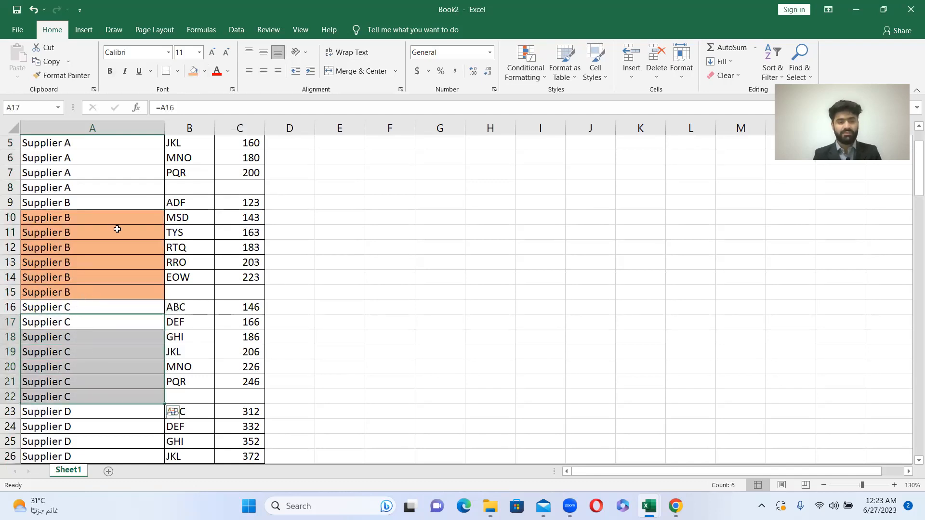
{"action": "left_click", "coordinate": [193, 71]}
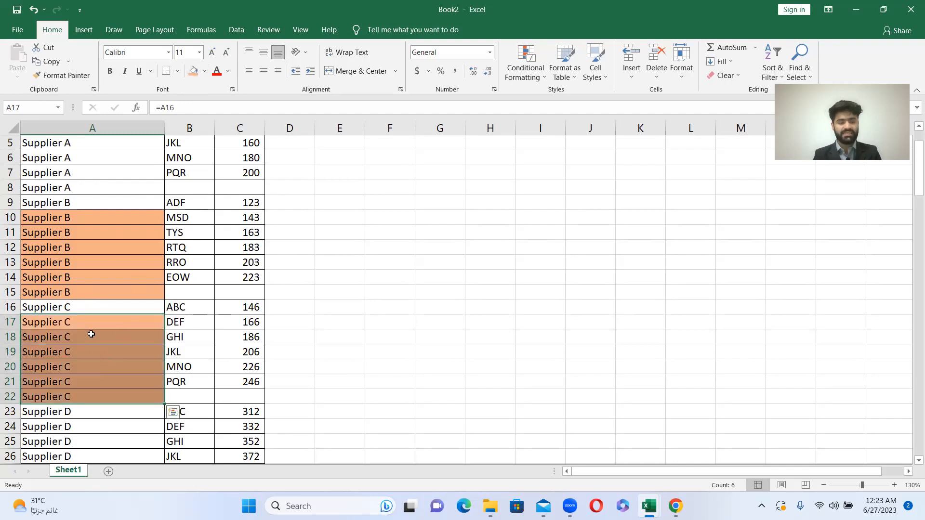
- Review the filled supplier names alongside their Subname and Amount entries from Supplier C down to Supplier J
{"action": "left_click", "coordinate": [75, 302]}
{"action": "key", "text": "Down"}
{"action": "key", "text": "Down"}
{"action": "key", "text": "Down"}
{"action": "key", "text": "Down"}
{"action": "key", "text": "Down"}
{"action": "key", "text": "Down"}
{"action": "key", "text": "Down"}
{"action": "key", "text": "Right"}
{"action": "key", "text": "Down"}
{"action": "key", "text": "Down"}
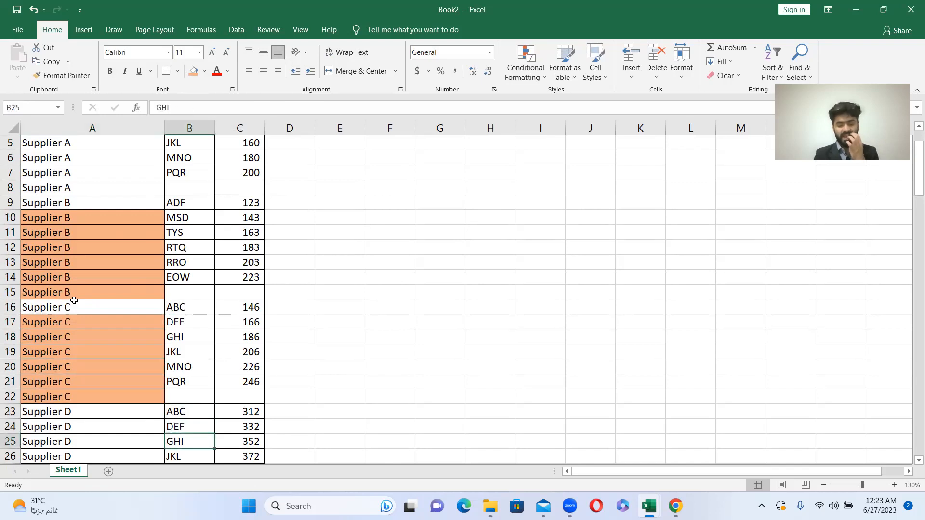
{"action": "key", "text": "Down"}
{"action": "key", "text": "Down"}
{"action": "key", "text": "Down"}
{"action": "key", "text": "Down"}
{"action": "key", "text": "Down"}
{"action": "key", "text": "Down"}
{"action": "key", "text": "Down"}
{"action": "key", "text": "Down"}
{"action": "key", "text": "Down"}
{"action": "key", "text": "Down"}
{"action": "key", "text": "Down"}
{"action": "key", "text": "Down"}
{"action": "key", "text": "Down"}
{"action": "key", "text": "Down"}
{"action": "key", "text": "Down"}
{"action": "key", "text": "Down"}
{"action": "key", "text": "Down"}
{"action": "key", "text": "Down"}
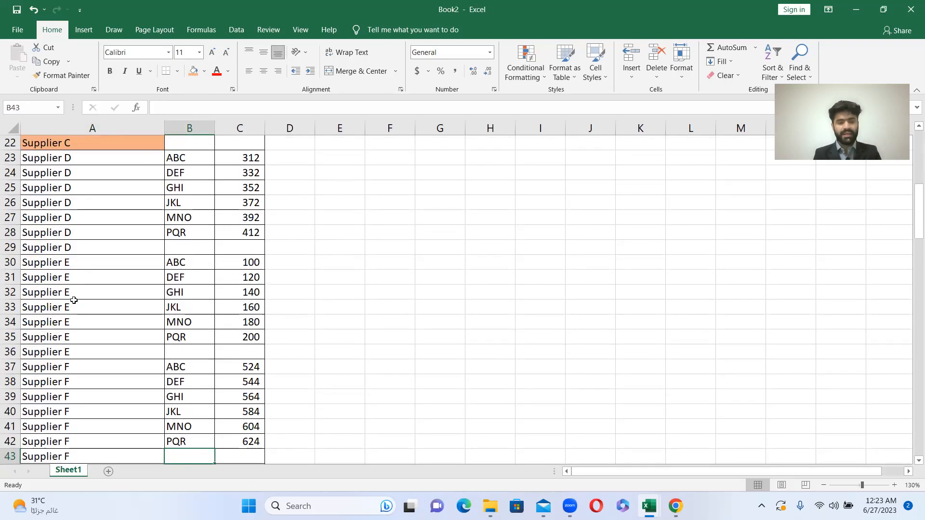
{"action": "key", "text": "Down"}
{"action": "key", "text": "Down"}
{"action": "key", "text": "Down"}
{"action": "key", "text": "Down"}
{"action": "key", "text": "Down"}
{"action": "key", "text": "Down"}
{"action": "key", "text": "Down"}
{"action": "key", "text": "Down"}
{"action": "key", "text": "Down"}
{"action": "key", "text": "Down"}
{"action": "key", "text": "Down"}
{"action": "key", "text": "Down"}
{"action": "key", "text": "Down"}
{"action": "key", "text": "Down"}
{"action": "key", "text": "Down"}
{"action": "key", "text": "Down"}
{"action": "key", "text": "Down"}
{"action": "key", "text": "Down"}
{"action": "key", "text": "Down"}
{"action": "key", "text": "Down"}
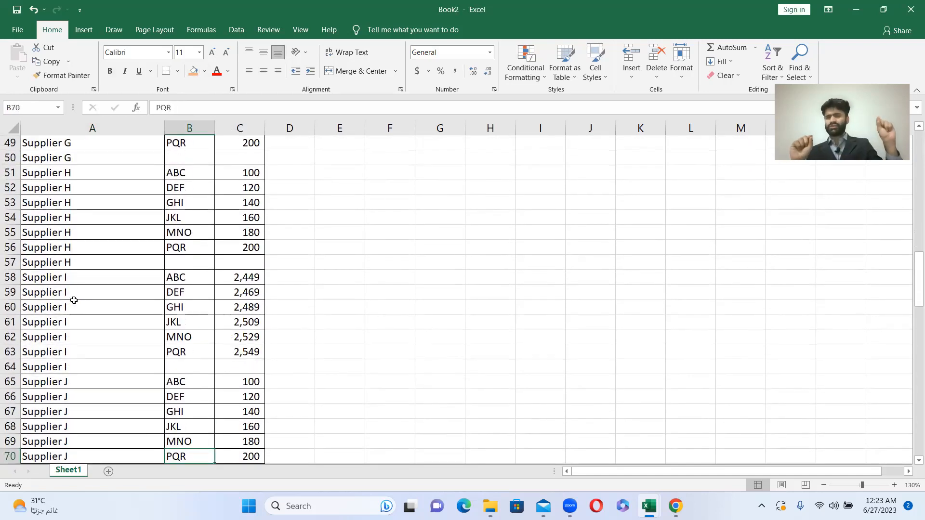
- Inspect the Name, Subname and Amount entries in Supplier H's PQR row 56
{"action": "left_click", "coordinate": [167, 251]}
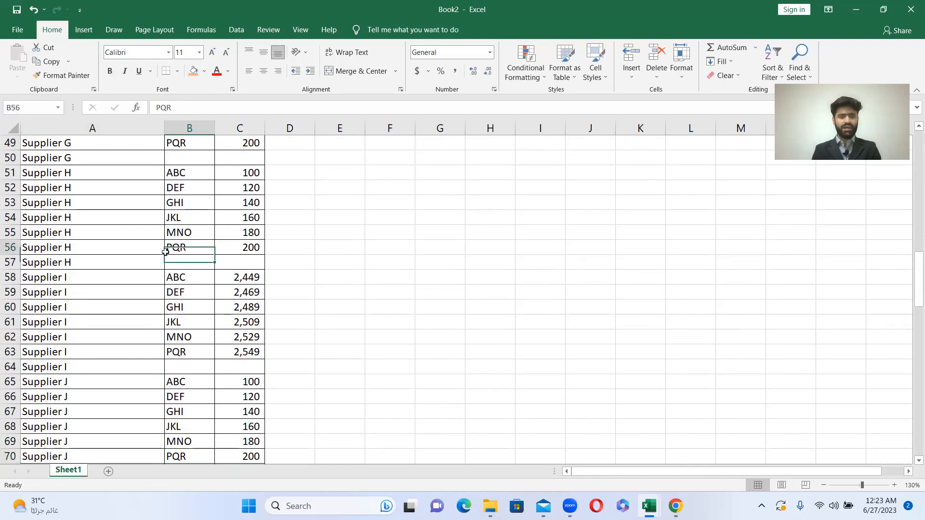
{"action": "key", "text": "Left"}
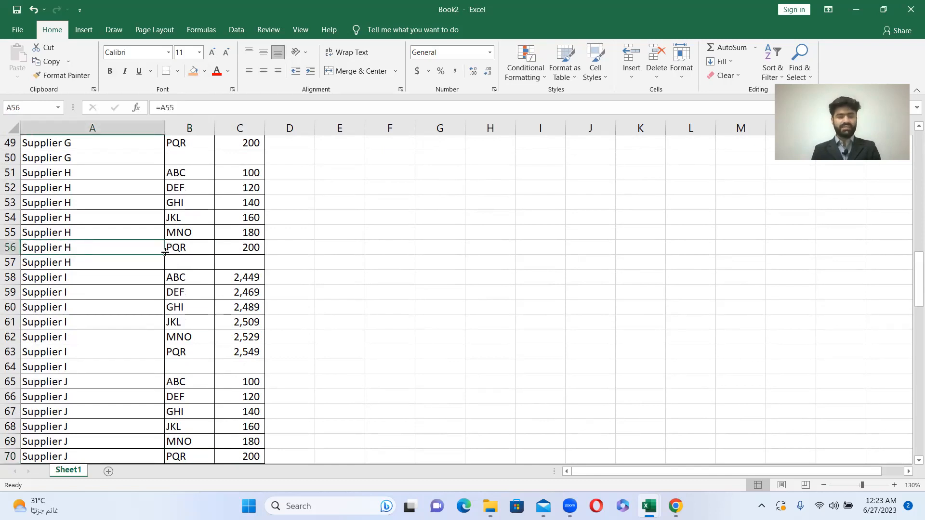
{"action": "key", "text": "shift+Right"}
{"action": "key", "text": "shift+Right"}
{"action": "key", "text": "Left"}
{"action": "key", "text": "Right"}
{"action": "key", "text": "Right"}
{"action": "key", "text": "Left"}
{"action": "key", "text": "Left"}
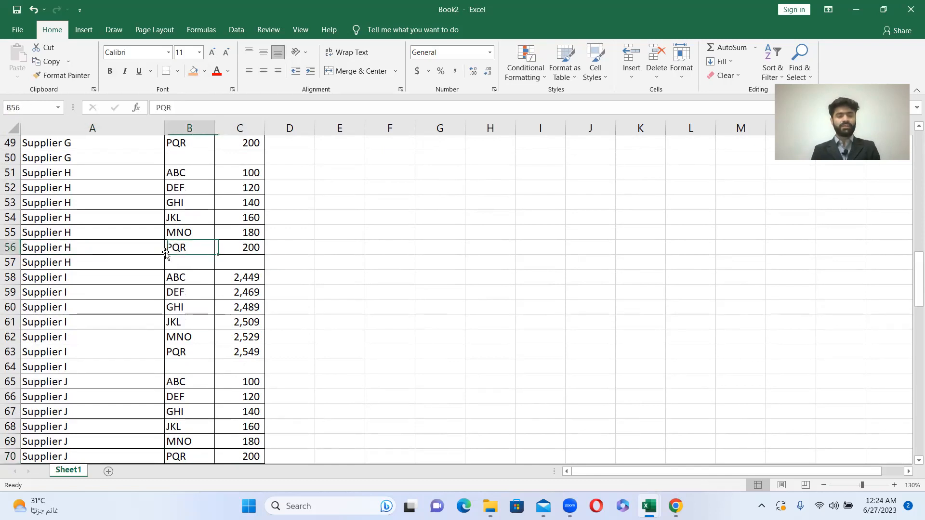
{"action": "key", "text": "Down"}
{"action": "key", "text": "Down"}
{"action": "key", "text": "Down"}
{"action": "key", "text": "Down"}
{"action": "key", "text": "Down"}
{"action": "key", "text": "Down"}
{"action": "key", "text": "Down"}
{"action": "key", "text": "Down"}
{"action": "key", "text": "Down"}
{"action": "key", "text": "Down"}
{"action": "key", "text": "Down"}
{"action": "key", "text": "Down"}
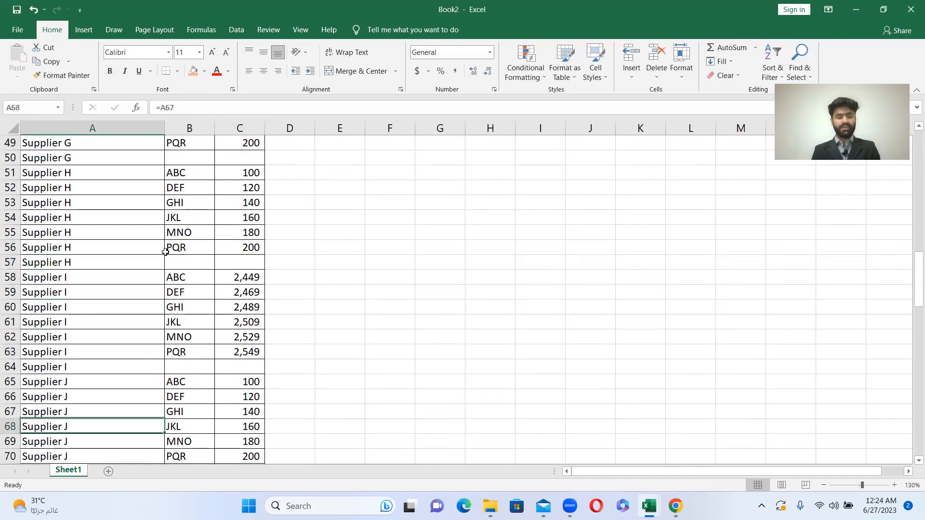
- Inspect the Name, Subname and Amount entries across Supplier I's row 63, and return to the table's header row
{"action": "key", "text": "Right"}
{"action": "key", "text": "Up"}
{"action": "key", "text": "Up"}
{"action": "key", "text": "Up"}
{"action": "key", "text": "Up"}
{"action": "key", "text": "Up"}
{"action": "key", "text": "Left"}
{"action": "key", "text": "Right"}
{"action": "key", "text": "Right"}
{"action": "key", "text": "Left"}
{"action": "key", "text": "Left"}
{"action": "key", "text": "shift+Right"}
{"action": "key", "text": "shift+Right"}
{"action": "key", "text": "shift+Right"}
{"action": "key", "text": "shift+Right"}
{"action": "key", "text": "shift+Left"}
{"action": "key", "text": "shift+Left"}
{"action": "key", "text": "shift+Left"}
{"action": "key", "text": "shift+Left"}
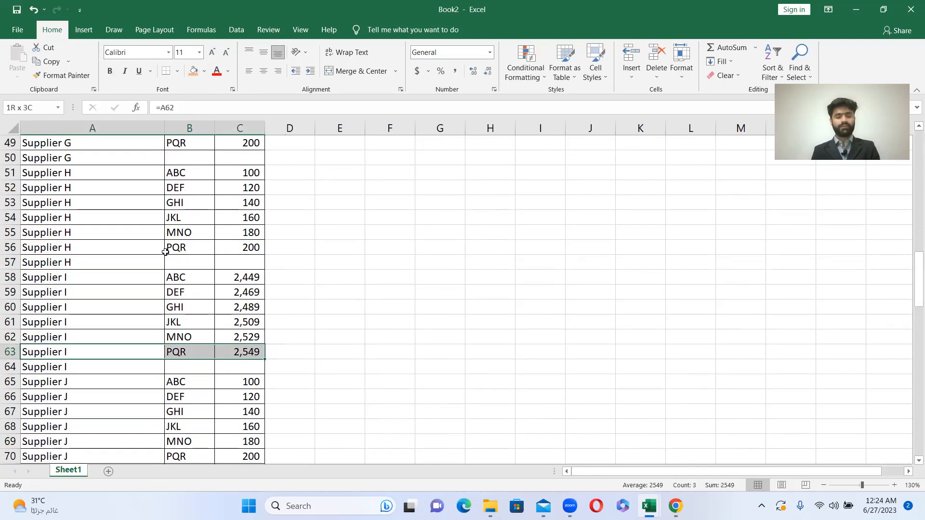
{"action": "key", "text": "Right"}
{"action": "key", "text": "Up"}
{"action": "key", "text": "Up"}
{"action": "key", "text": "Up"}
{"action": "key", "text": "Up"}
{"action": "key", "text": "Up"}
{"action": "key", "text": "Up"}
{"action": "key", "text": "Up"}
{"action": "key", "text": "Up"}
{"action": "key", "text": "Up"}
{"action": "key", "text": "Up"}
{"action": "key", "text": "Up"}
{"action": "key", "text": "Up"}
{"action": "key", "text": "Up"}
{"action": "key", "text": "Up"}
{"action": "key", "text": "Up"}
{"action": "key", "text": "Up"}
{"action": "key", "text": "Up"}
{"action": "key", "text": "Up"}
{"action": "key", "text": "Up"}
{"action": "key", "text": "Up"}
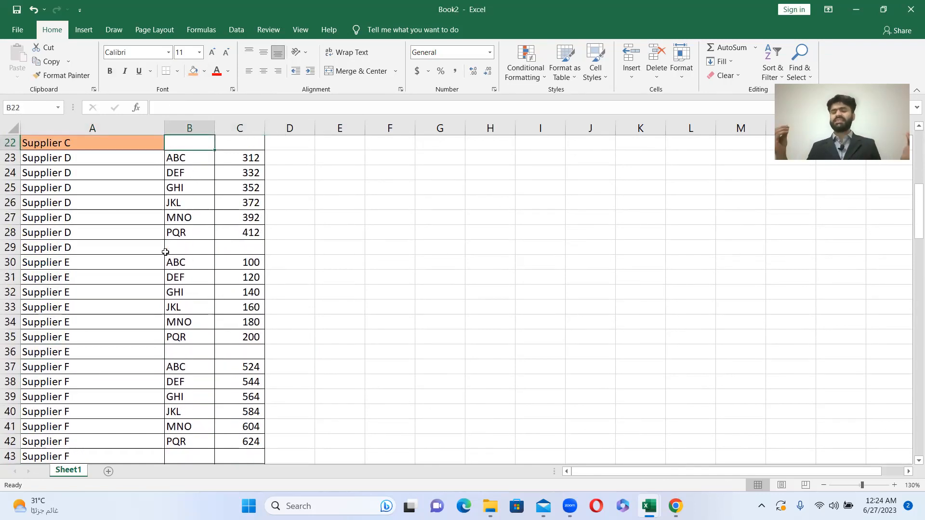
{"action": "key", "text": "Up"}
{"action": "key", "text": "Up"}
{"action": "key", "text": "Up"}
{"action": "key", "text": "Up"}
{"action": "key", "text": "Up"}
{"action": "key", "text": "Up"}
{"action": "key", "text": "Up"}
{"action": "key", "text": "Up"}
{"action": "key", "text": "Up"}
{"action": "key", "text": "Up"}
{"action": "key", "text": "Up"}
{"action": "key", "text": "Up"}
{"action": "key", "text": "Up"}
{"action": "key", "text": "Up"}
{"action": "key", "text": "Up"}
{"action": "key", "text": "Up"}
{"action": "key", "text": "Up"}
{"action": "key", "text": "Up"}
{"action": "key", "text": "Up"}
{"action": "key", "text": "Up"}
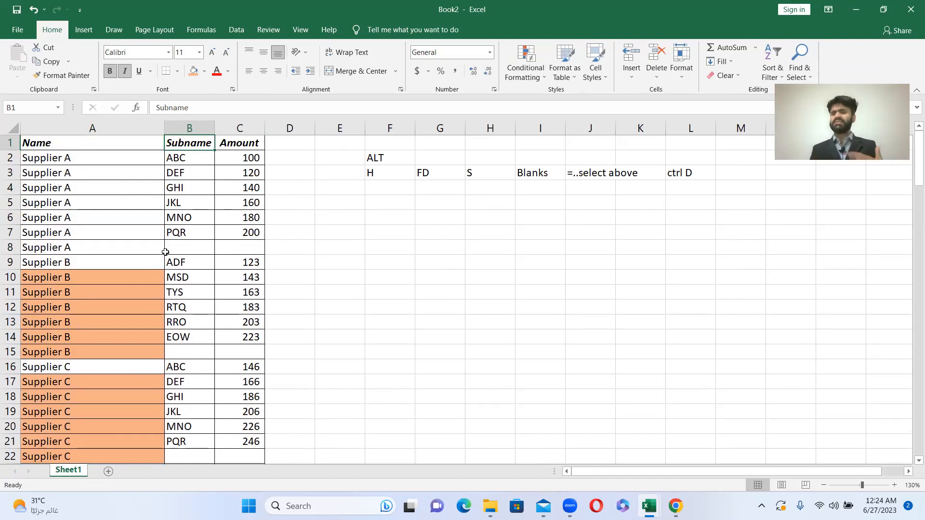
- Examine Supplier A's rows, comparing the Name, Subname and Amount cells in row 8 with the neighbouring rows
{"action": "left_click", "coordinate": [112, 153]}
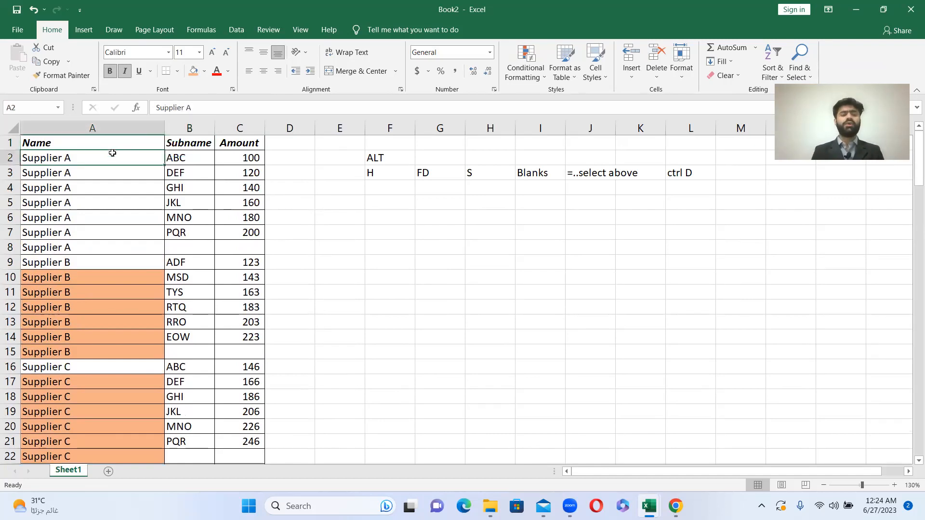
{"action": "key", "text": "Down"}
{"action": "key", "text": "Down"}
{"action": "key", "text": "Down"}
{"action": "key", "text": "Down"}
{"action": "key", "text": "Down"}
{"action": "key", "text": "Down"}
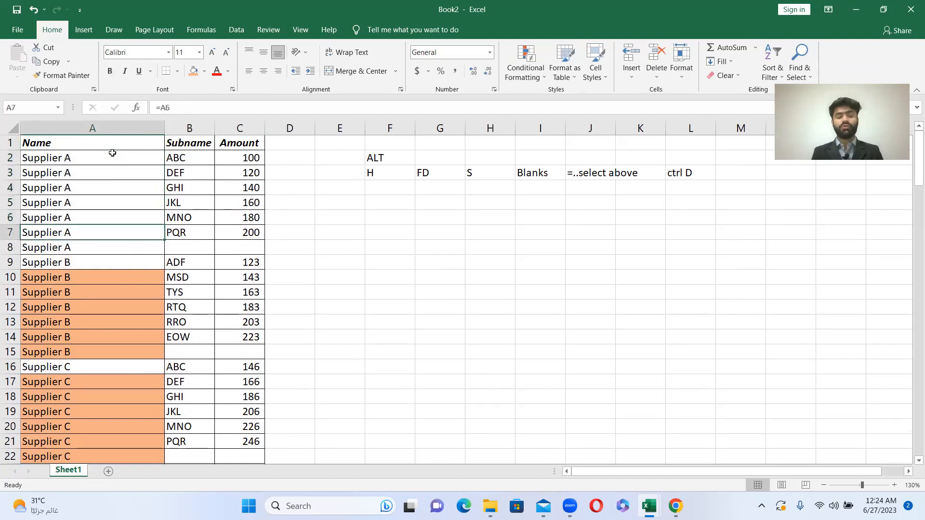
{"action": "key", "text": "Right"}
{"action": "key", "text": "Right"}
{"action": "key", "text": "shift+Right"}
{"action": "key", "text": "shift+Left"}
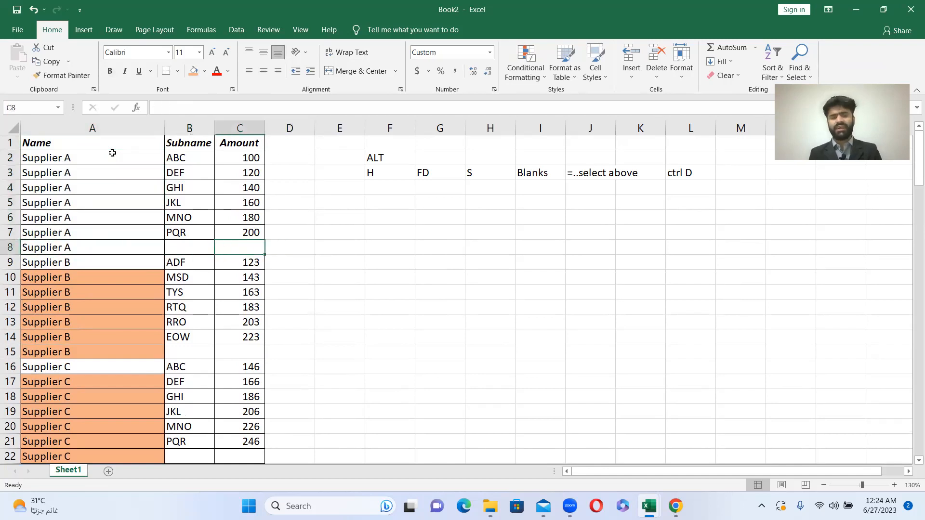
{"action": "key", "text": "shift+Left"}
{"action": "key", "text": "shift+Left"}
{"action": "key", "text": "shift+Right"}
{"action": "key", "text": "Right"}
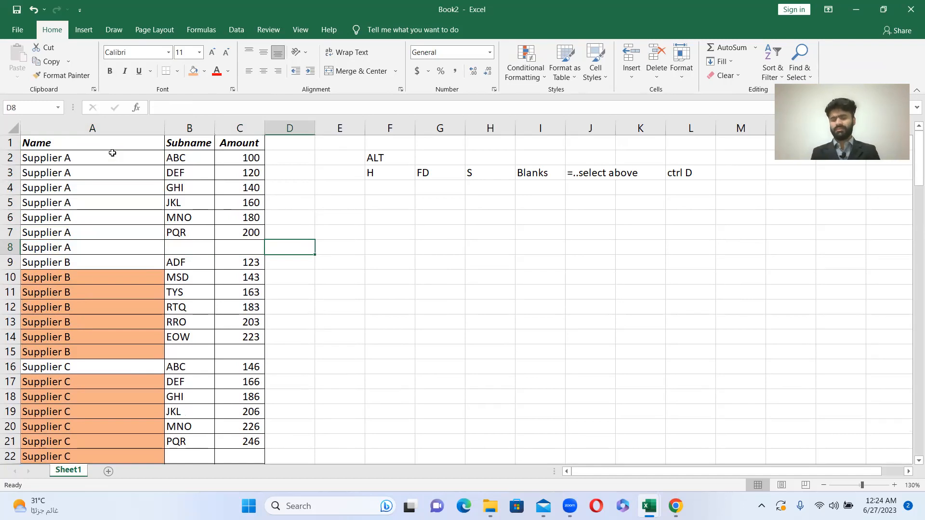
{"action": "key", "text": "Right"}
{"action": "key", "text": "Left"}
{"action": "key", "text": "Left"}
{"action": "key", "text": "Left"}
{"action": "key", "text": "Left"}
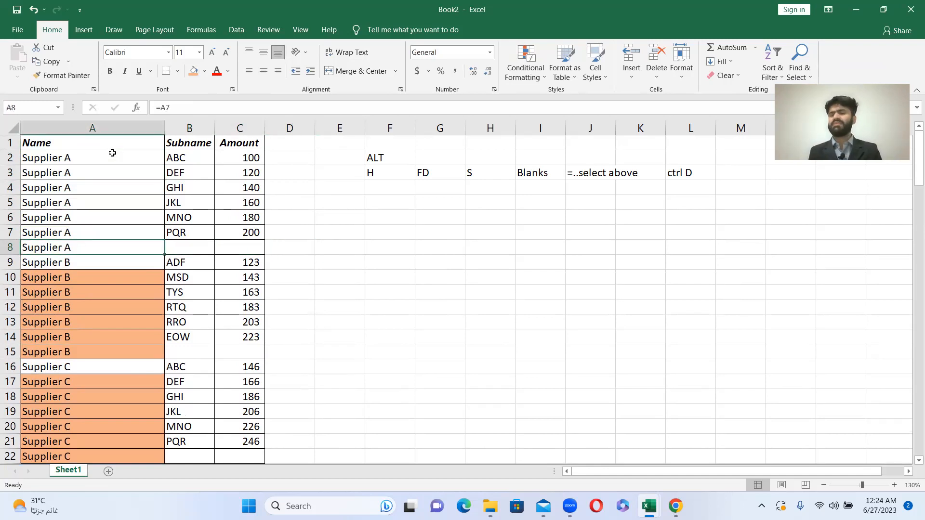
{"action": "key", "text": "shift+Right"}
{"action": "key", "text": "shift+Right"}
{"action": "key", "text": "shift+Right"}
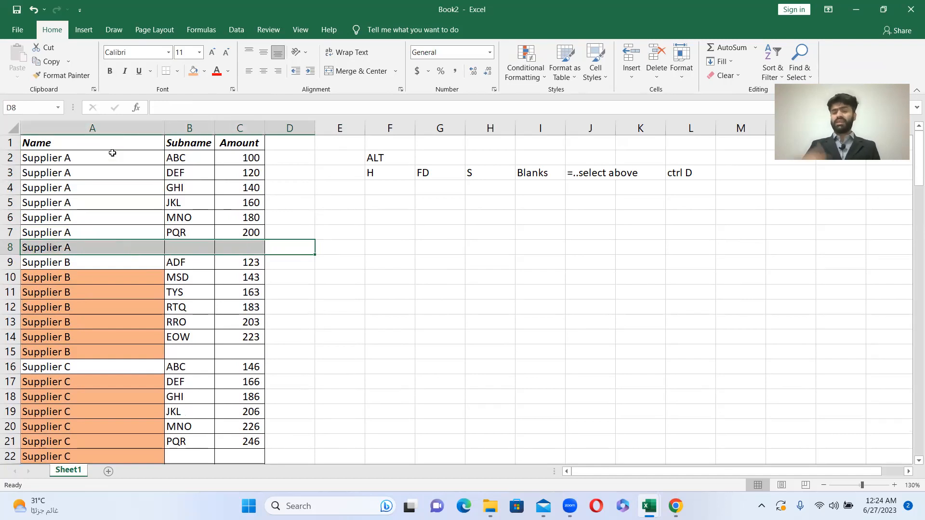
{"action": "key", "text": "Up"}
{"action": "key", "text": "Down"}
{"action": "key", "text": "Left"}
{"action": "key", "text": "Left"}
{"action": "key", "text": "Left"}
{"action": "key", "text": "Right"}
{"action": "key", "text": "Right"}
{"action": "key", "text": "Right"}
{"action": "key", "text": "Left"}
{"action": "key", "text": "Left"}
{"action": "key", "text": "Down"}
{"action": "key", "text": "Down"}
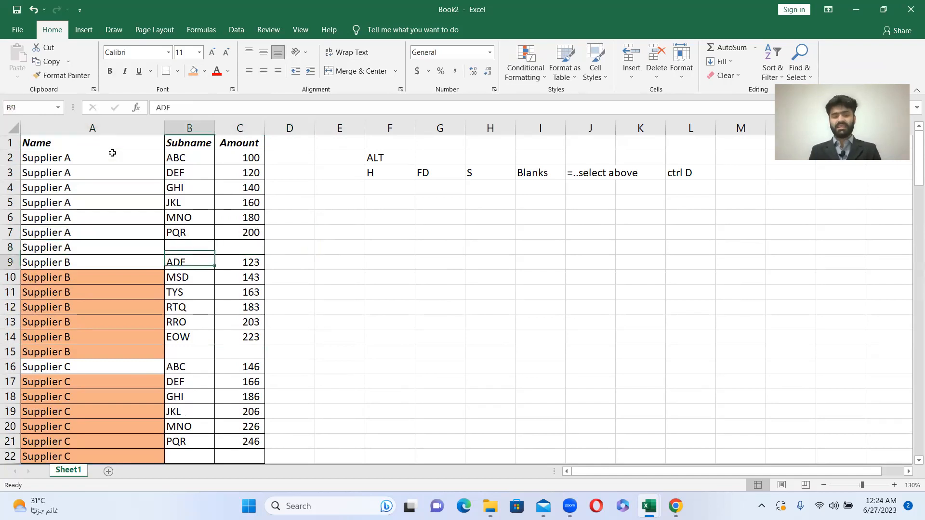
- Shade the empty cells B8:D8 in Supplier A's last row with the dark gold theme colour
{"action": "key", "text": "Up"}
{"action": "key", "text": "Up"}
{"action": "key", "text": "Up"}
{"action": "key", "text": "Down"}
{"action": "key", "text": "shift+Right"}
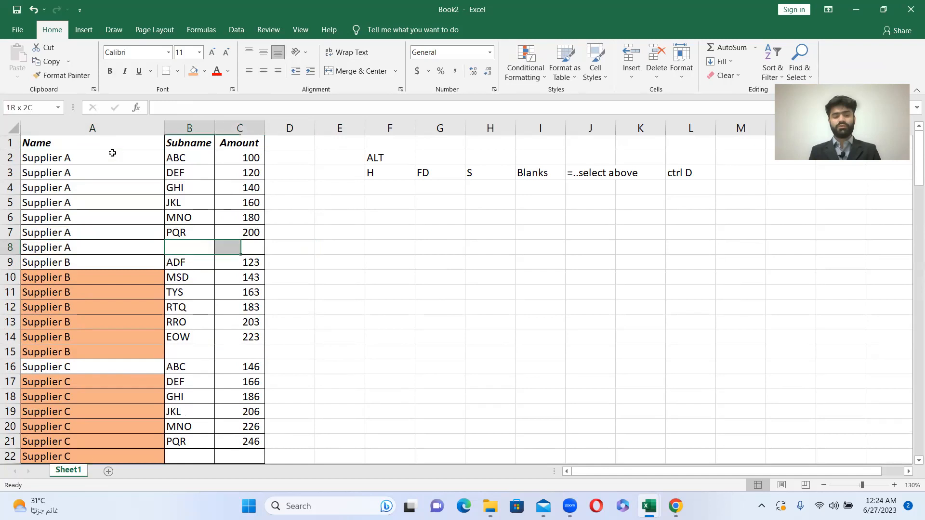
{"action": "key", "text": "shift+Right"}
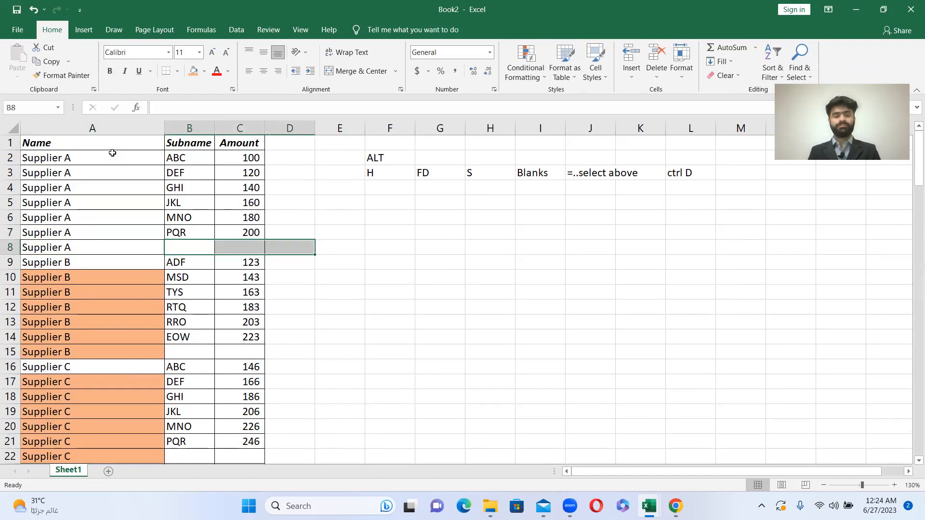
{"action": "left_click", "coordinate": [205, 71]}
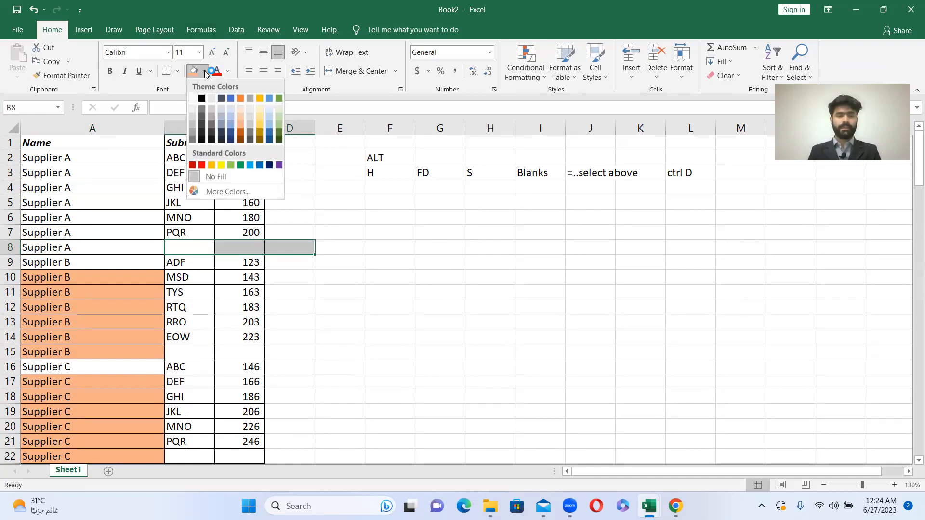
{"action": "left_click", "coordinate": [259, 133]}
- Apply the same dark gold fill to cells B15:D15 in Supplier B's last row
{"action": "left_click", "coordinate": [215, 341]}
{"action": "left_click_drag", "start_coordinate": [192, 351], "coordinate": [289, 352]}
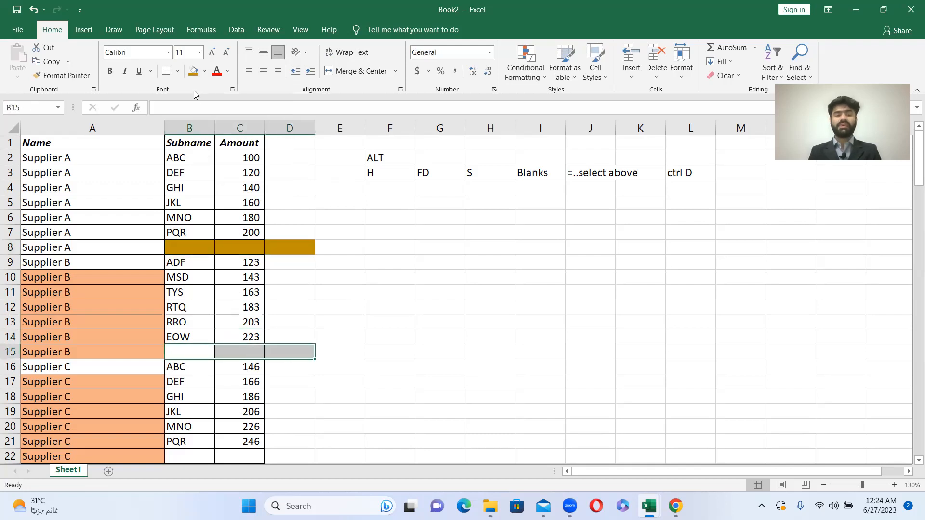
{"action": "left_click", "coordinate": [193, 71]}
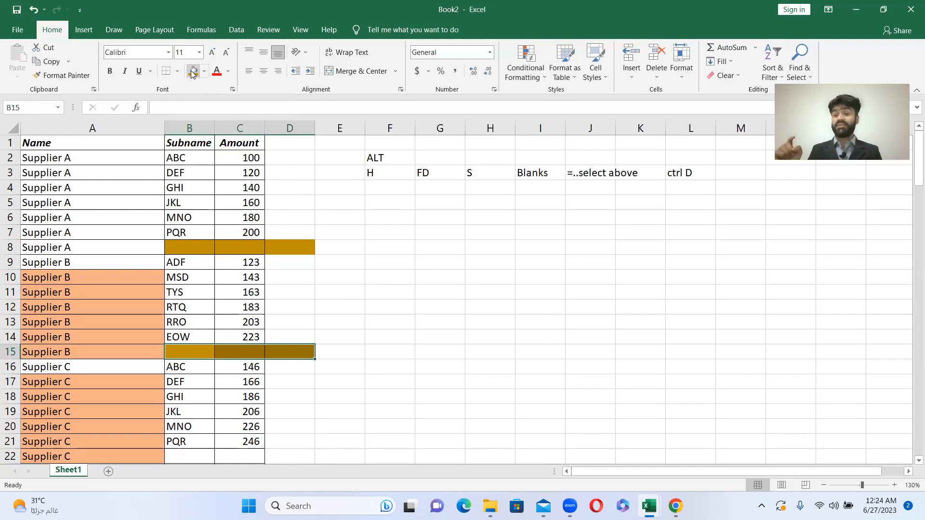
- Apply the same dark gold fill to cells B22:D22 in Supplier C's last row
{"action": "key", "text": "Down"}
{"action": "key", "text": "Down"}
{"action": "key", "text": "Down"}
{"action": "key", "text": "Down"}
{"action": "key", "text": "Down"}
{"action": "key", "text": "Down"}
{"action": "key", "text": "Down"}
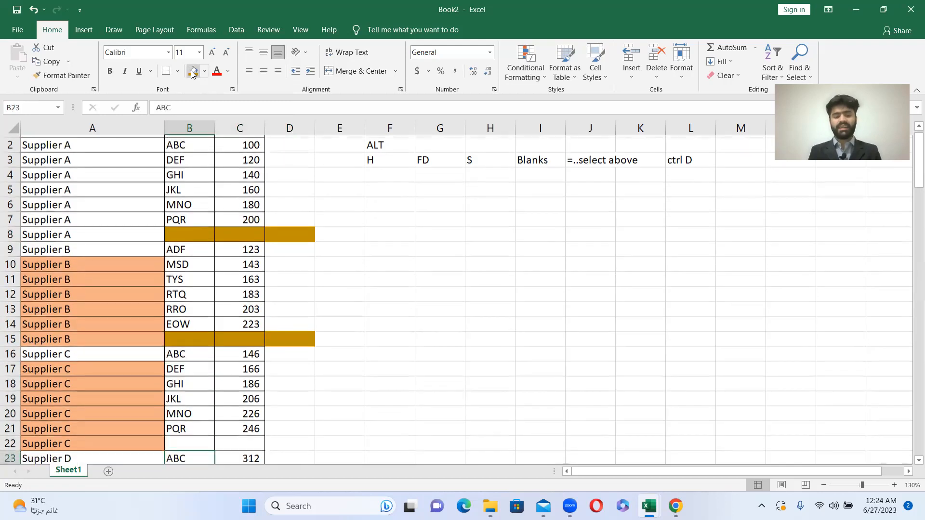
{"action": "key", "text": "shift+Right"}
{"action": "key", "text": "shift+Right"}
{"action": "left_click", "coordinate": [193, 71]}
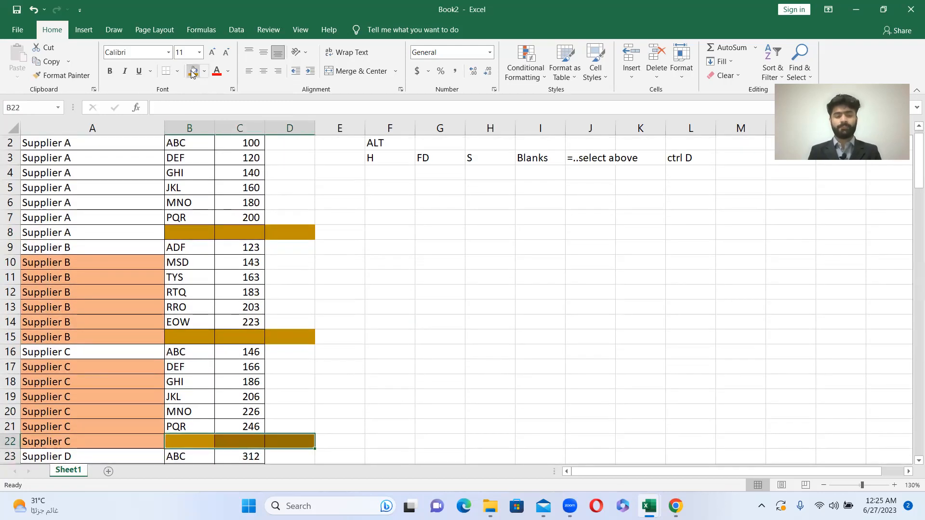
- Select the whole supplier table from the Name header in A1 through the last Supplier R row, A1:C129
{"action": "key", "text": "Up"}
{"action": "key", "text": "Up"}
{"action": "key", "text": "Up"}
{"action": "key", "text": "Up"}
{"action": "key", "text": "Up"}
{"action": "key", "text": "Up"}
{"action": "key", "text": "Up"}
{"action": "key", "text": "Up"}
{"action": "key", "text": "Up"}
{"action": "key", "text": "Up"}
{"action": "key", "text": "Up"}
{"action": "key", "text": "Up"}
{"action": "key", "text": "Up"}
{"action": "key", "text": "Up"}
{"action": "key", "text": "Up"}
{"action": "key", "text": "Up"}
{"action": "key", "text": "Up"}
{"action": "key", "text": "Up"}
{"action": "key", "text": "Up"}
{"action": "key", "text": "Up"}
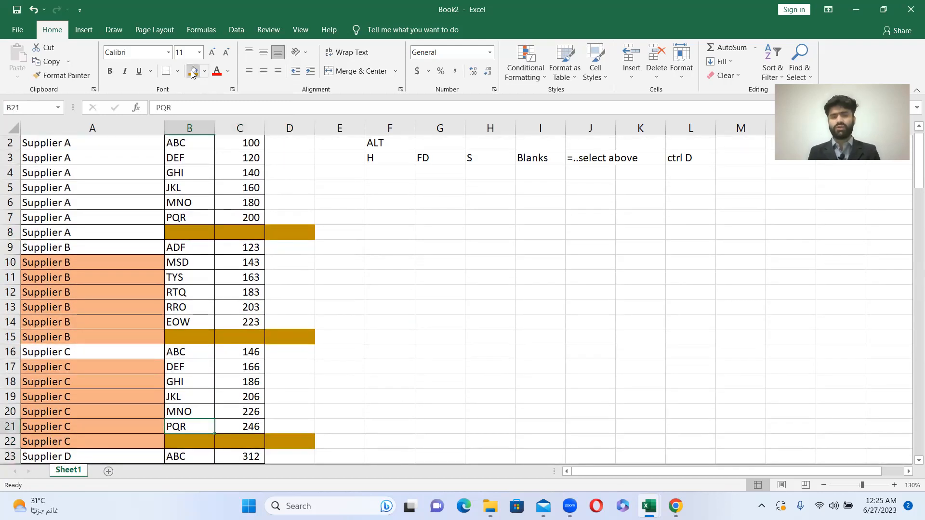
{"action": "key", "text": "Left"}
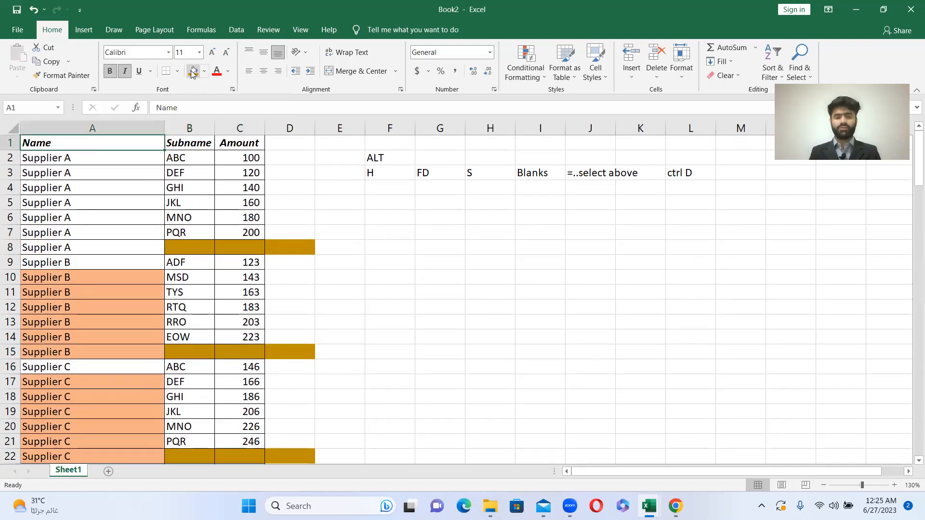
{"action": "key", "text": "shift+Right"}
{"action": "key", "text": "shift+Right"}
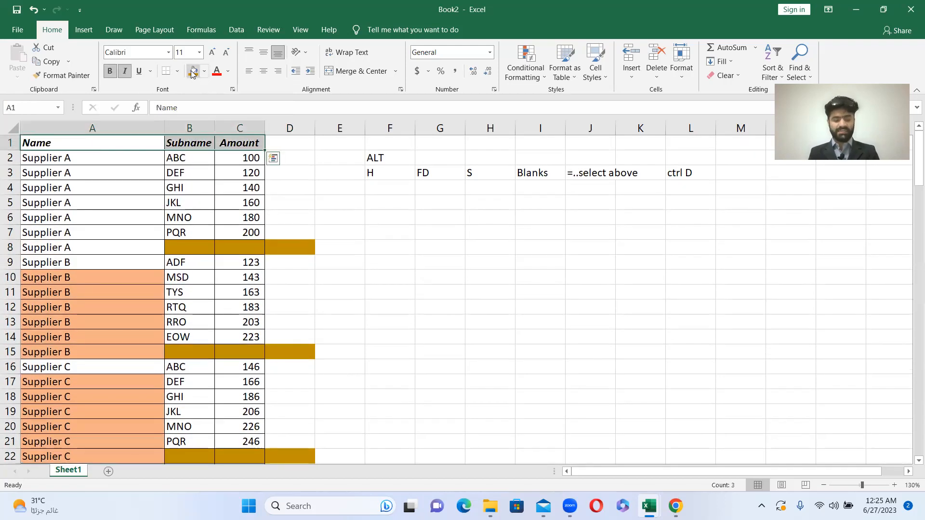
{"action": "key", "text": "ctrl+shift+Down"}
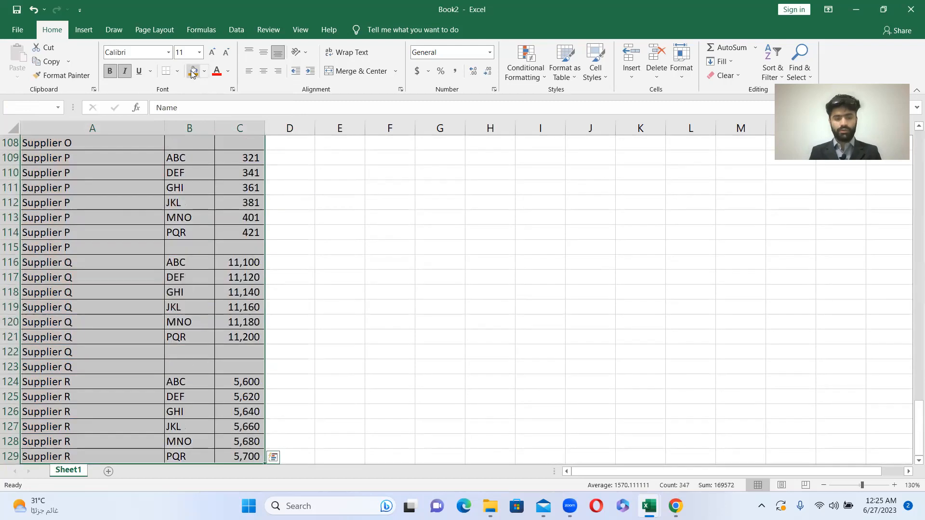
{"action": "key", "text": "ctrl+shift+Down"}
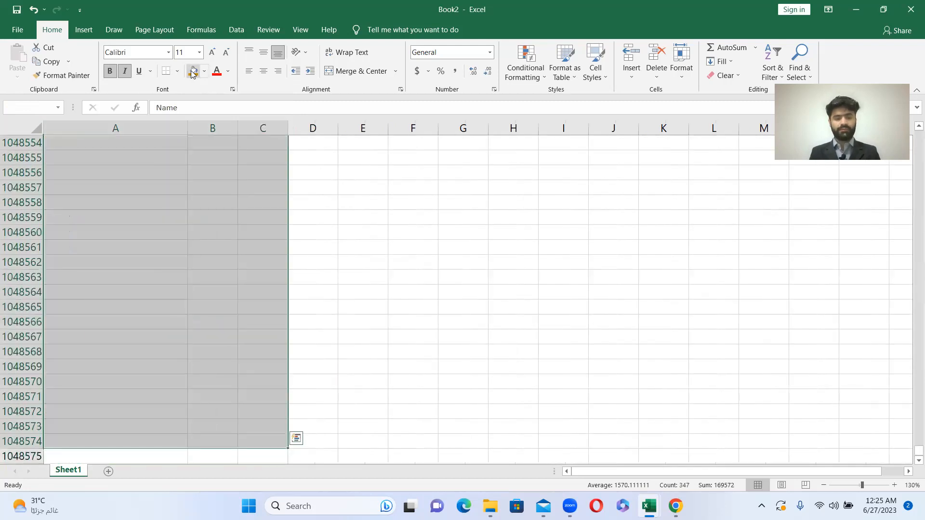
{"action": "key", "text": "ctrl+shift+Up"}
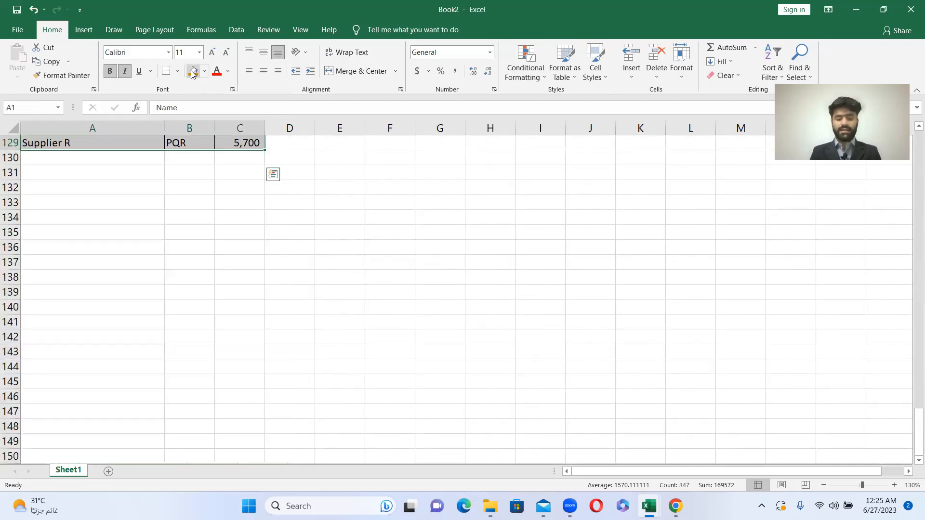
- Turn on filtering for the selected table's Name, Subname and Amount headers and return to cell A1
{"action": "key", "text": "alt"}
{"action": "key", "text": "h"}
{"action": "key", "text": "s"}
{"action": "key", "text": "u"}
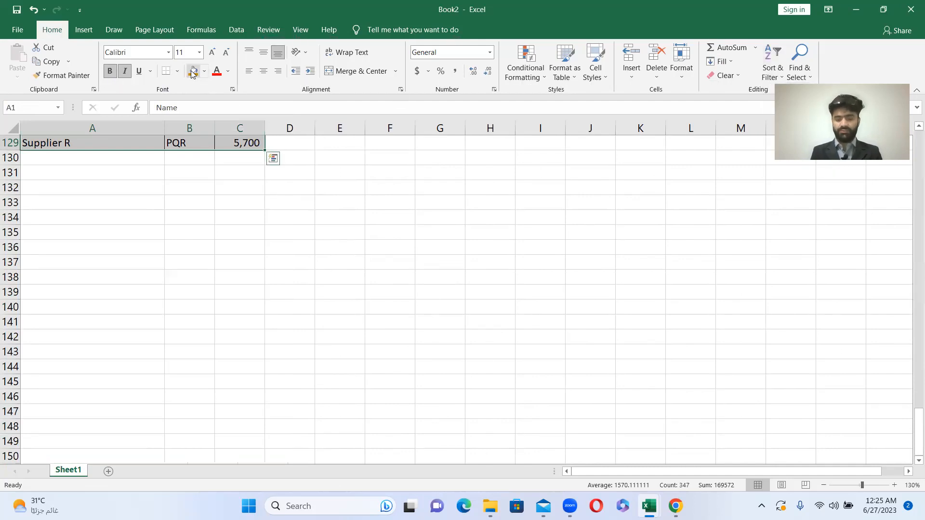
{"action": "key", "text": "ctrl+Home"}
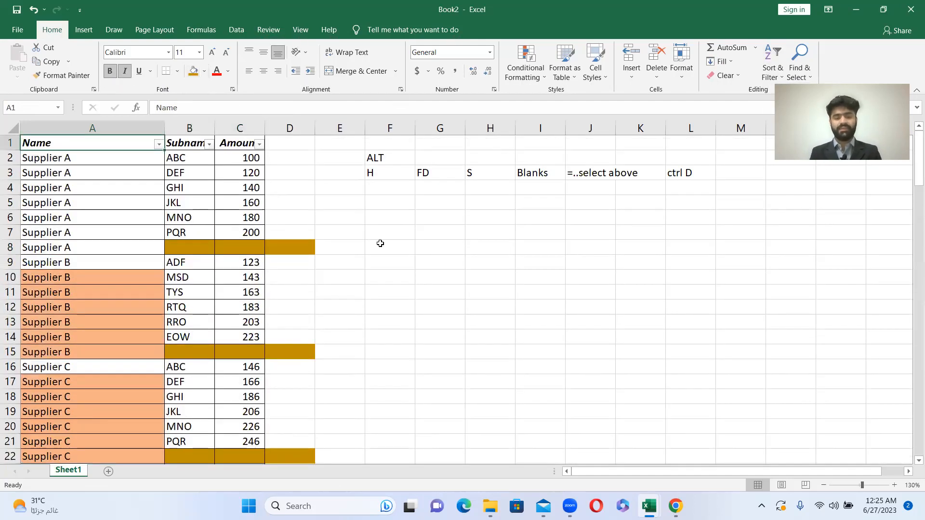
- Note the first parts of the filter shortcut beside the table: ALT in F8 and H in G8
{"action": "left_click", "coordinate": [380, 244]}
{"action": "type", "text": "ALT"}
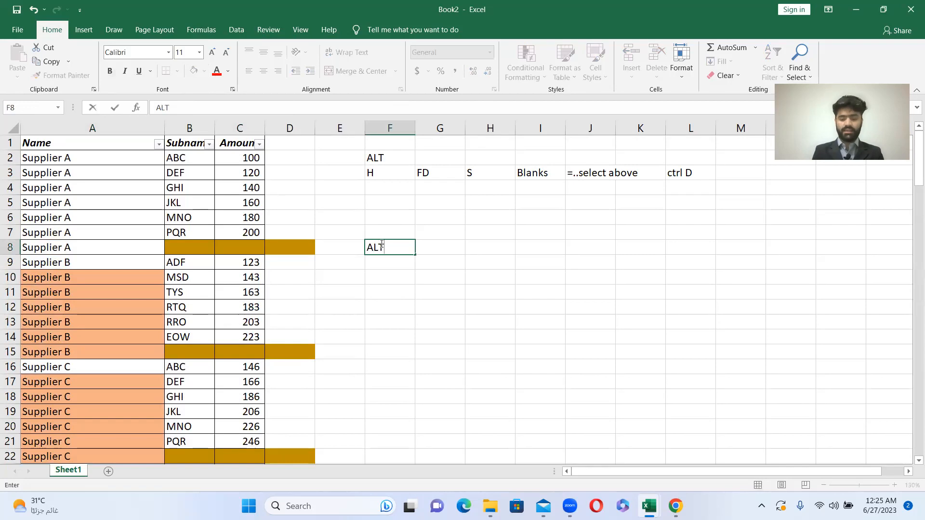
{"action": "key", "text": "Return"}
{"action": "key", "text": "Up"}
{"action": "key", "text": "Right"}
{"action": "type", "text": "H"}
{"action": "key", "text": "Return"}
- Complete the shortcut note with S in H8 and F in I8, and return to the ALT cell in F8
{"action": "key", "text": "Up"}
{"action": "key", "text": "Right"}
{"action": "type", "text": "S"}
{"action": "key", "text": "Return"}
{"action": "key", "text": "Up"}
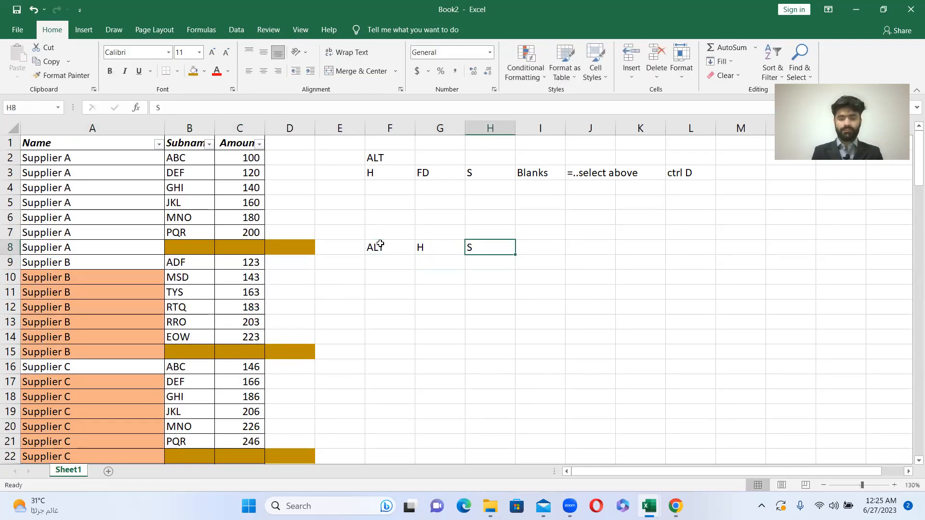
{"action": "key", "text": "Right"}
{"action": "type", "text": "F"}
{"action": "key", "text": "Return"}
{"action": "key", "text": "Up"}
{"action": "key", "text": "Left"}
{"action": "key", "text": "Left"}
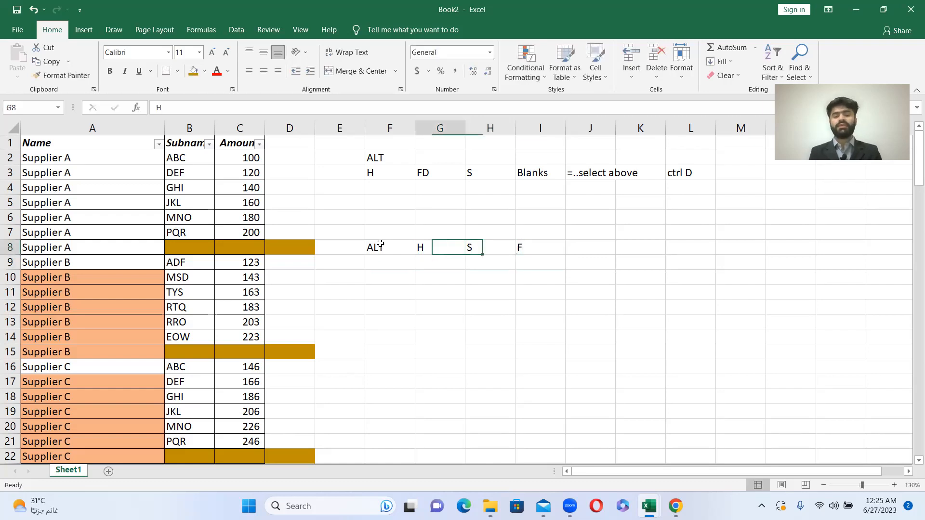
{"action": "key", "text": "Left"}
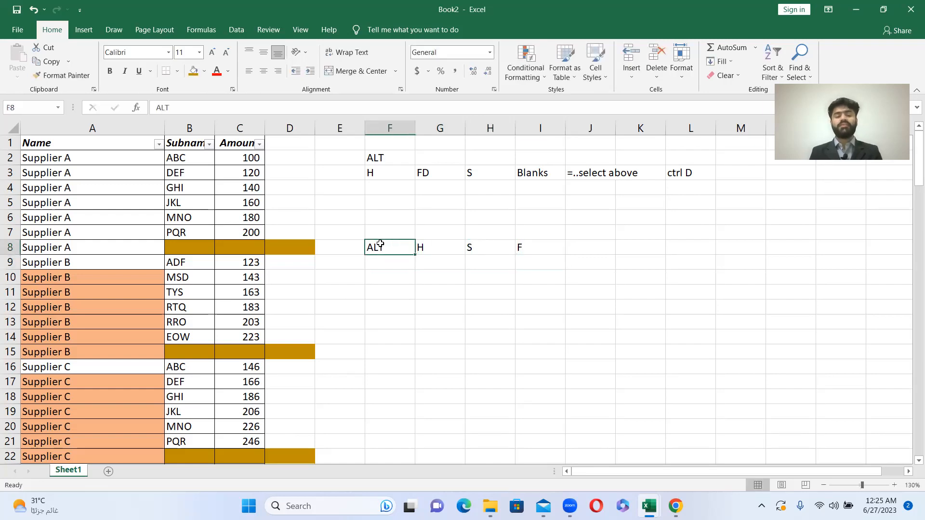
- Filter the Amount column to show only the rows with blank amounts
{"action": "left_click", "coordinate": [258, 145]}
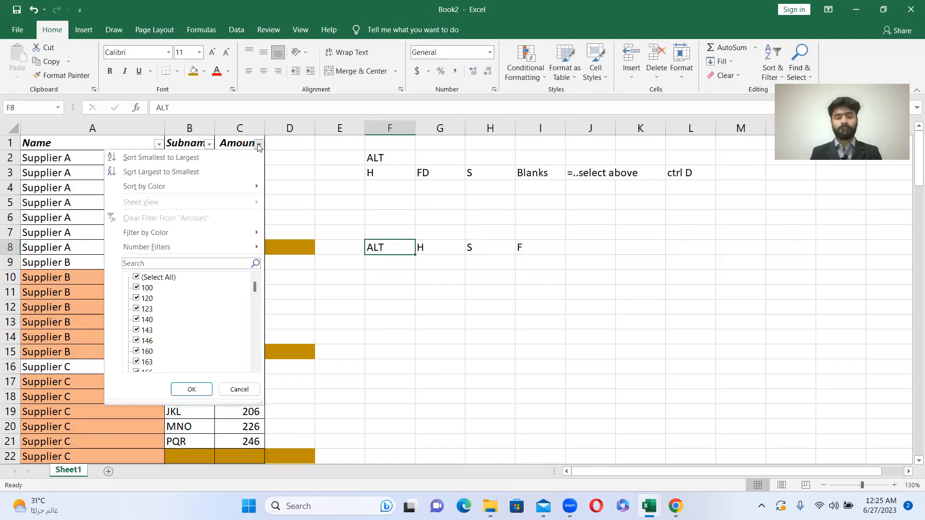
{"action": "left_click", "coordinate": [157, 280]}
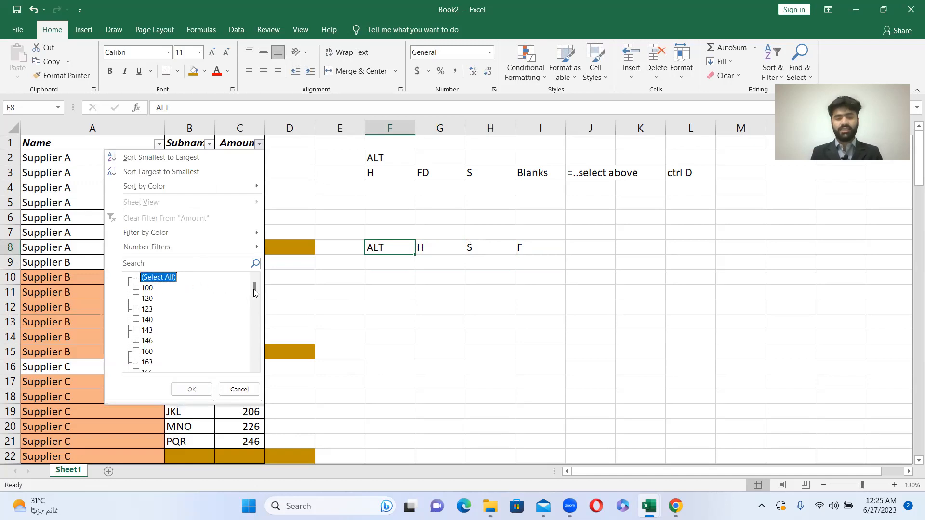
{"action": "left_click_drag", "start_coordinate": [254, 292], "coordinate": [254, 386]}
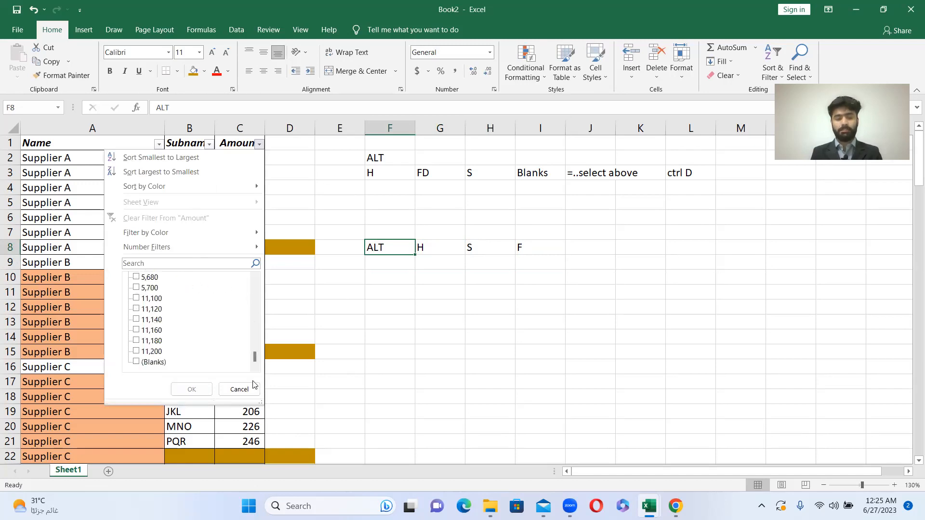
{"action": "left_click", "coordinate": [136, 363]}
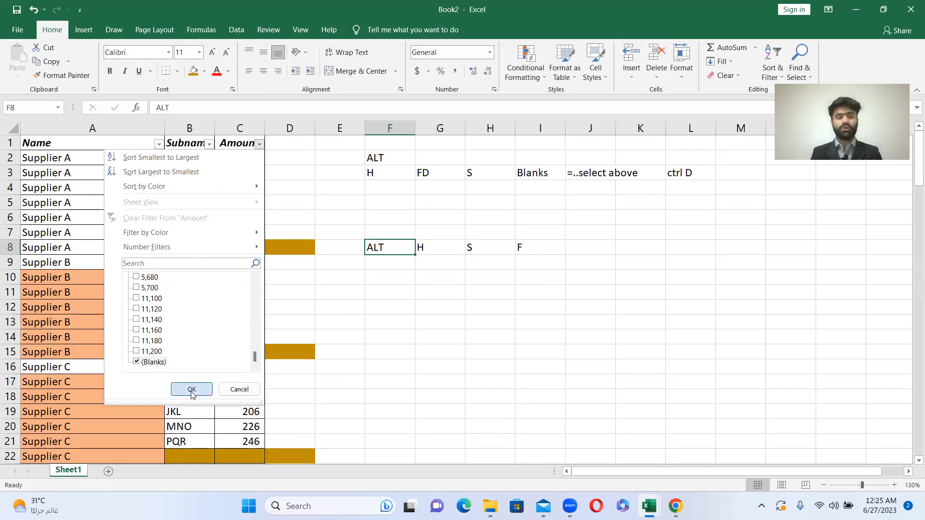
{"action": "left_click", "coordinate": [191, 390]}
- Select the filtered rows from Supplier A in row 8 through Supplier Q in row 123, across Name, Subname and Amount
{"action": "left_click", "coordinate": [100, 161]}
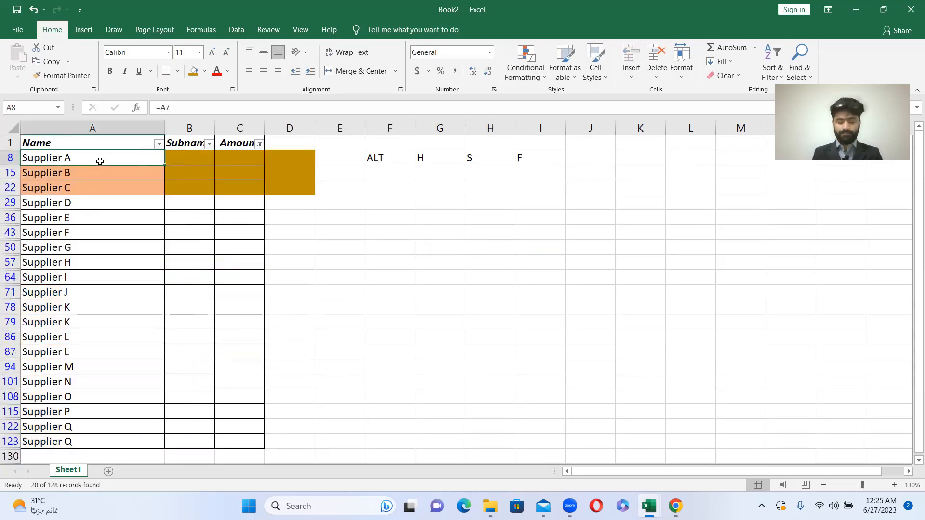
{"action": "key", "text": "shift+Down"}
{"action": "key", "text": "shift+Down"}
{"action": "key", "text": "shift+Down"}
{"action": "key", "text": "shift+Down"}
{"action": "key", "text": "shift+Down"}
{"action": "key", "text": "shift+Down"}
{"action": "key", "text": "shift+Down"}
{"action": "key", "text": "shift+Down"}
{"action": "key", "text": "shift+Down"}
{"action": "key", "text": "shift+Down"}
{"action": "key", "text": "shift+Down"}
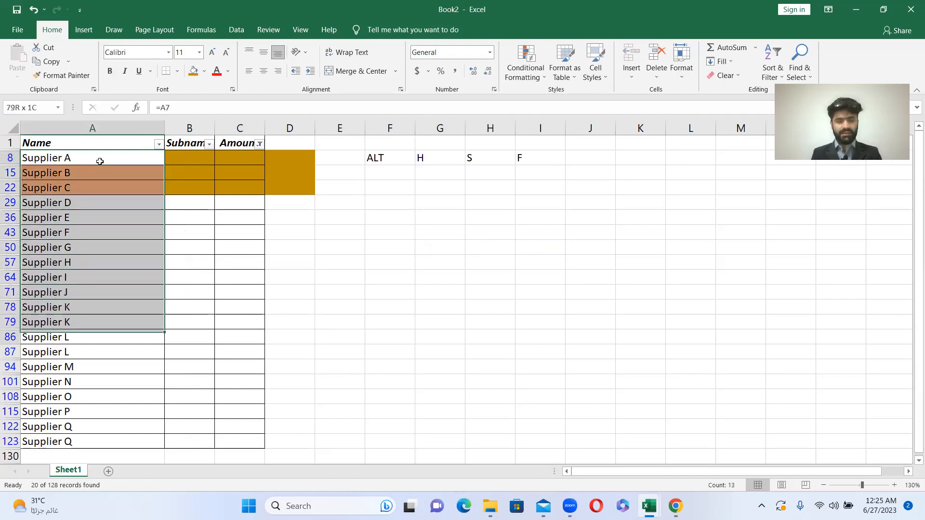
{"action": "key", "text": "shift+Down"}
{"action": "key", "text": "shift+Down"}
{"action": "key", "text": "shift+Down"}
{"action": "key", "text": "shift+Down"}
{"action": "key", "text": "shift+Down"}
{"action": "key", "text": "shift+Down"}
{"action": "key", "text": "shift+Down"}
{"action": "key", "text": "shift+Down"}
{"action": "key", "text": "shift+Right"}
{"action": "key", "text": "shift+Right"}
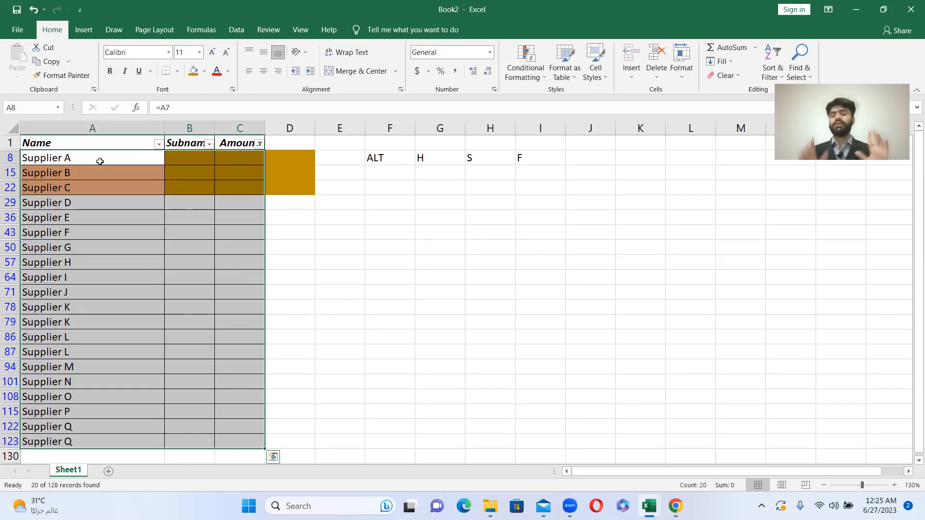
{"action": "key", "text": "ctrl+Home"}
{"action": "key", "text": "Down"}
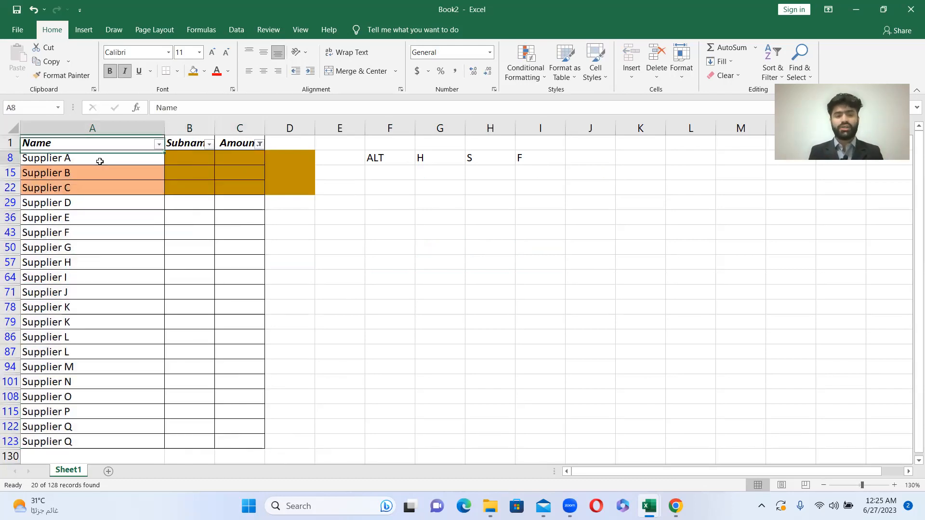
{"action": "key", "text": "Down"}
{"action": "key", "text": "Right"}
{"action": "key", "text": "Right"}
{"action": "key", "text": "Up"}
{"action": "key", "text": "Left"}
{"action": "key", "text": "Left"}
{"action": "key", "text": "Right"}
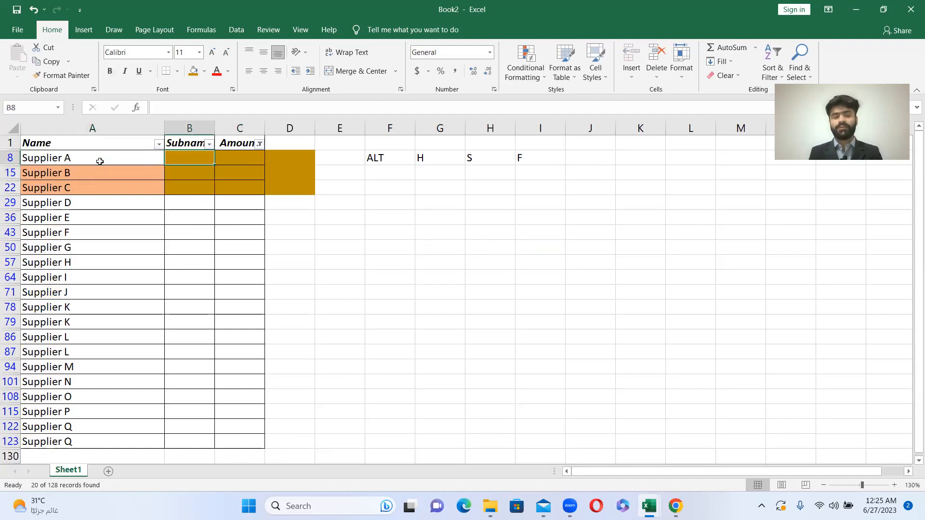
- Select the visible blank Amount cells from C8 down to C50
{"action": "key", "text": "Right"}
{"action": "key", "text": "shift+Down"}
{"action": "key", "text": "shift+Down"}
{"action": "key", "text": "shift+Down"}
{"action": "key", "text": "shift+Down"}
{"action": "key", "text": "shift+Down"}
{"action": "key", "text": "shift+Down"}
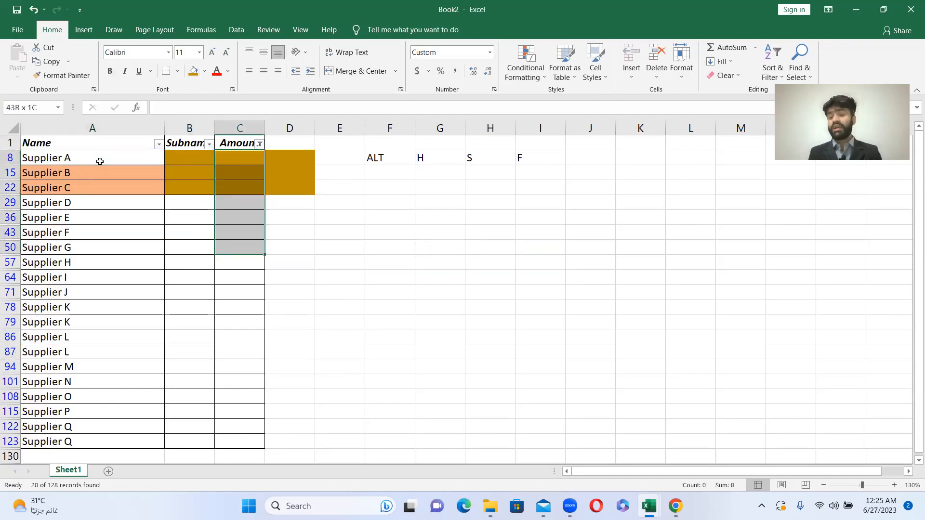
- Enter "a" in the Subname and Amount cells of the filtered Supplier A, B and C rows (8, 15 and 22)
{"action": "key", "text": "Left"}
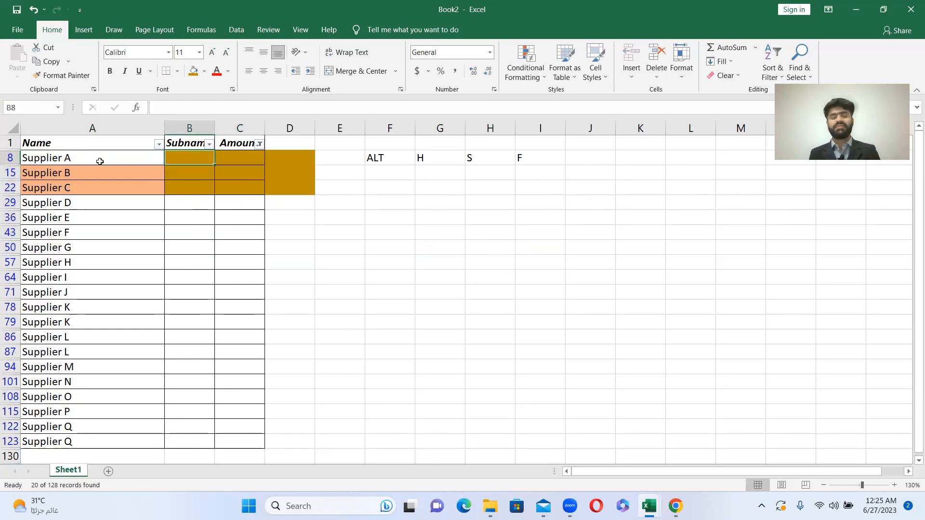
{"action": "type", "text": "a"}
{"action": "key", "text": "Tab"}
{"action": "type", "text": "a"}
{"action": "key", "text": "Return"}
{"action": "type", "text": "a"}
{"action": "key", "text": "Tab"}
{"action": "type", "text": "a"}
{"action": "key", "text": "Return"}
{"action": "type", "text": "a"}
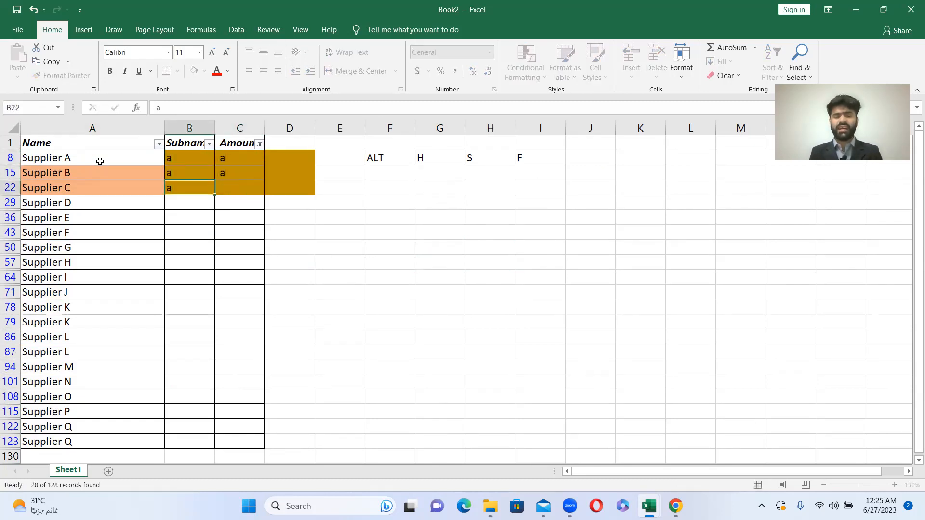
{"action": "key", "text": "Tab"}
{"action": "type", "text": "a"}
{"action": "key", "text": "Return"}
- Select the test entries in B8:C22 and return to the Supplier A cell in A8
{"action": "key", "text": "shift+Down"}
{"action": "key", "text": "shift+Down"}
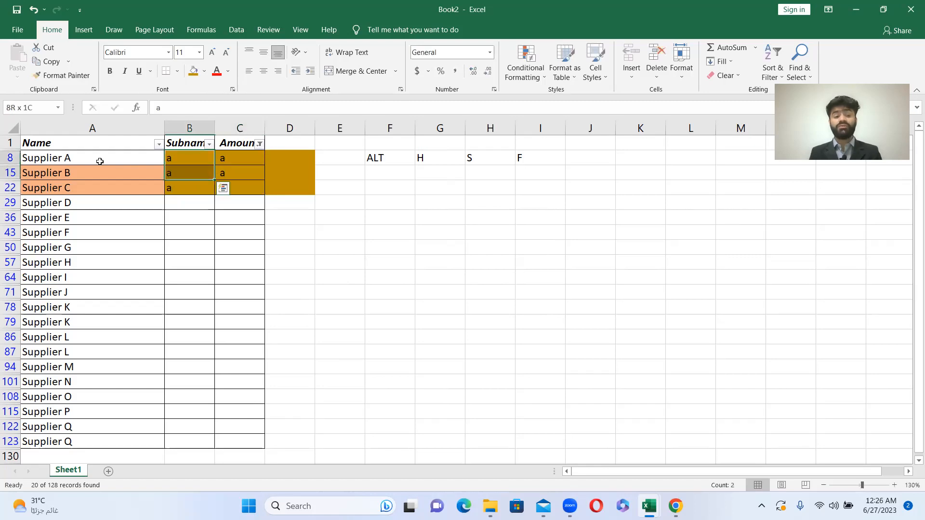
{"action": "key", "text": "shift+Right"}
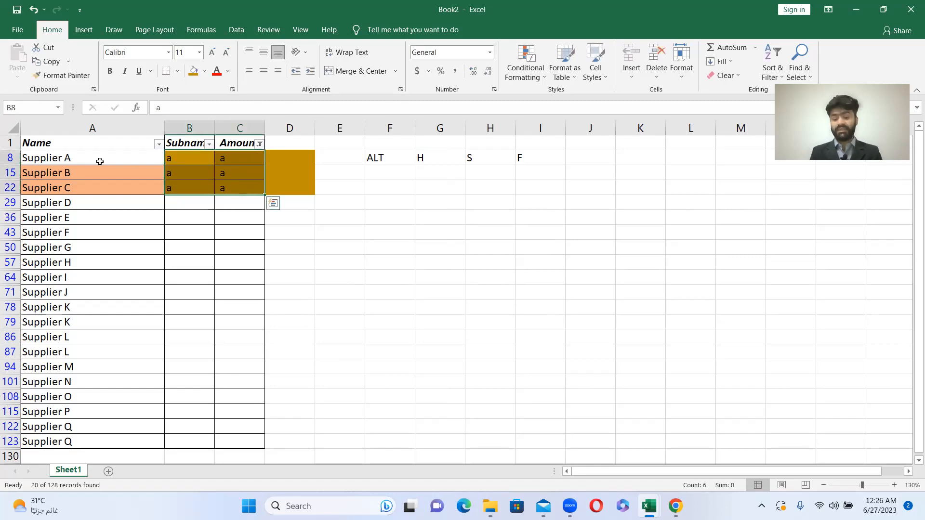
{"action": "left_click", "coordinate": [100, 161]}
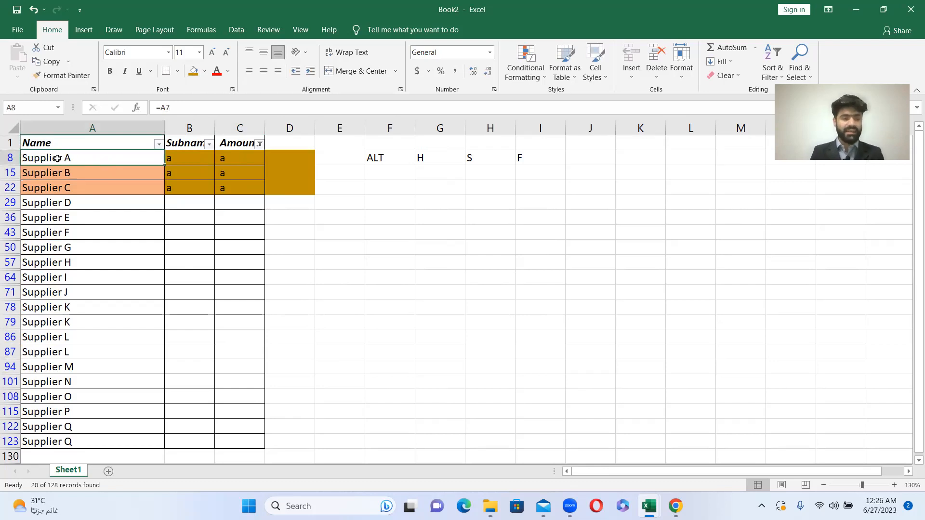
- Circle row numbers 8, 15, 22, 29 and 36 with the annotation pen, mark the rows below with a line, and clear the drawings
{"action": "left_click", "coordinate": [741, 6]}
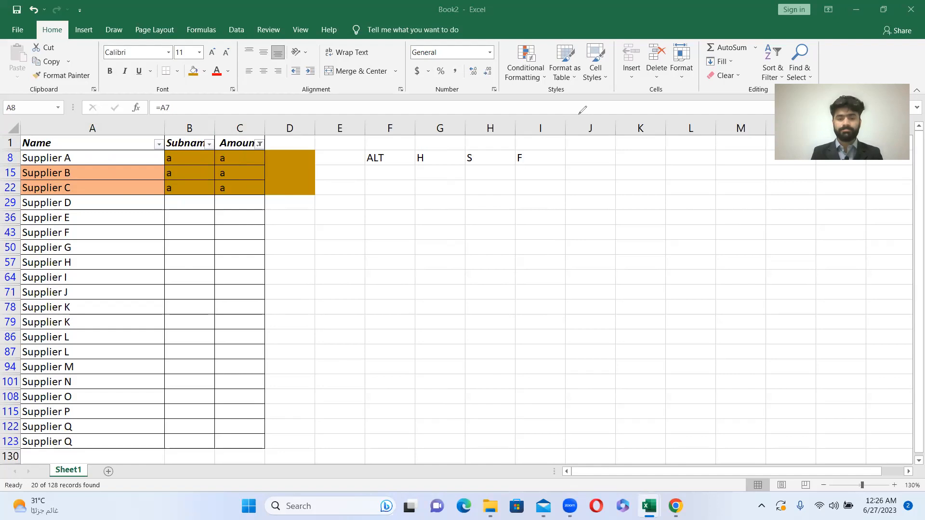
{"action": "left_click", "coordinate": [11, 150]}
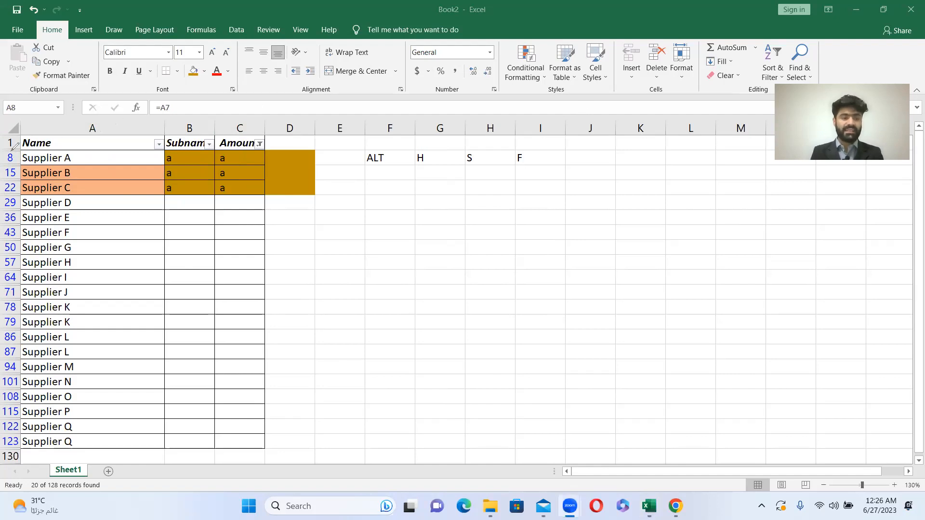
{"action": "mouse_move", "coordinate": [11, 150]}
{"action": "left_mouse_down"}
{"action": "mouse_move", "coordinate": [21, 167]}
{"action": "mouse_move", "coordinate": [14, 151]}
{"action": "mouse_move", "coordinate": [3, 169]}
{"action": "mouse_move", "coordinate": [22, 179]}
{"action": "mouse_move", "coordinate": [6, 159]}
{"action": "mouse_move", "coordinate": [25, 193]}
{"action": "mouse_move", "coordinate": [23, 182]}
{"action": "mouse_move", "coordinate": [9, 189]}
{"action": "mouse_move", "coordinate": [7, 214]}
{"action": "mouse_move", "coordinate": [15, 192]}
{"action": "mouse_move", "coordinate": [7, 206]}
{"action": "mouse_move", "coordinate": [31, 234]}
{"action": "mouse_move", "coordinate": [30, 363]}
{"action": "left_mouse_up"}
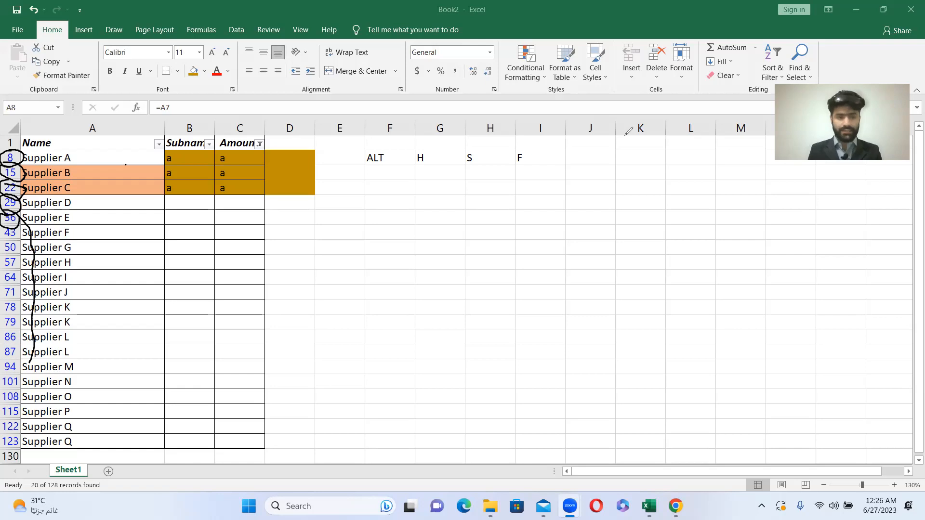
{"action": "left_click", "coordinate": [891, 34]}
{"action": "left_click", "coordinate": [90, 154]}
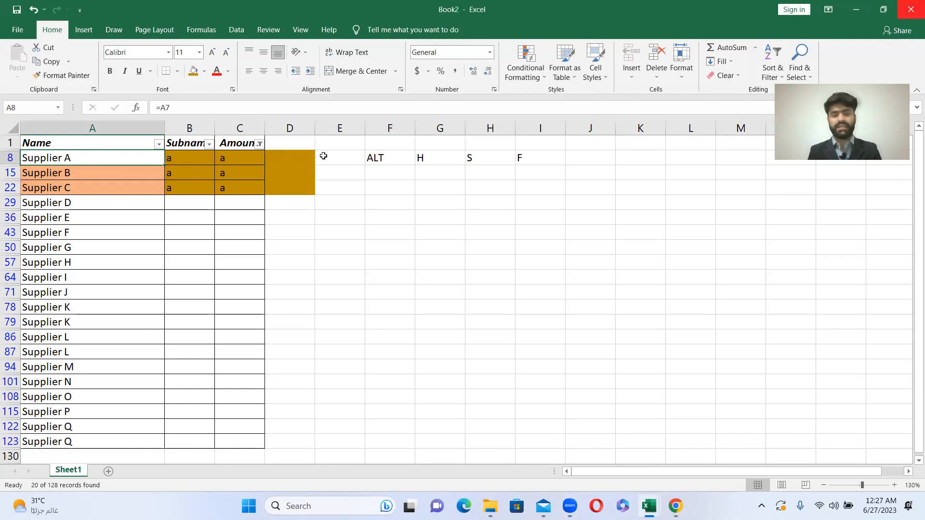
- Write the note "Just delete the selected rows" in F22 and "not all" in F29
{"action": "left_click", "coordinate": [384, 185]}
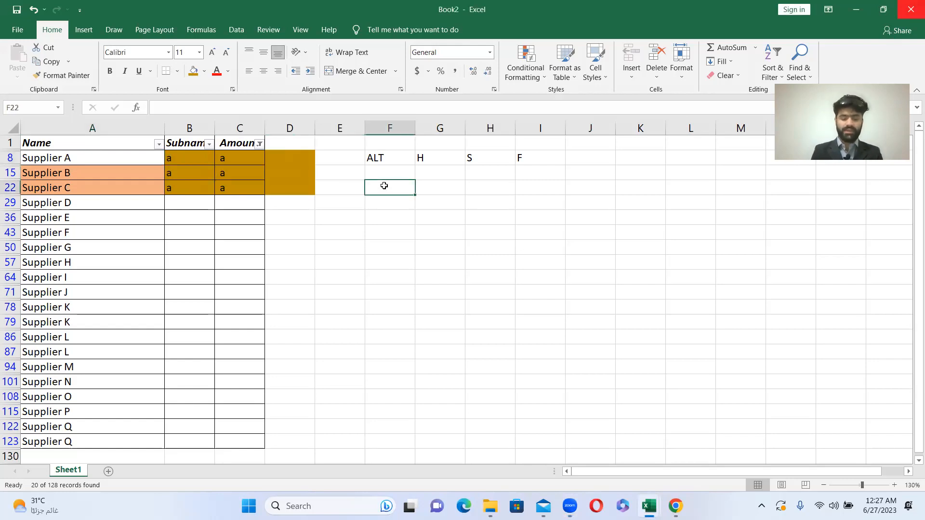
{"action": "type", "text": "Just del"}
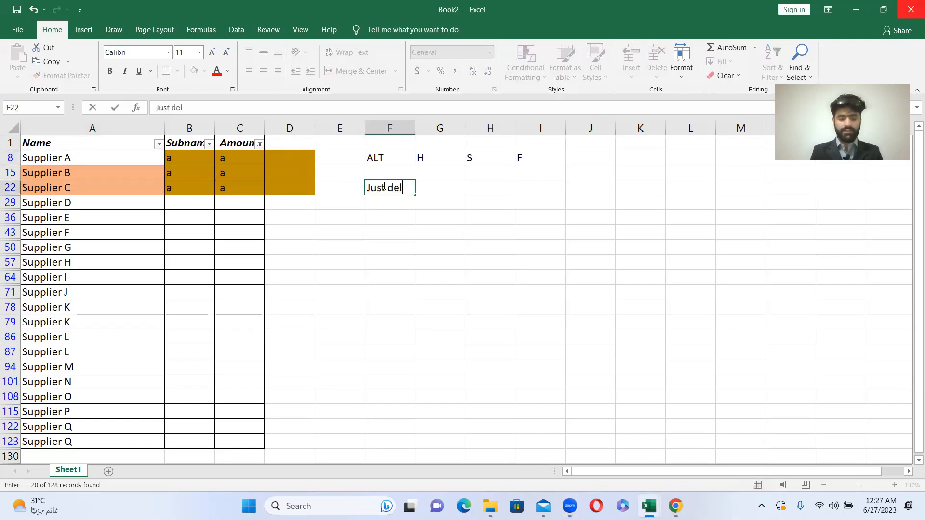
{"action": "type", "text": "ete the selected"}
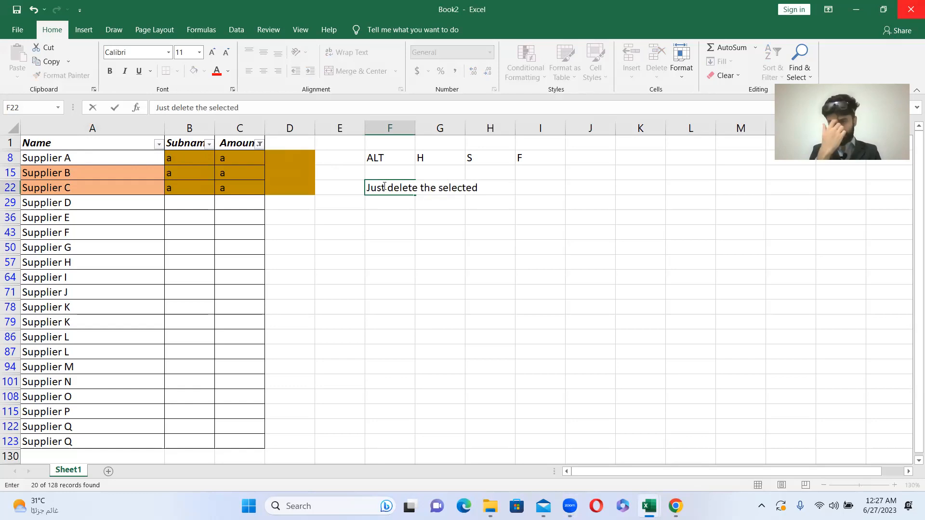
{"action": "type", "text": " row"}
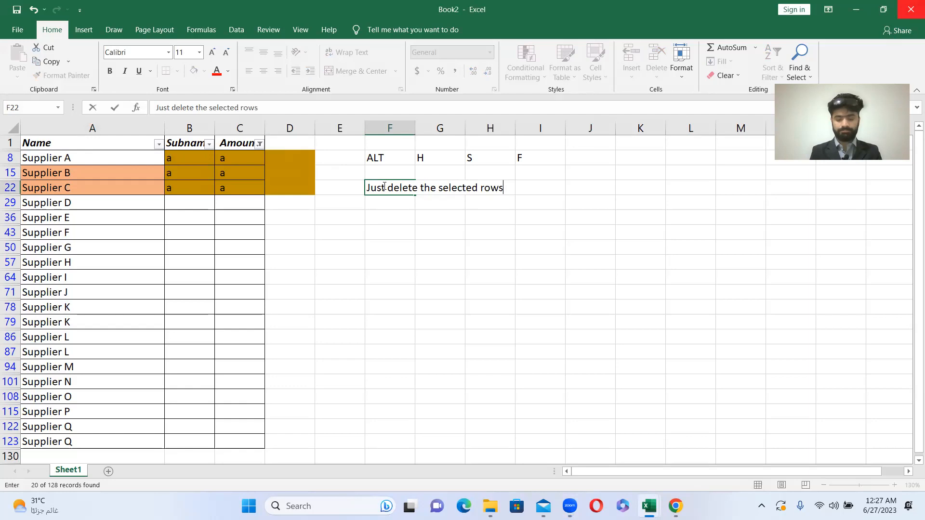
{"action": "type", "text": "s"}
{"action": "key", "text": "Return"}
{"action": "type", "text": "not all"}
{"action": "key", "text": "Return"}
- Select the Subname column from B8 down past the end of the table, and return to the Subname header in B1
{"action": "key", "text": "Up"}
{"action": "key", "text": "Up"}
{"action": "key", "text": "Left"}
{"action": "key", "text": "Left"}
{"action": "key", "text": "Left"}
{"action": "key", "text": "Up"}
{"action": "key", "text": "Up"}
{"action": "key", "text": "Left"}
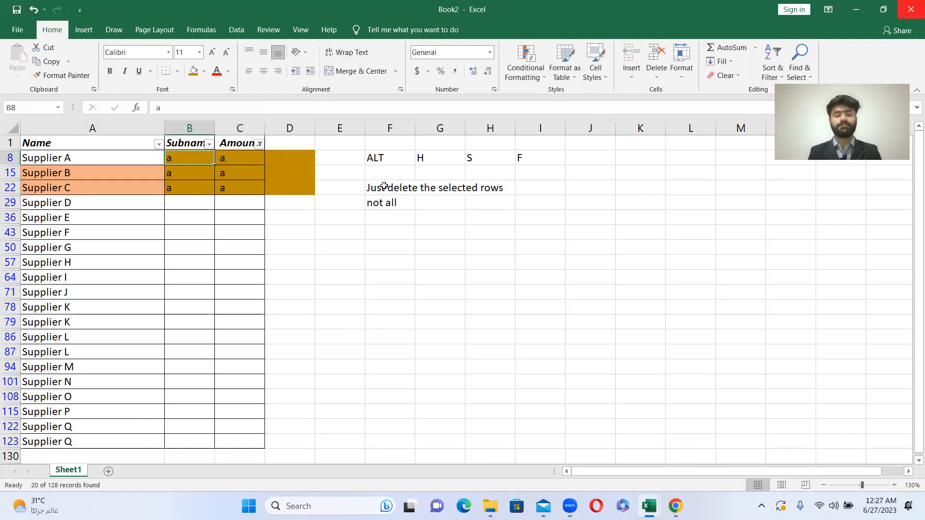
{"action": "key", "text": "ctrl+shift+Down"}
{"action": "key", "text": "shift+Up"}
{"action": "key", "text": "shift+Up"}
{"action": "key", "text": "shift+Up"}
{"action": "key", "text": "shift+Up"}
{"action": "key", "text": "shift+Up"}
{"action": "key", "text": "shift+Up"}
{"action": "key", "text": "shift+Up"}
{"action": "key", "text": "shift+Up"}
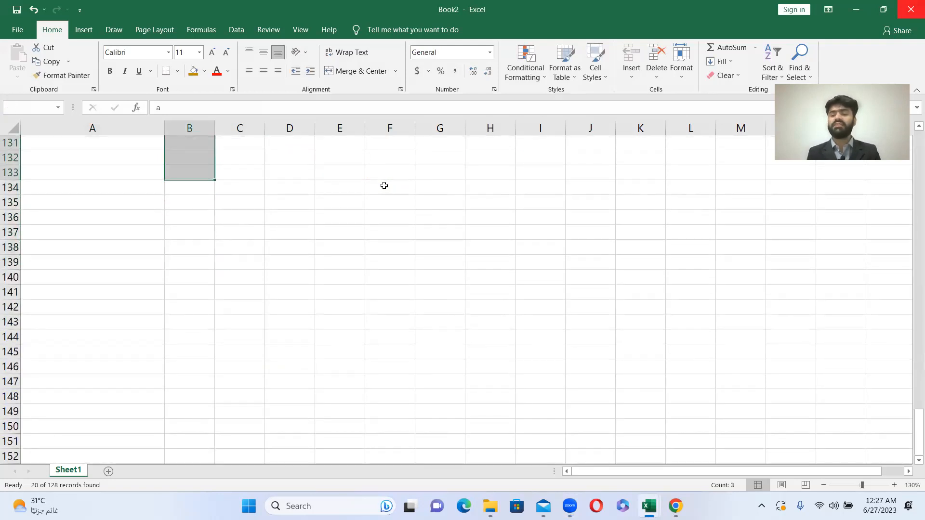
{"action": "key", "text": "ctrl+Up"}
{"action": "key", "text": "ctrl+Up"}
{"action": "key", "text": "ctrl+Up"}
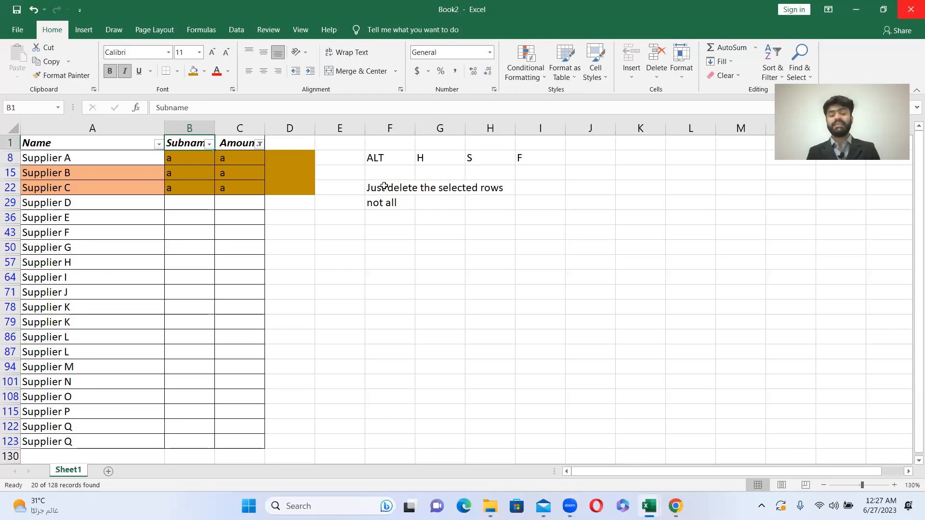
- Give the "Just delete the selected rows" note in F22 a dark gold fill and red font
{"action": "left_click", "coordinate": [384, 188]}
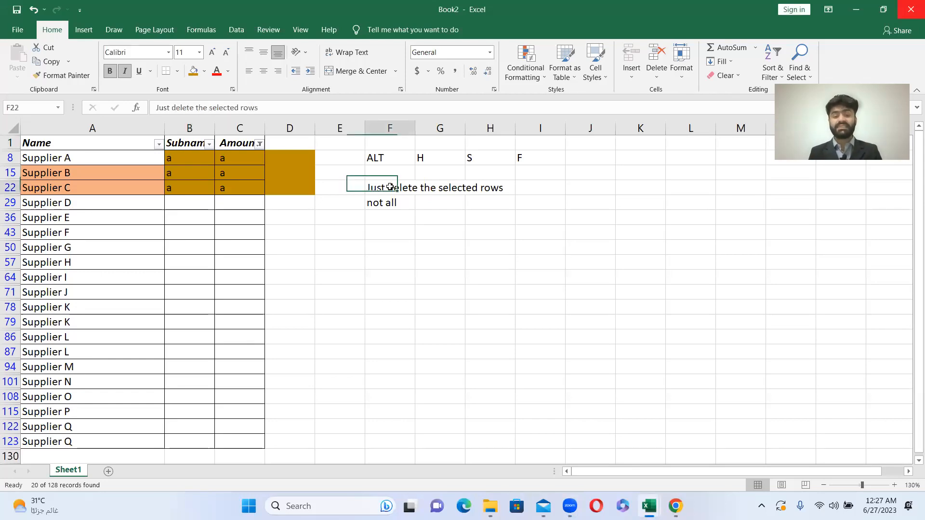
{"action": "left_click", "coordinate": [193, 70]}
{"action": "left_click", "coordinate": [217, 71]}
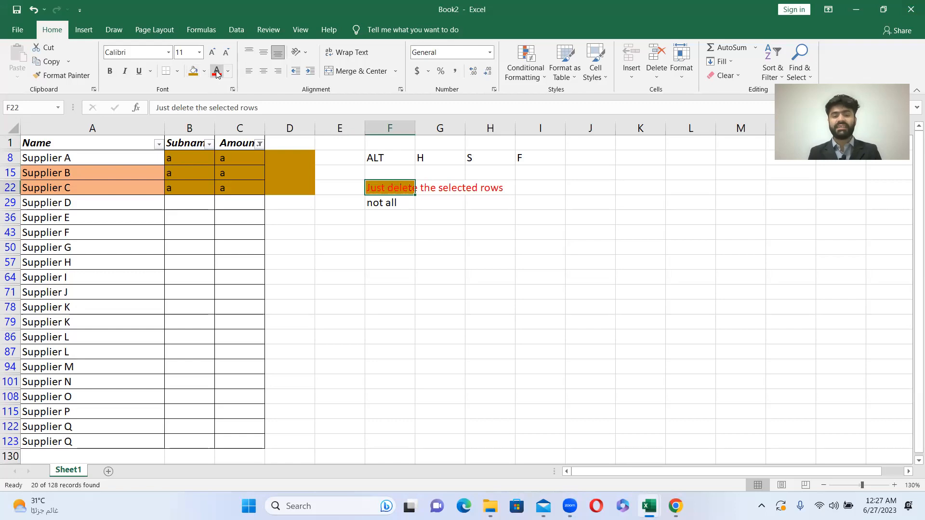
- Note another shortcut below the deletion note: ALT in F43 and a colon in G43
{"action": "left_click", "coordinate": [388, 231]}
{"action": "type", "text": "A"}
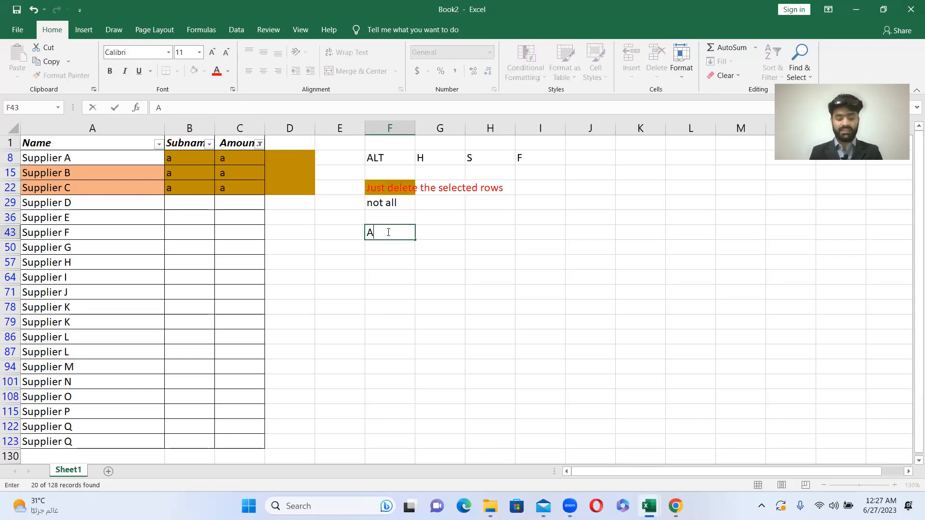
{"action": "key", "text": "Return"}
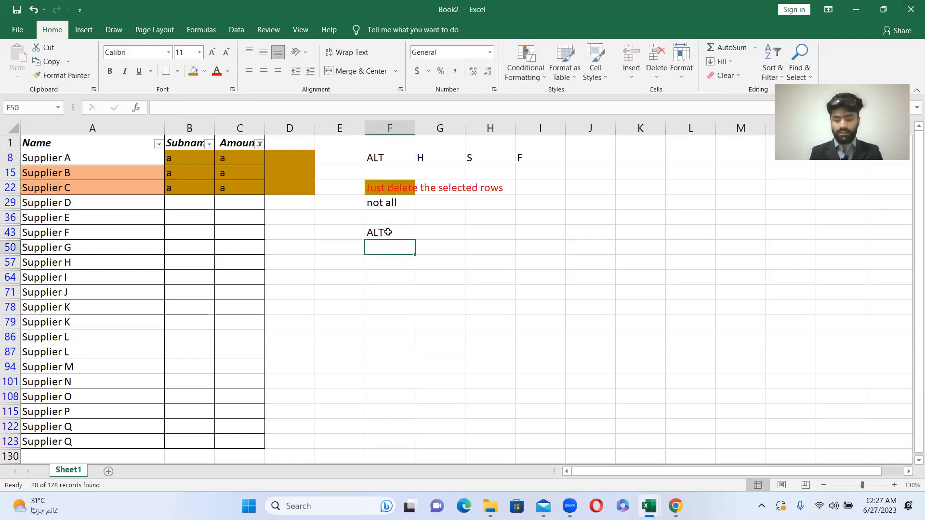
{"action": "key", "text": "Up"}
{"action": "key", "text": "Right"}
{"action": "type", "text": ":"}
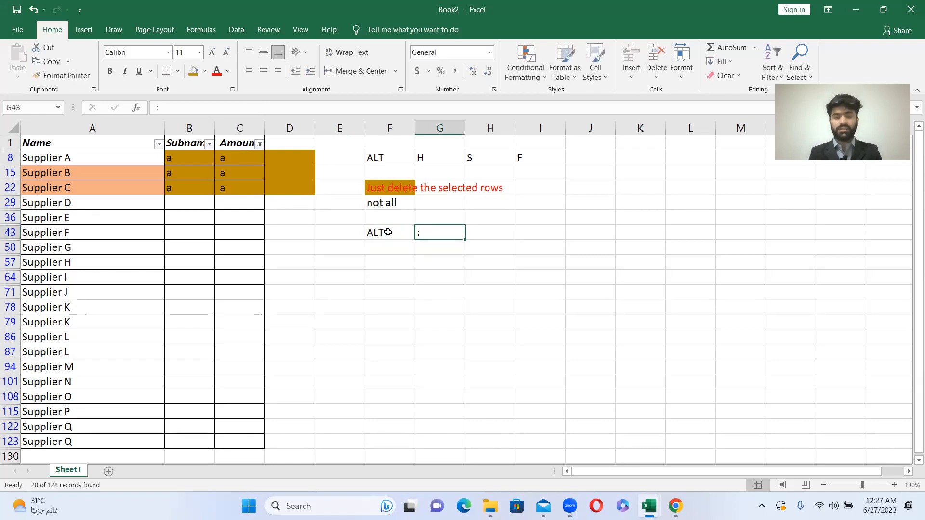
{"action": "key", "text": "Left"}
{"action": "key", "text": "Right"}
{"action": "key", "text": "Left"}
{"action": "key", "text": "Right"}
{"action": "key", "text": "Left"}
{"action": "key", "text": "Right"}
{"action": "key", "text": "Left"}
{"action": "key", "text": "Right"}
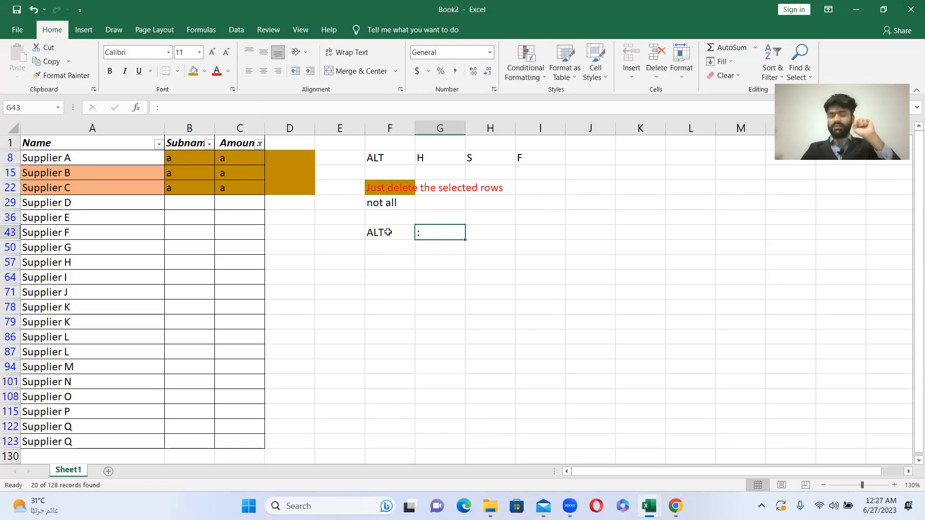
- Select the filtered Subname cells from B8 to B123, restrict the selection to visible cells, and delete their entire sheet rows
{"action": "key", "text": "Up"}
{"action": "key", "text": "Up"}
{"action": "key", "text": "Left"}
{"action": "key", "text": "Left"}
{"action": "key", "text": "Left"}
{"action": "key", "text": "Left"}
{"action": "key", "text": "Up"}
{"action": "key", "text": "Up"}
{"action": "key", "text": "Up"}
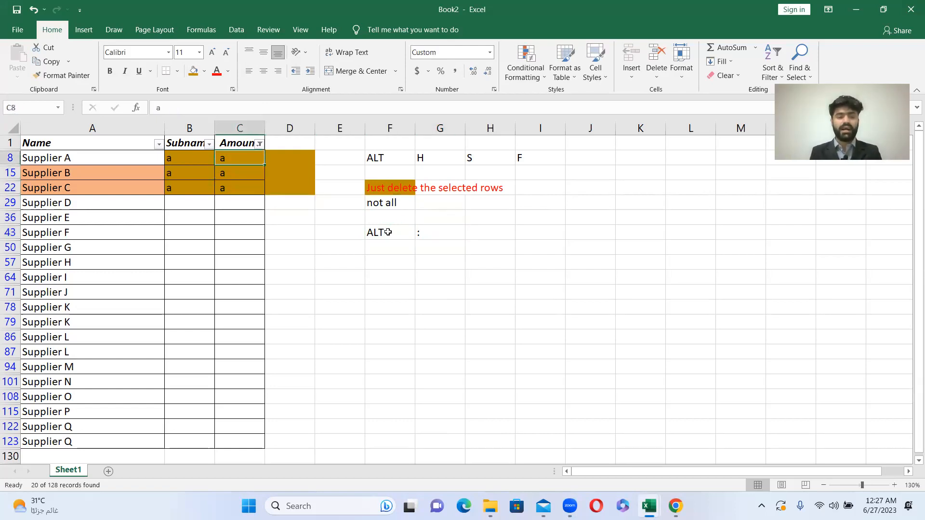
{"action": "key", "text": "Left"}
{"action": "key", "text": "Left"}
{"action": "key", "text": "Right"}
{"action": "key", "text": "shift+Down"}
{"action": "key", "text": "shift+Down"}
{"action": "key", "text": "shift+Down"}
{"action": "key", "text": "shift+Down"}
{"action": "key", "text": "shift+Down"}
{"action": "key", "text": "shift+Down"}
{"action": "key", "text": "shift+Down"}
{"action": "key", "text": "shift+Down"}
{"action": "key", "text": "shift+Down"}
{"action": "key", "text": "shift+Down"}
{"action": "key", "text": "shift+Down"}
{"action": "key", "text": "shift+Down"}
{"action": "key", "text": "shift+Down"}
{"action": "key", "text": "shift+Down"}
{"action": "key", "text": "shift+Down"}
{"action": "key", "text": "shift+Down"}
{"action": "key", "text": "shift+Down"}
{"action": "key", "text": "shift+Down"}
{"action": "key", "text": "shift+Down"}
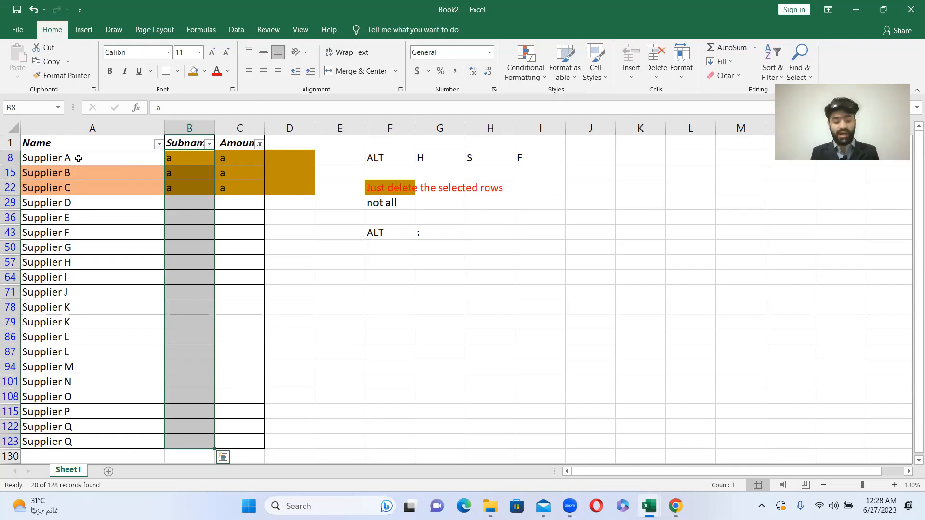
{"action": "key", "text": "alt+semicolon"}
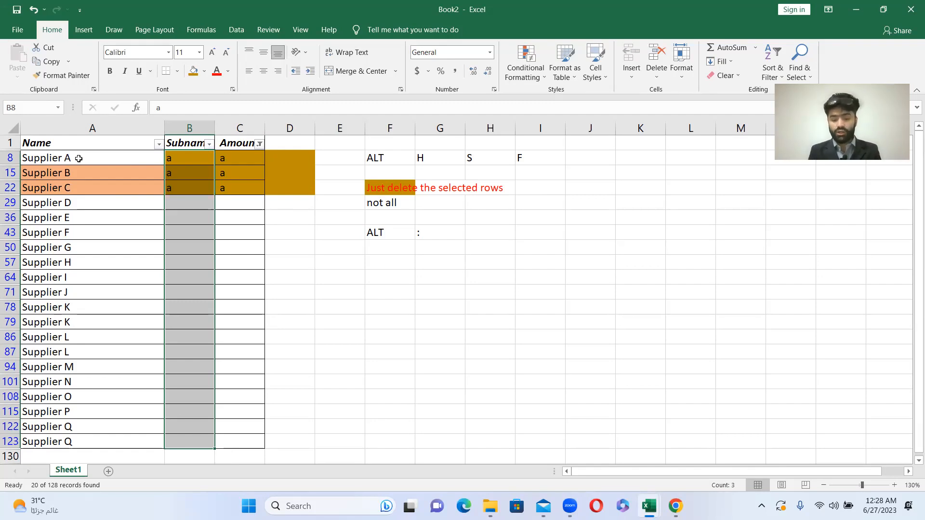
{"action": "key", "text": "alt+semicolon"}
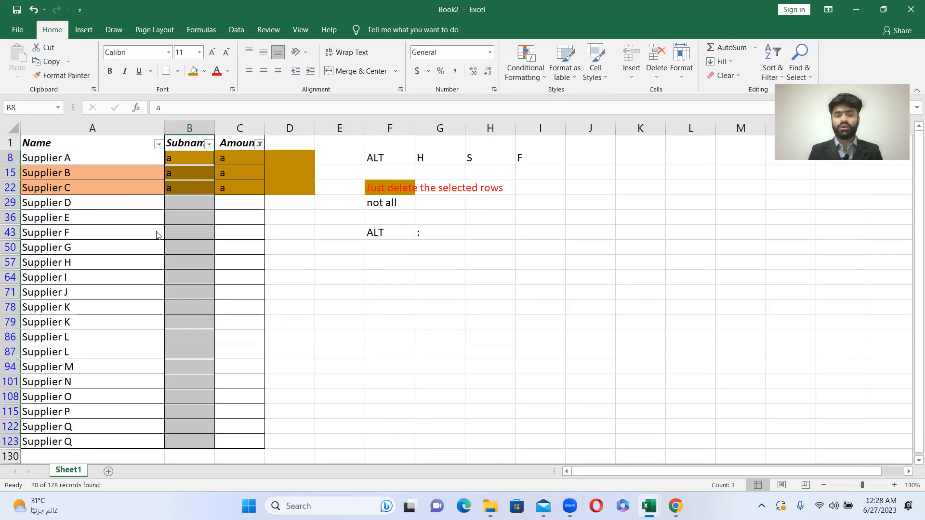
{"action": "key", "text": "ctrl+minus"}
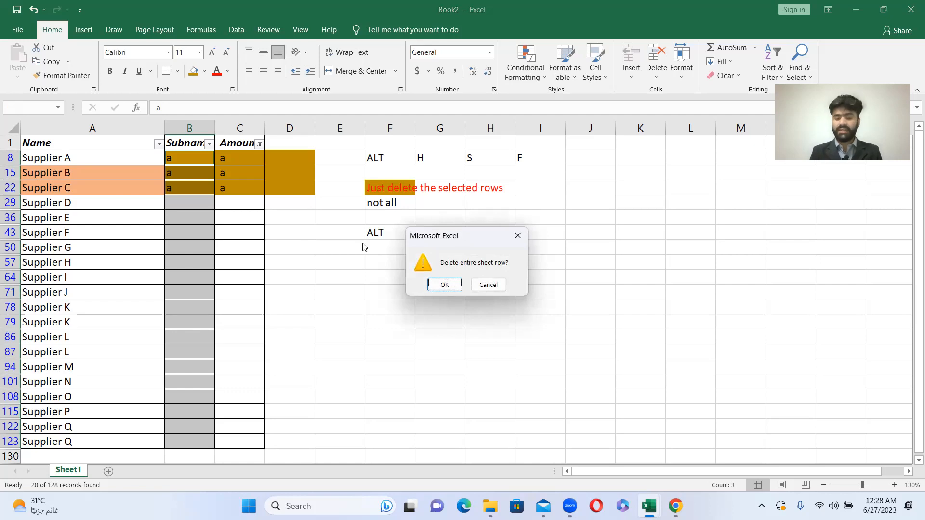
{"action": "key", "text": "Return"}
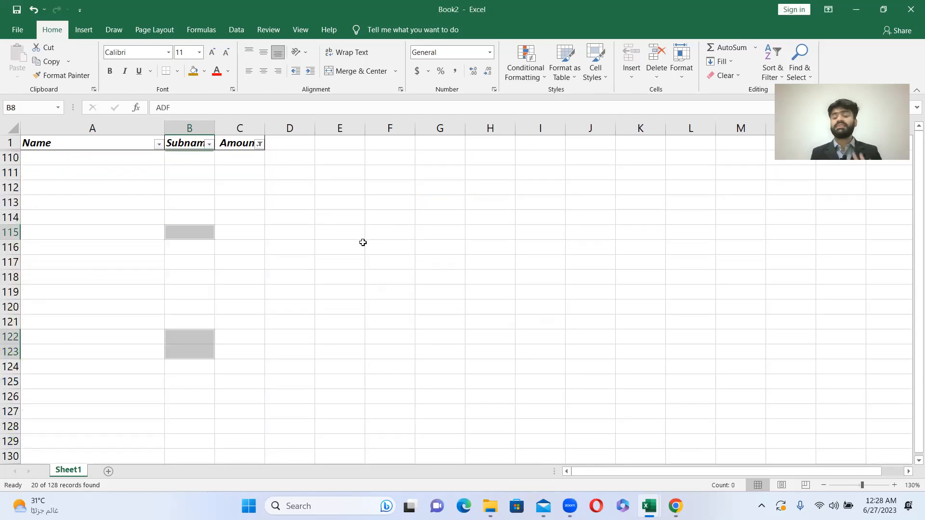
- Reset the Amount column's filter to include all values
{"action": "left_click_drag", "start_coordinate": [247, 232], "coordinate": [261, 140]}
{"action": "left_click", "coordinate": [259, 143]}
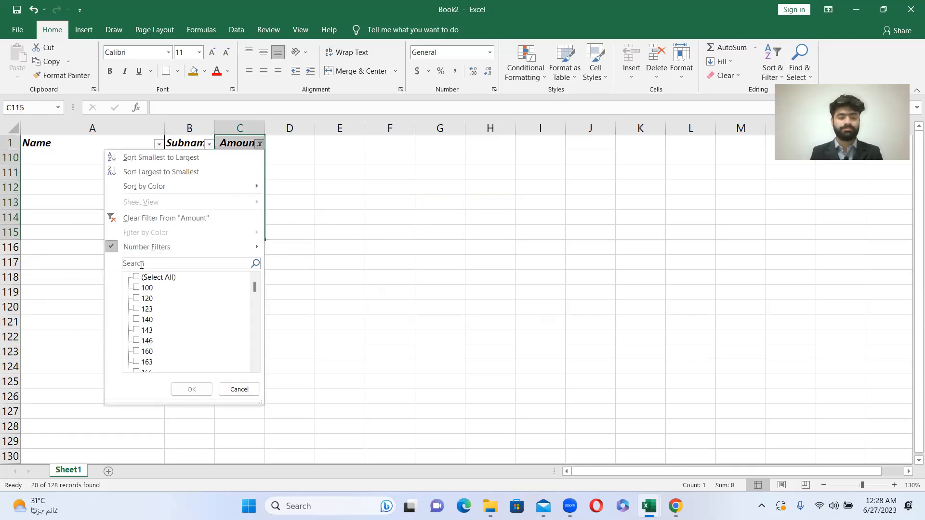
{"action": "left_click", "coordinate": [137, 278]}
{"action": "left_click", "coordinate": [137, 278]}
{"action": "key", "text": "Return"}
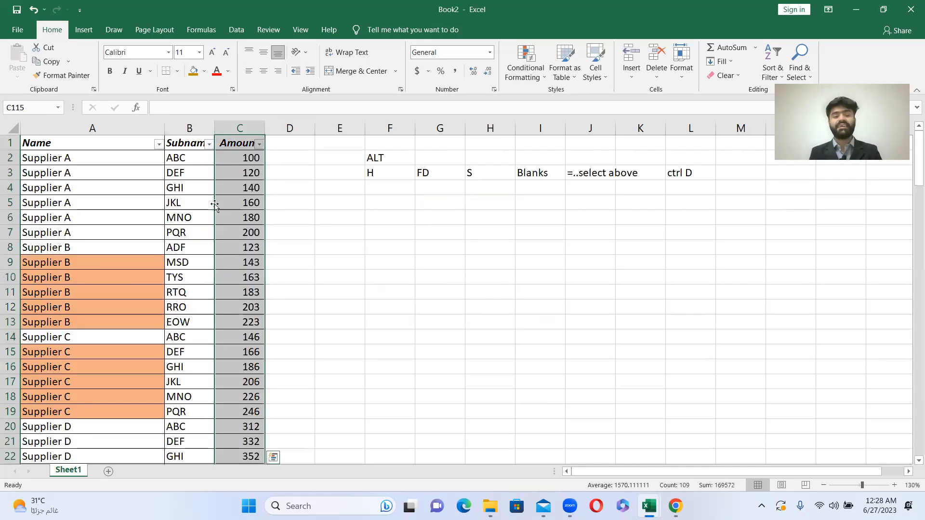
- Look through the supplier table's Subname and Amount columns to check the data for leftover empty rows
{"action": "left_click", "coordinate": [166, 153]}
{"action": "key", "text": "Down"}
{"action": "key", "text": "Down"}
{"action": "key", "text": "Down"}
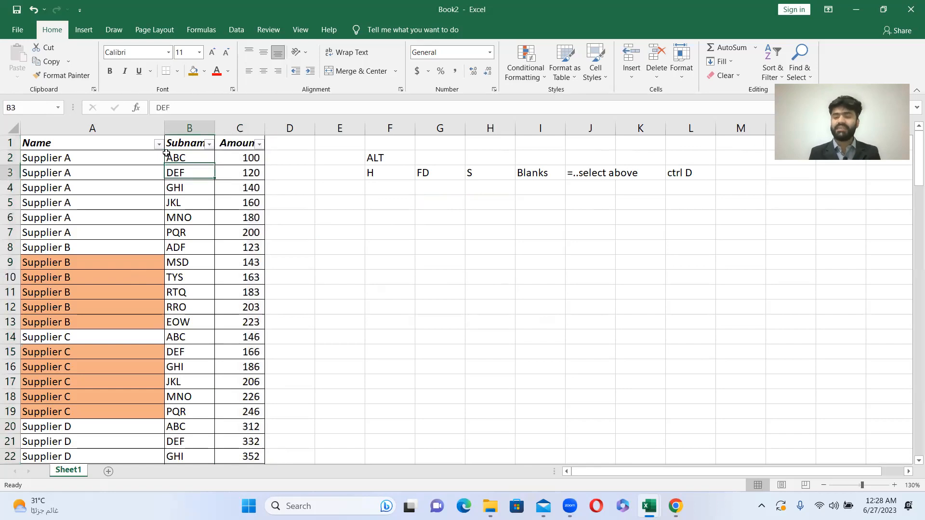
{"action": "key", "text": "Right"}
{"action": "key", "text": "Down"}
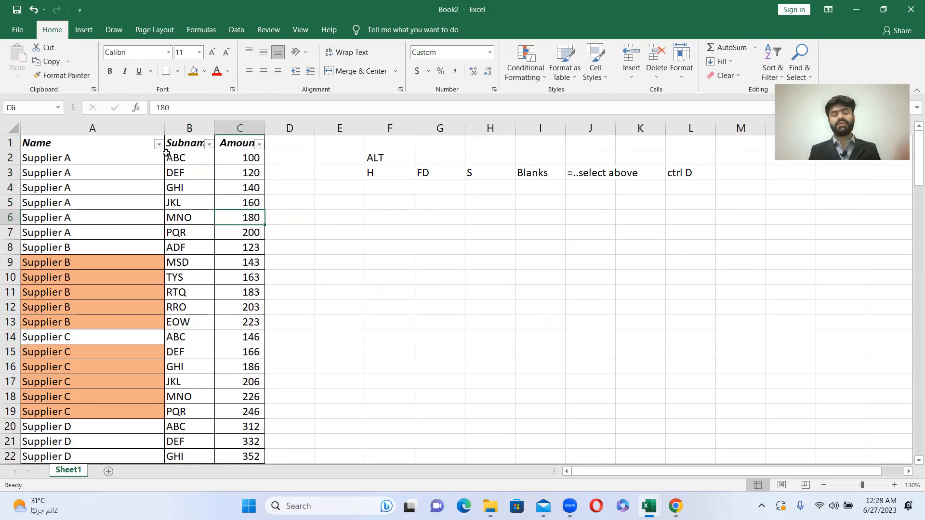
{"action": "scroll", "coordinate": [173, 215], "scroll_direction": "down", "scroll_amount": 3}
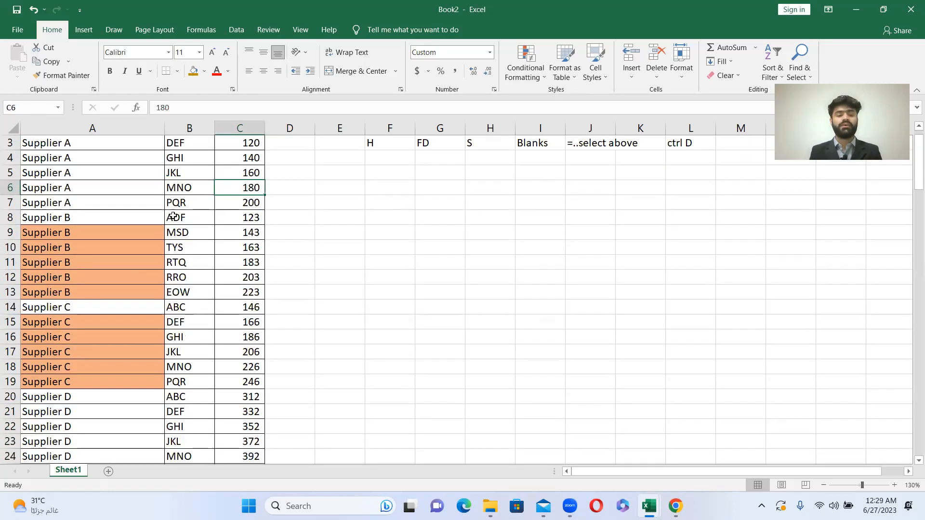
{"action": "scroll", "coordinate": [173, 216], "scroll_direction": "down", "scroll_amount": 6}
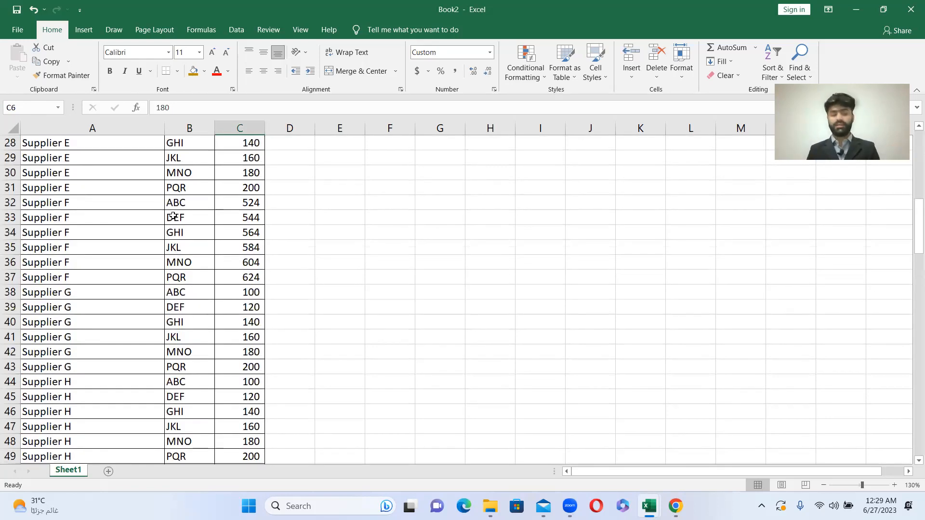
{"action": "scroll", "coordinate": [154, 195], "scroll_direction": "up", "scroll_amount": 1}
{"action": "scroll", "coordinate": [154, 195], "scroll_direction": "up", "scroll_amount": 8}
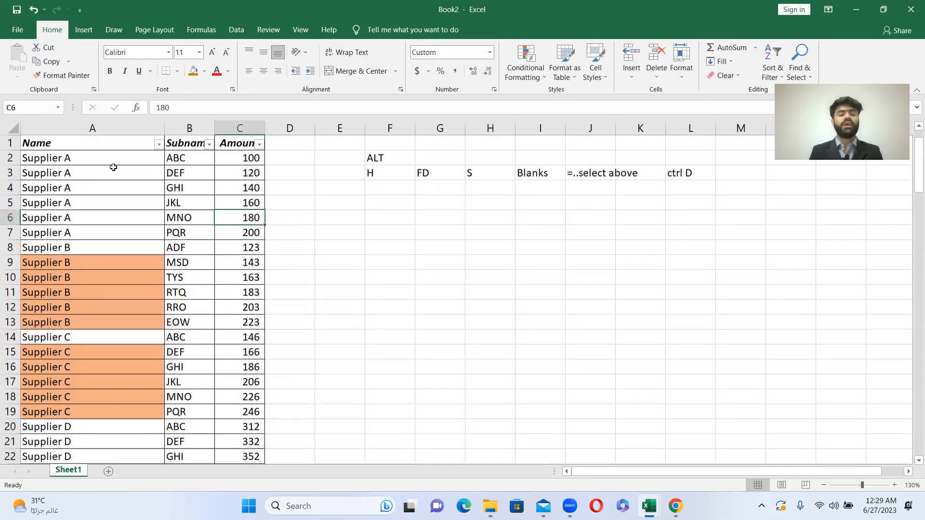
- Select the whole supplier table from A1 to C109, including the header row
{"action": "key", "text": "ctrl+Home"}
{"action": "key", "text": "shift+Right"}
{"action": "key", "text": "shift+Right"}
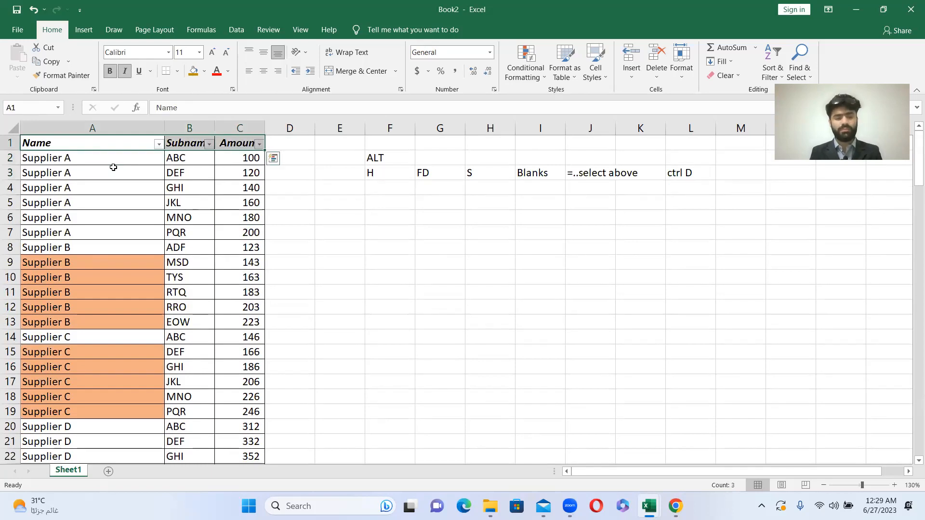
{"action": "key", "text": "ctrl+shift+Down"}
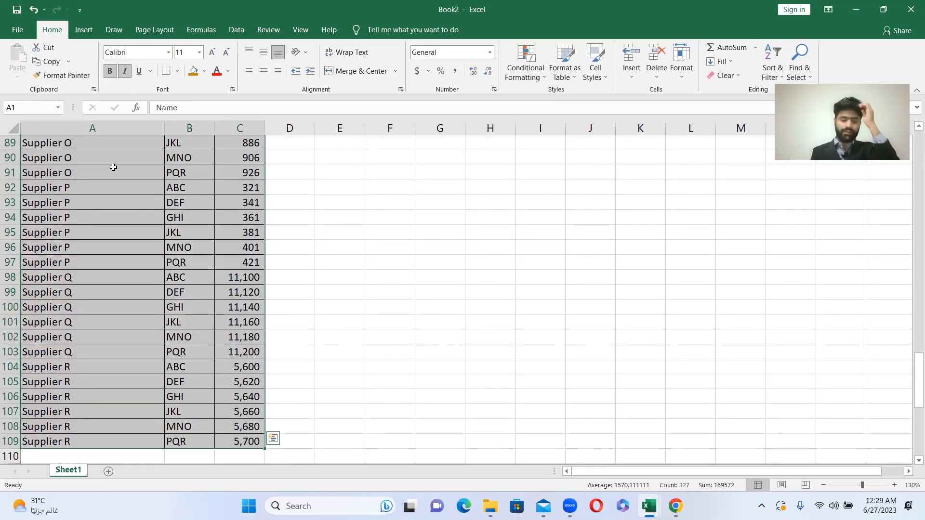
{"action": "key", "text": "alt"}
{"action": "key", "text": "n"}
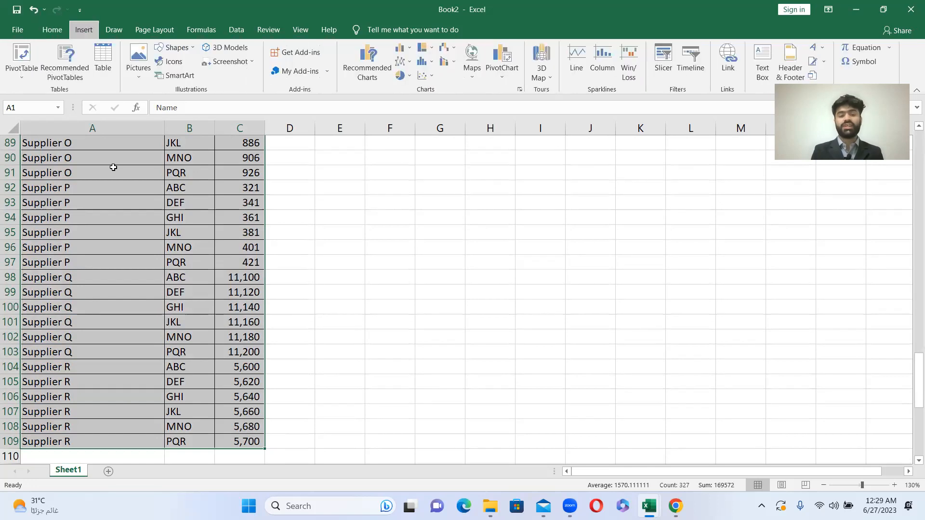
{"action": "key", "text": "j"}
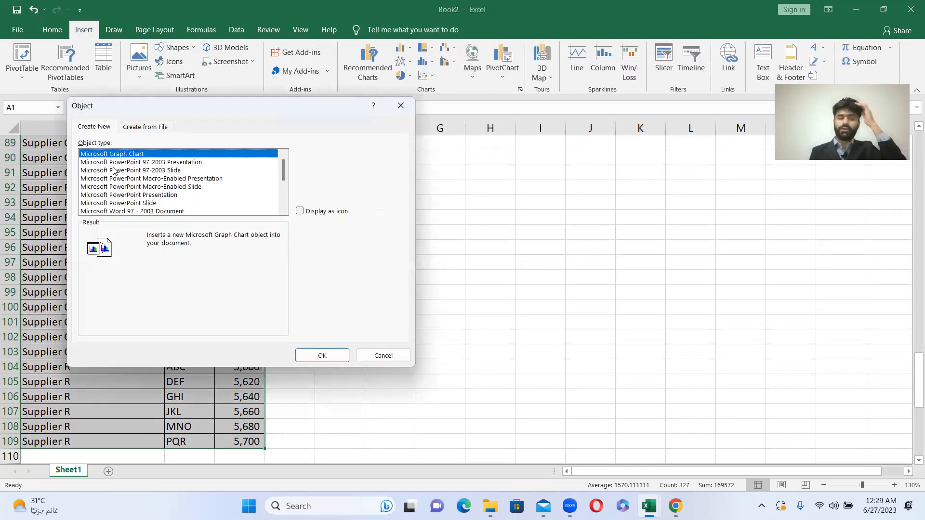
{"action": "left_click", "coordinate": [400, 105]}
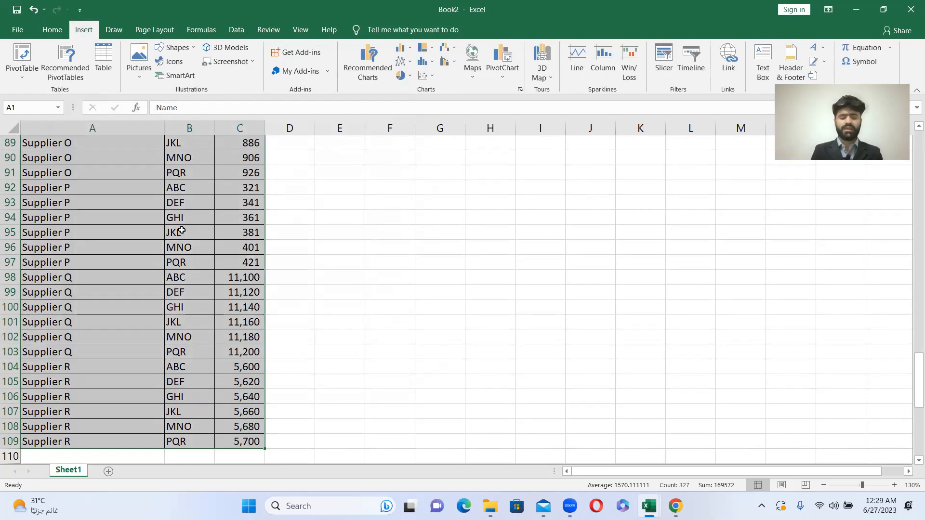
{"action": "key", "text": "alt"}
{"action": "key", "text": "n"}
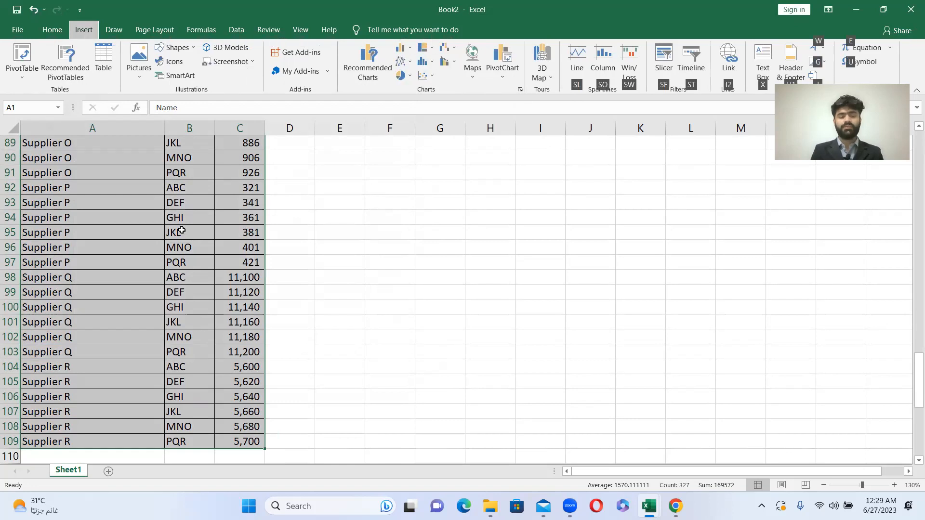
{"action": "key", "text": "v"}
{"action": "key", "text": "t"}
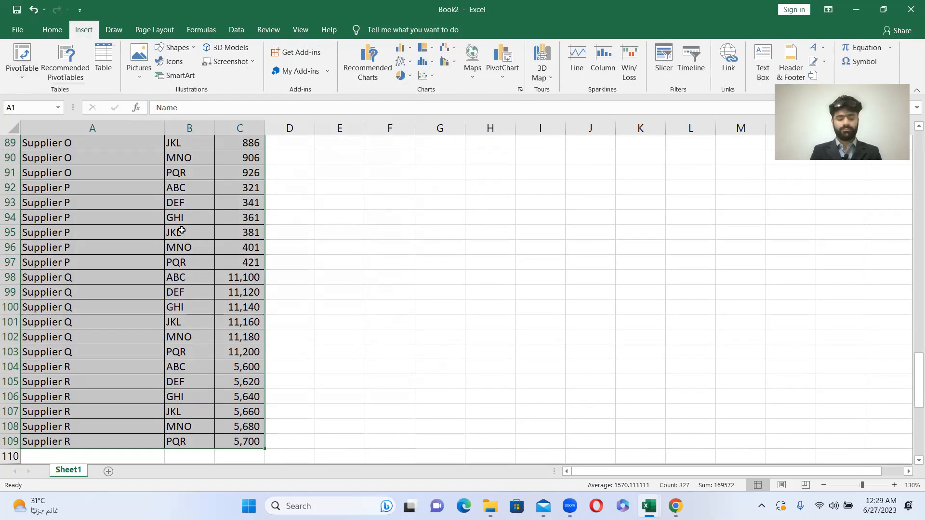
- Insert a PivotTable from the range Sheet1!$A$1:$C$109 on a new worksheet
{"action": "key", "text": "alt"}
{"action": "key", "text": "n"}
{"action": "key", "text": "v"}
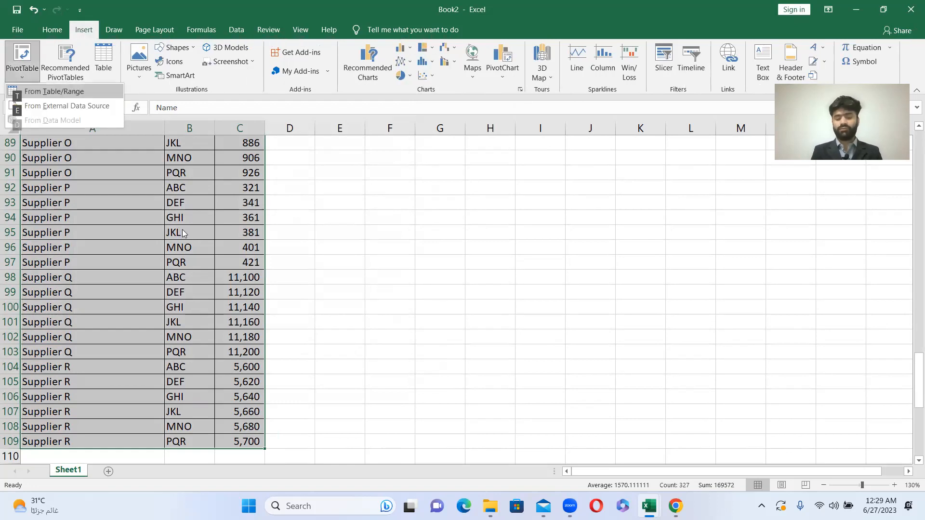
{"action": "key", "text": "t"}
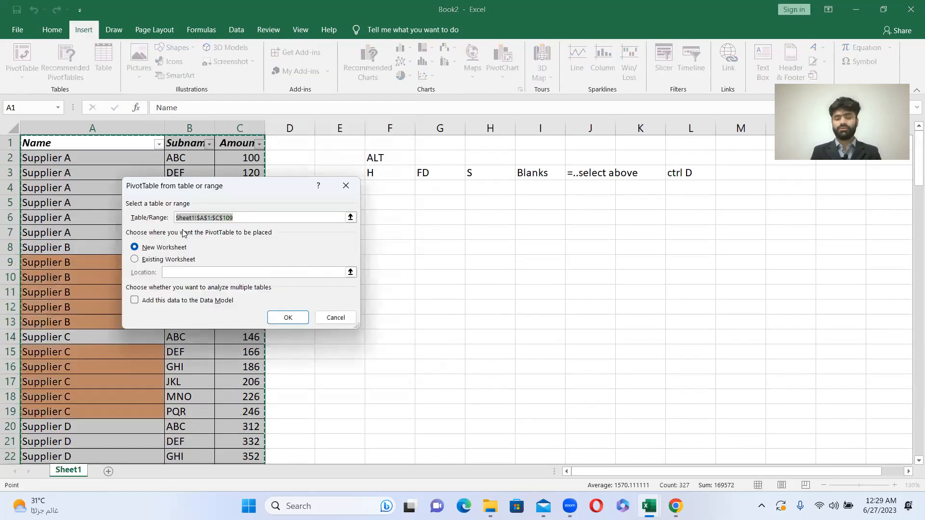
{"action": "key", "text": "Return"}
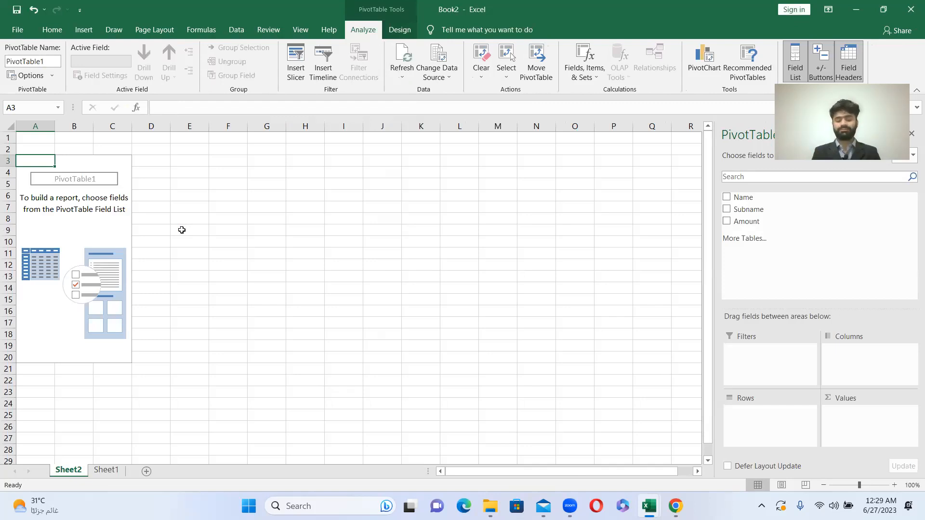
- Return to Sheet1 and note the PivotTable shortcut in row 8: ALT in F8, N in G8 and V in H8
{"action": "key", "text": "Right"}
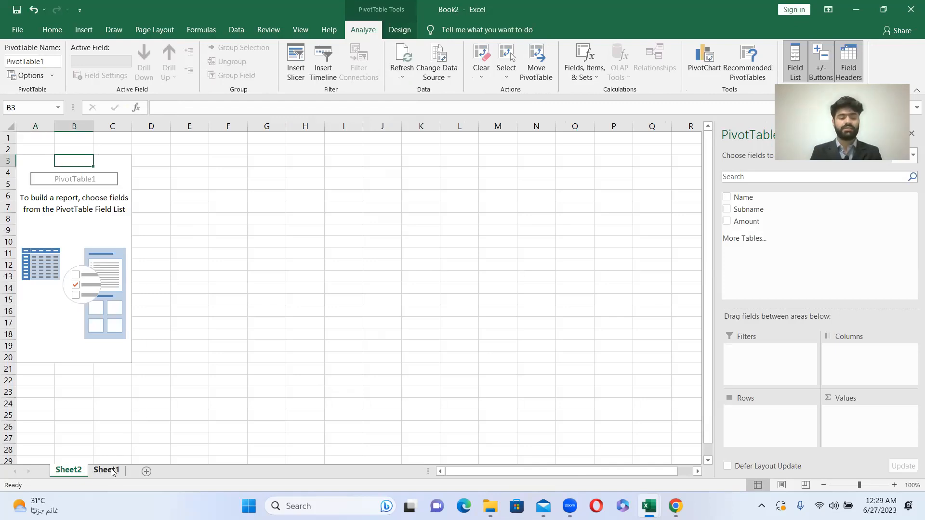
{"action": "left_click", "coordinate": [107, 470]}
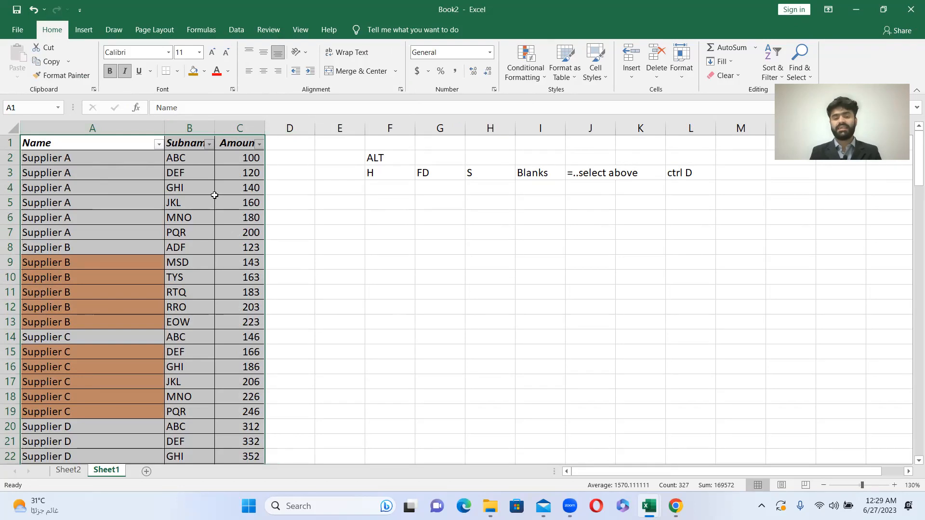
{"action": "left_click", "coordinate": [404, 255]}
{"action": "type", "text": "ALT"}
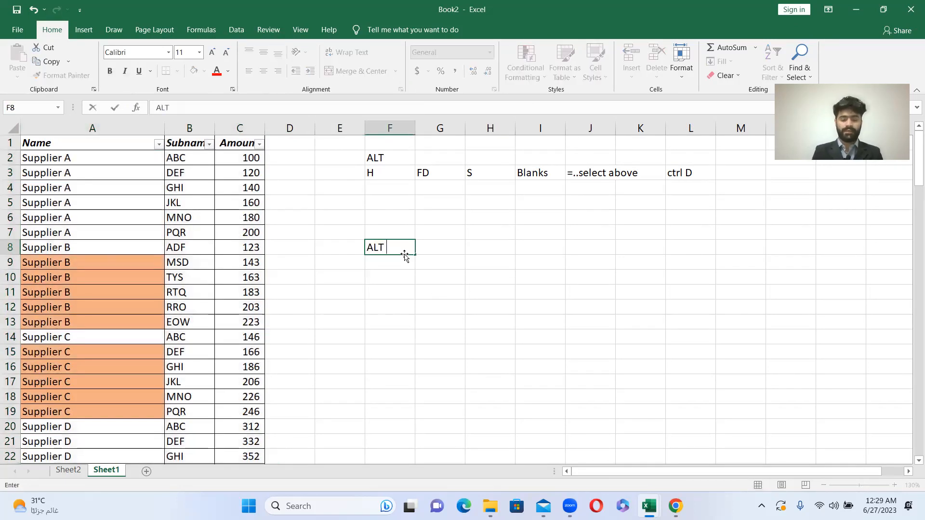
{"action": "key", "text": "Return"}
{"action": "key", "text": "Up"}
{"action": "key", "text": "Right"}
{"action": "type", "text": "N"}
{"action": "key", "text": "Return"}
{"action": "key", "text": "Up"}
{"action": "key", "text": "Right"}
{"action": "type", "text": "V"}
{"action": "key", "text": "Return"}
- Write the explanation "pivot-----summarize" in I8 beside the shortcut note
{"action": "key", "text": "Up"}
{"action": "key", "text": "Right"}
{"action": "type", "text": "pivot"}
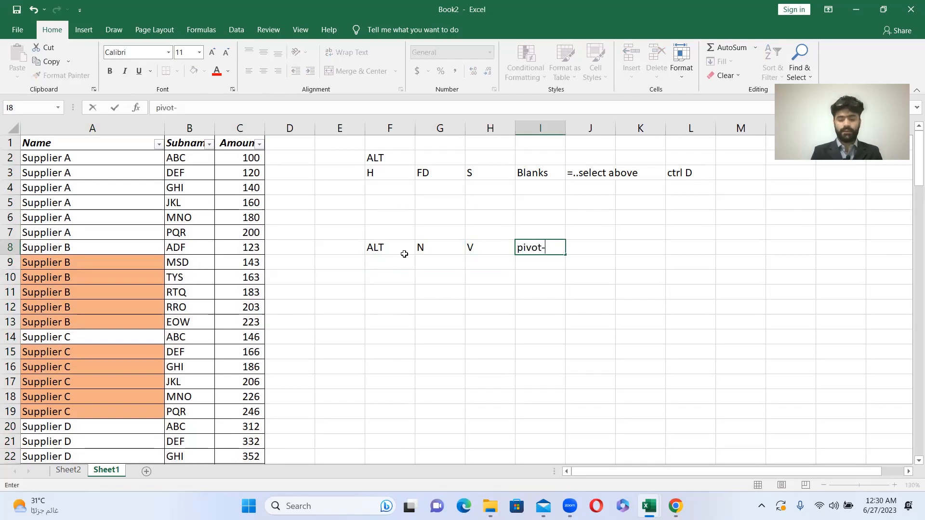
{"action": "type", "text": "-----summarize"}
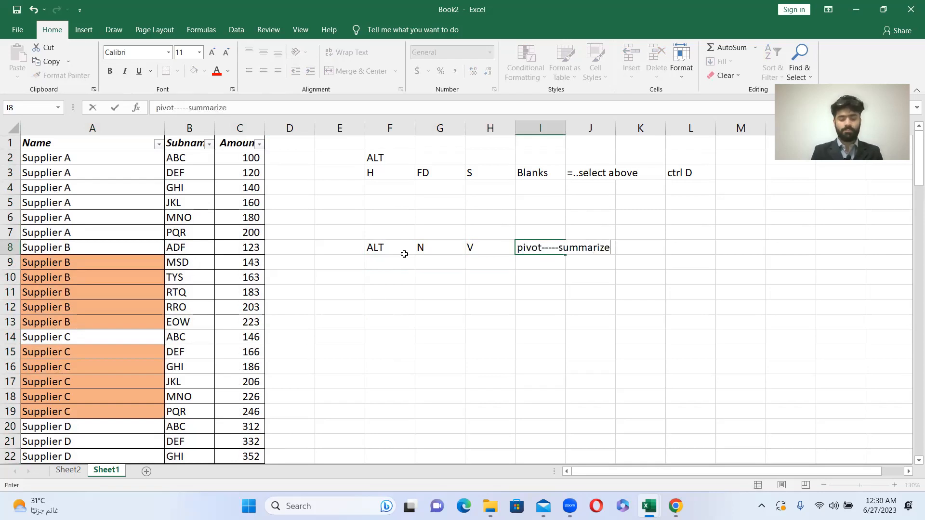
{"action": "key", "text": "Return"}
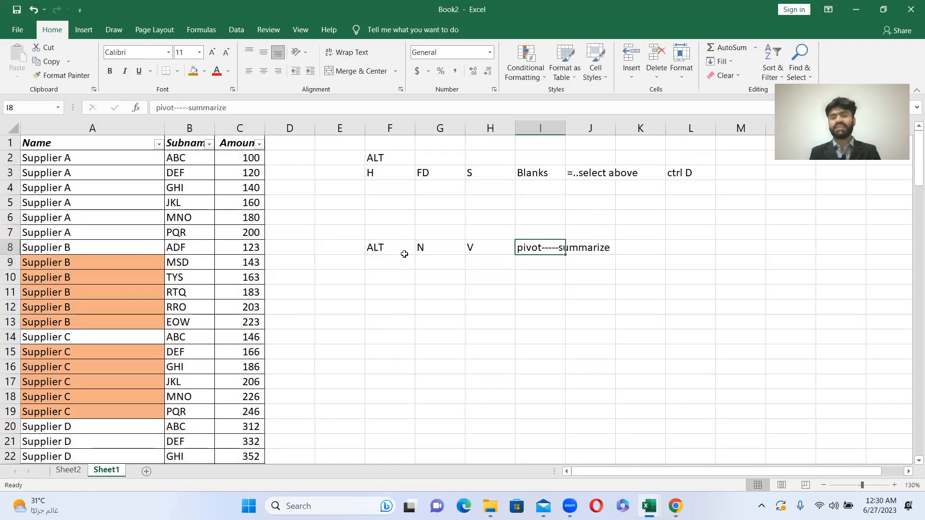
- Select the Supplier A entries in the Name column, starting from A2
{"action": "left_click", "coordinate": [111, 172]}
{"action": "key", "text": "Up"}
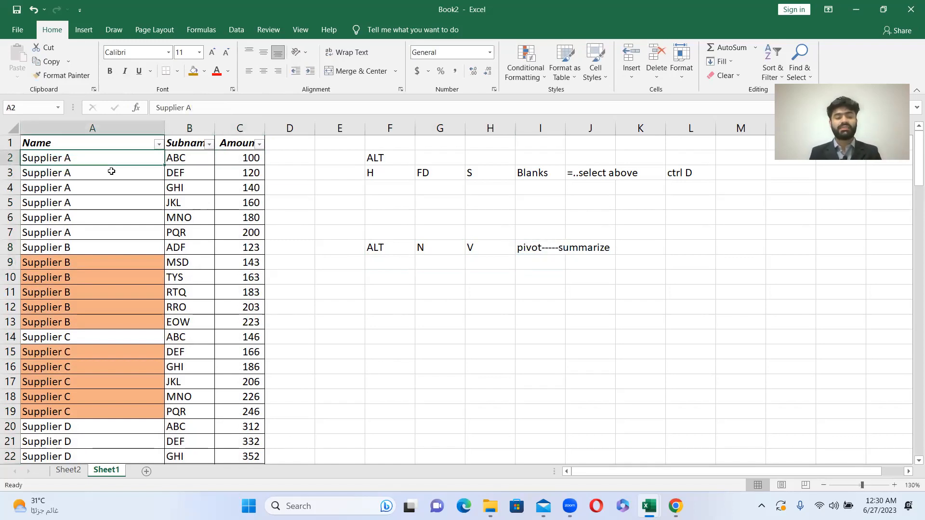
{"action": "key", "text": "shift+Down"}
{"action": "key", "text": "shift+Down"}
- Fill the Supplier A amounts in C2:C7 with dark gold, and return to A2
{"action": "key", "text": "shift+Down"}
{"action": "key", "text": "shift+Down"}
{"action": "key", "text": "shift+Down"}
{"action": "key", "text": "Right"}
{"action": "key", "text": "Right"}
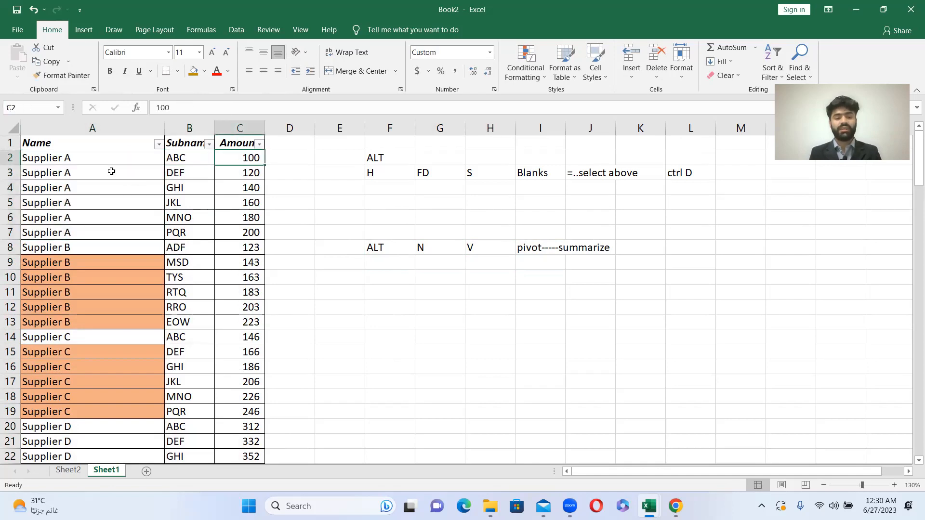
{"action": "key", "text": "shift+Down"}
{"action": "key", "text": "shift+Down"}
{"action": "key", "text": "shift+Down"}
{"action": "key", "text": "shift+Down"}
{"action": "key", "text": "shift+Down"}
{"action": "key", "text": "shift+Up"}
{"action": "key", "text": "shift+Down"}
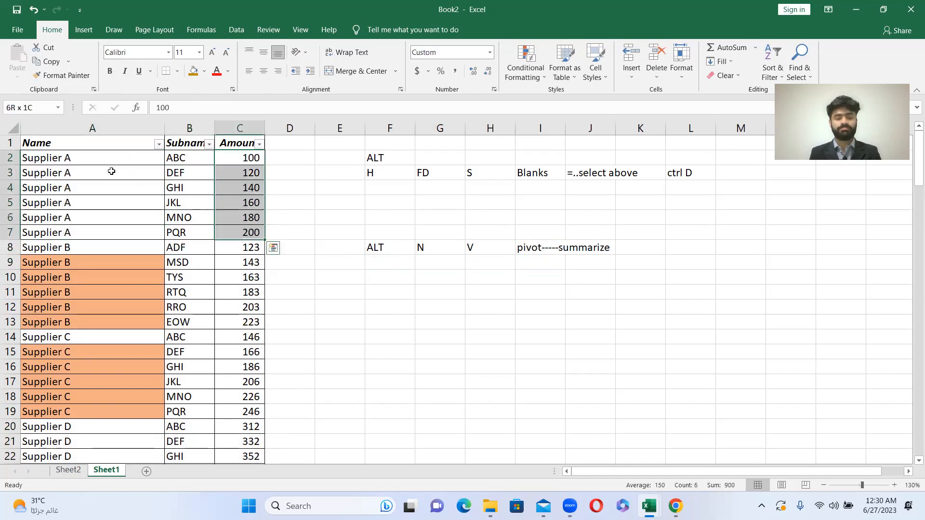
{"action": "left_click", "coordinate": [195, 72]}
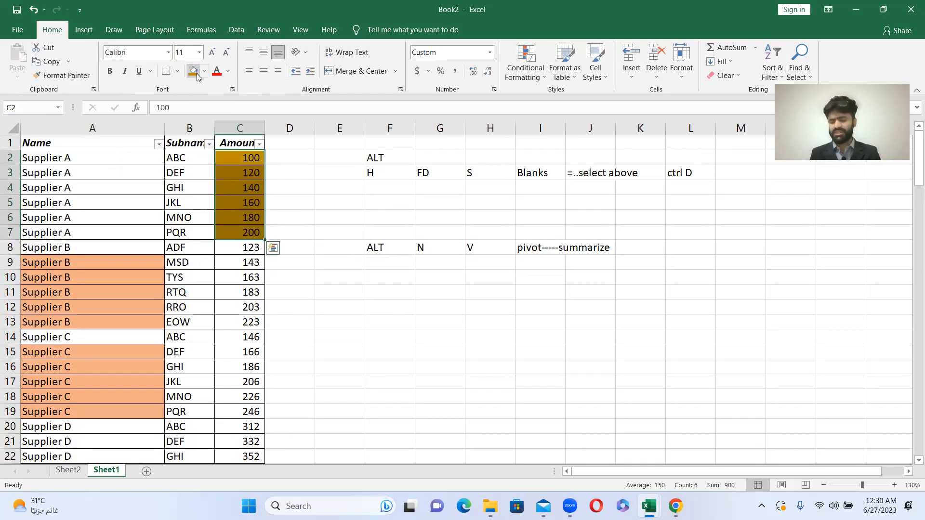
{"action": "key", "text": "Up"}
{"action": "key", "text": "Left"}
{"action": "key", "text": "Left"}
{"action": "key", "text": "Down"}
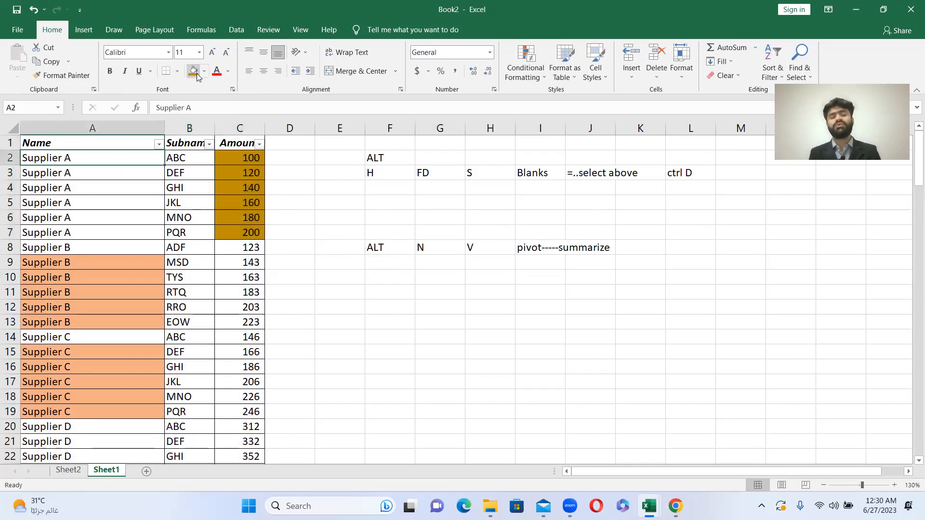
- Review the Supplier A subnames and their highlighted amounts on Sheet1
{"action": "key", "text": "Right"}
{"action": "key", "text": "Down"}
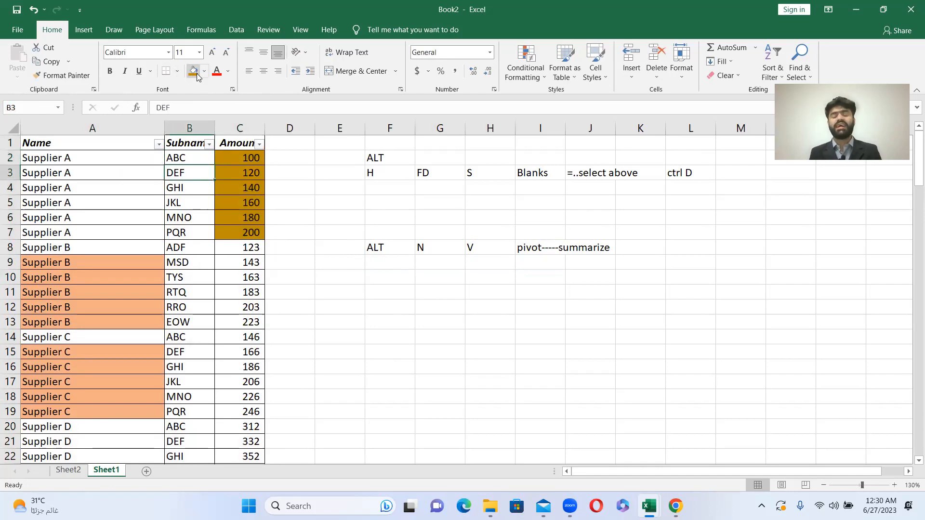
{"action": "key", "text": "Up"}
{"action": "key", "text": "Right"}
{"action": "key", "text": "shift+Left"}
{"action": "key", "text": "shift+Down"}
{"action": "key", "text": "shift+Down"}
{"action": "key", "text": "shift+Down"}
{"action": "key", "text": "shift+Down"}
{"action": "key", "text": "shift+Down"}
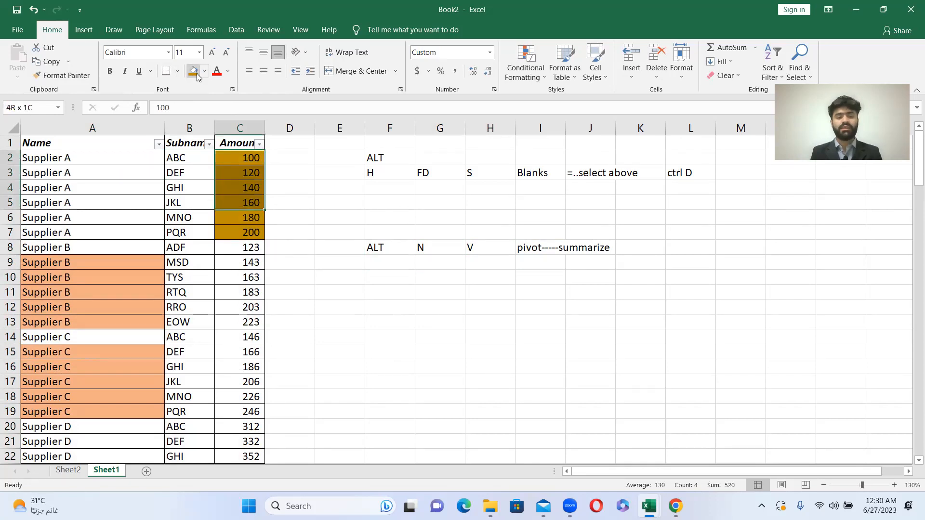
{"action": "key", "text": "shift+Left"}
{"action": "key", "text": "shift+Right"}
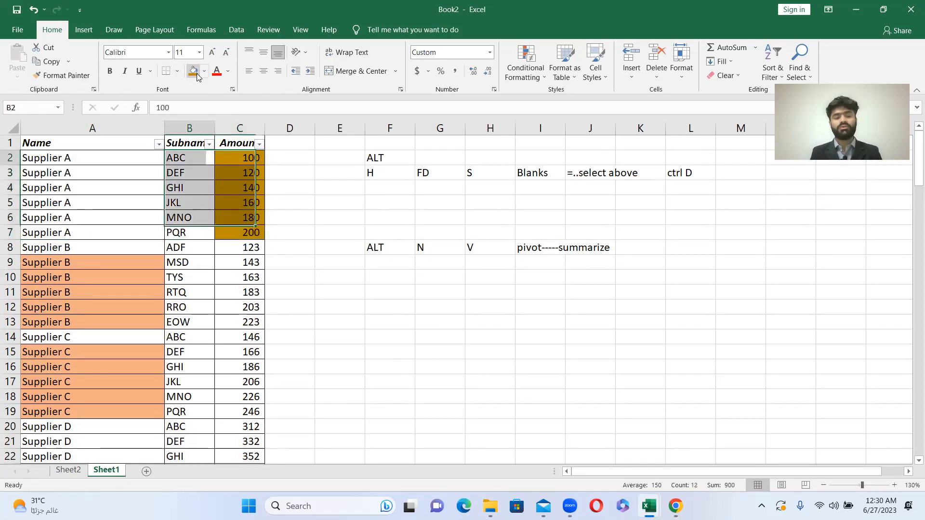
{"action": "key", "text": "Left"}
{"action": "key", "text": "Down"}
{"action": "key", "text": "Down"}
{"action": "key", "text": "Down"}
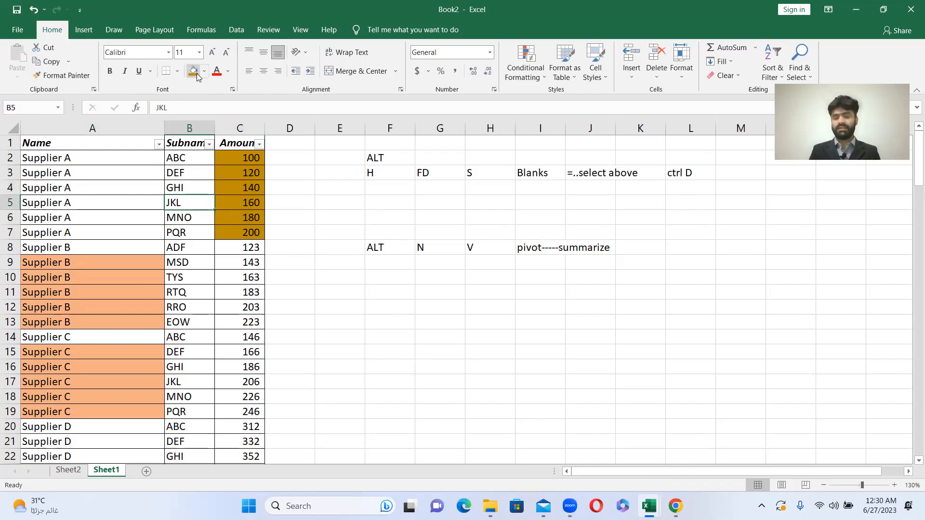
- Build the PivotTable on Sheet2 with Name as rows and the sum of Amount as values
{"action": "left_click", "coordinate": [69, 473]}
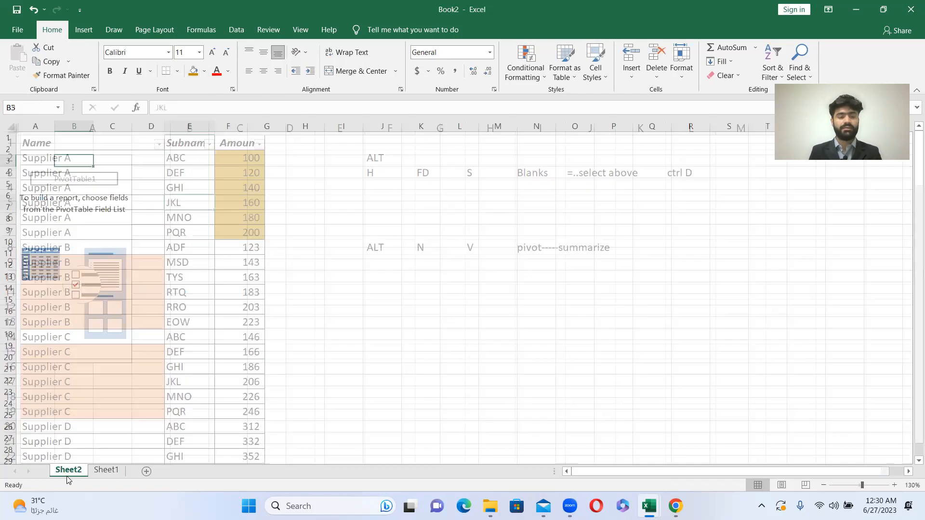
{"action": "left_click", "coordinate": [78, 231]}
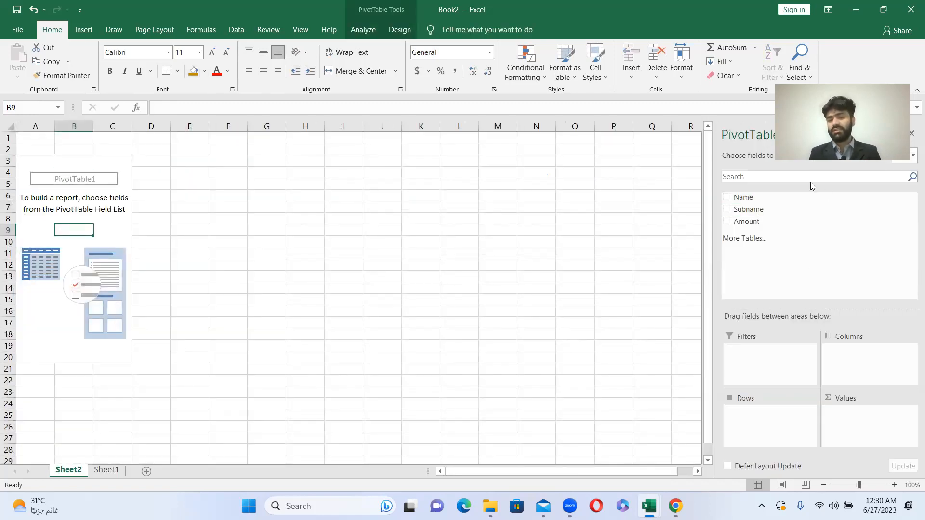
{"action": "left_click", "coordinate": [726, 197]}
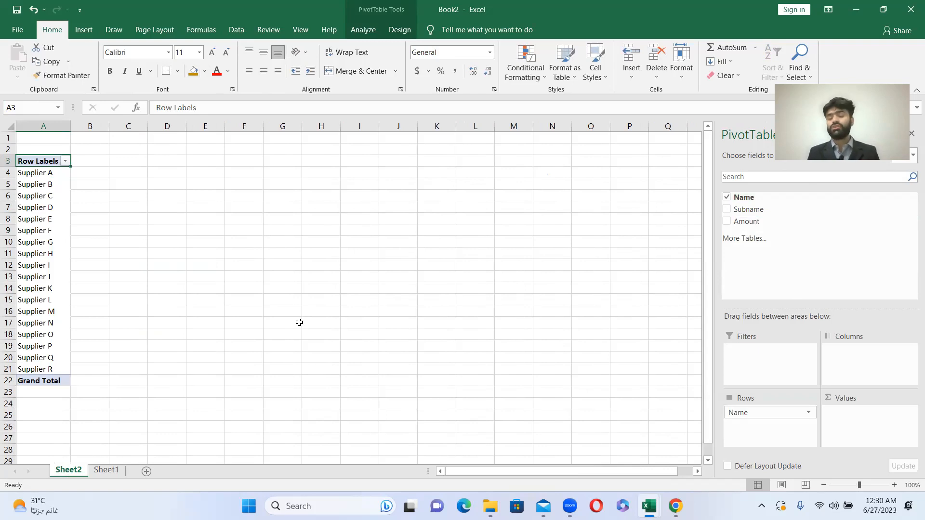
{"action": "left_click", "coordinate": [727, 223]}
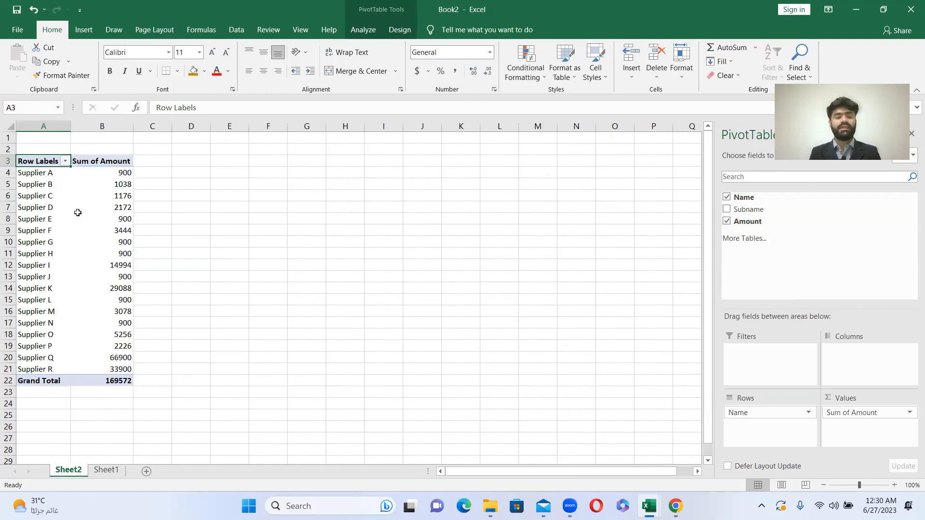
- Copy the whole PivotTable in A3:B22, including its headers and grand total
{"action": "left_click", "coordinate": [35, 171]}
{"action": "key", "text": "Up"}
{"action": "key", "text": "shift+Right"}
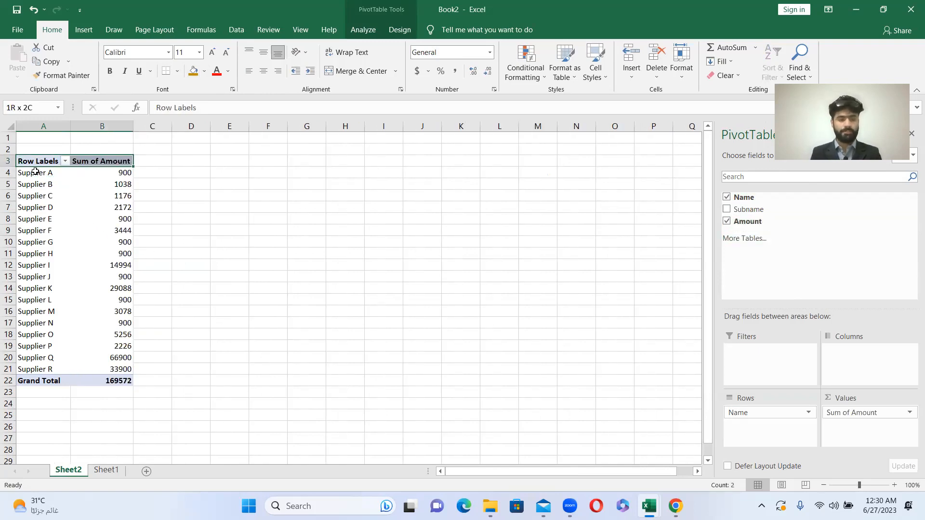
{"action": "key", "text": "shift+Down"}
{"action": "key", "text": "shift+Down"}
{"action": "key", "text": "shift+Down"}
{"action": "key", "text": "shift+Down"}
{"action": "key", "text": "shift+Down"}
{"action": "key", "text": "shift+Down"}
{"action": "key", "text": "shift+Down"}
{"action": "key", "text": "shift+Down"}
{"action": "key", "text": "shift+Down"}
{"action": "key", "text": "shift+Down"}
{"action": "key", "text": "shift+Down"}
{"action": "key", "text": "shift+Down"}
{"action": "key", "text": "shift+Down"}
{"action": "key", "text": "shift+Down"}
{"action": "key", "text": "shift+Down"}
{"action": "key", "text": "shift+Down"}
{"action": "key", "text": "shift+Down"}
{"action": "key", "text": "shift+Down"}
{"action": "key", "text": "shift+Down"}
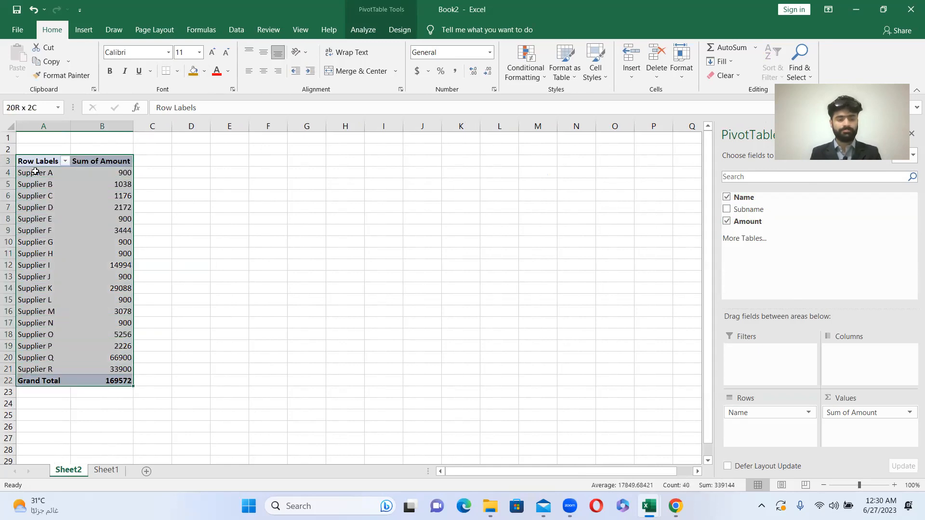
{"action": "key", "text": "ctrl+c"}
- Paste the copied summary at D3 with Paste Special, as values only
{"action": "key", "text": "Right"}
{"action": "key", "text": "Right"}
{"action": "key", "text": "Right"}
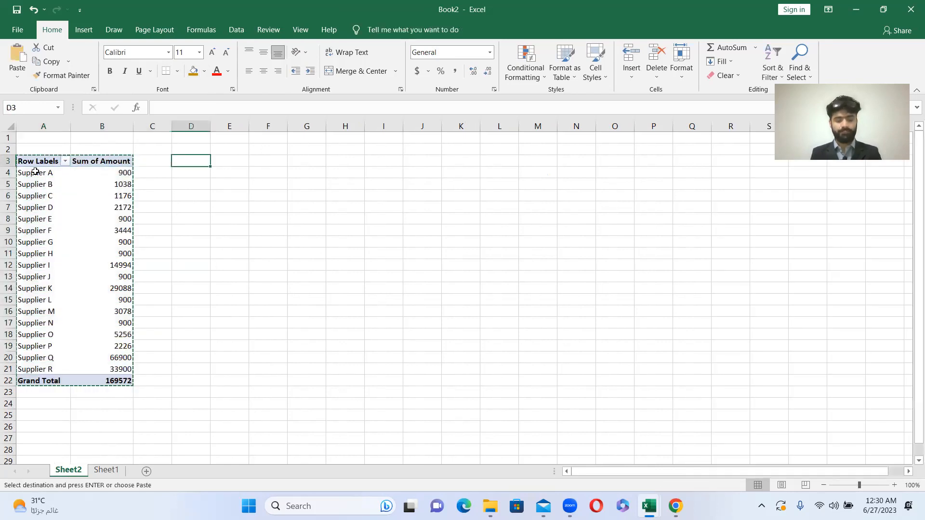
{"action": "key", "text": "alt+e"}
{"action": "key", "text": "s"}
{"action": "key", "text": "v"}
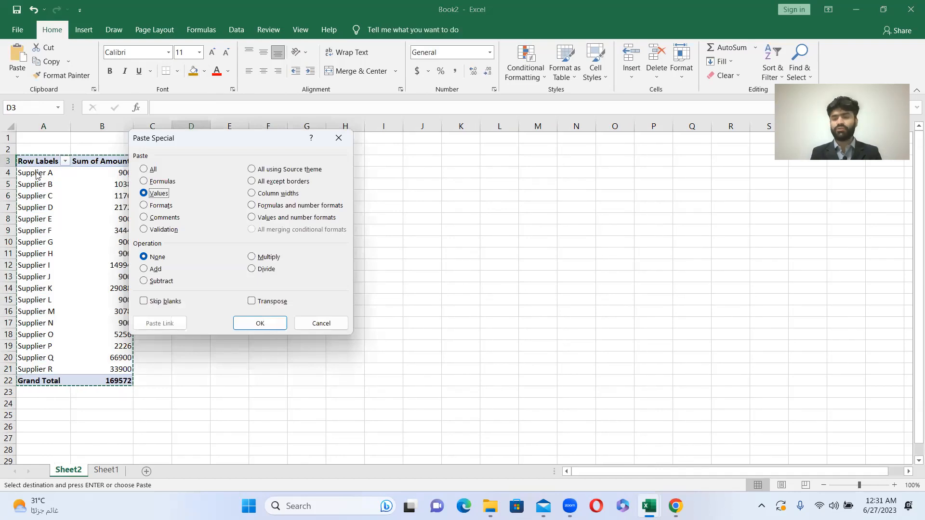
{"action": "key", "text": "Return"}
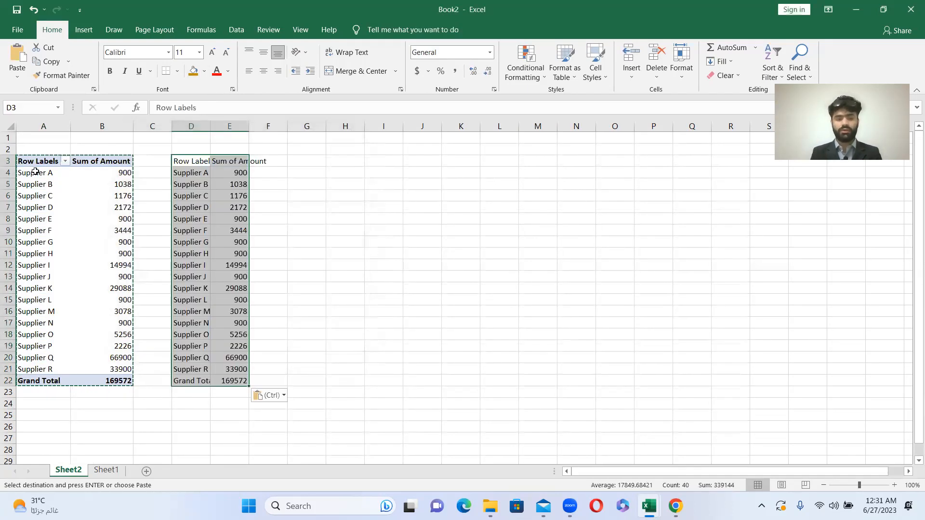
- Start a note of the paste-values shortcut above the pasted summary: ALT in E2 and E in F2
{"action": "key", "text": "Up"}
{"action": "key", "text": "Right"}
{"action": "type", "text": "ALT"}
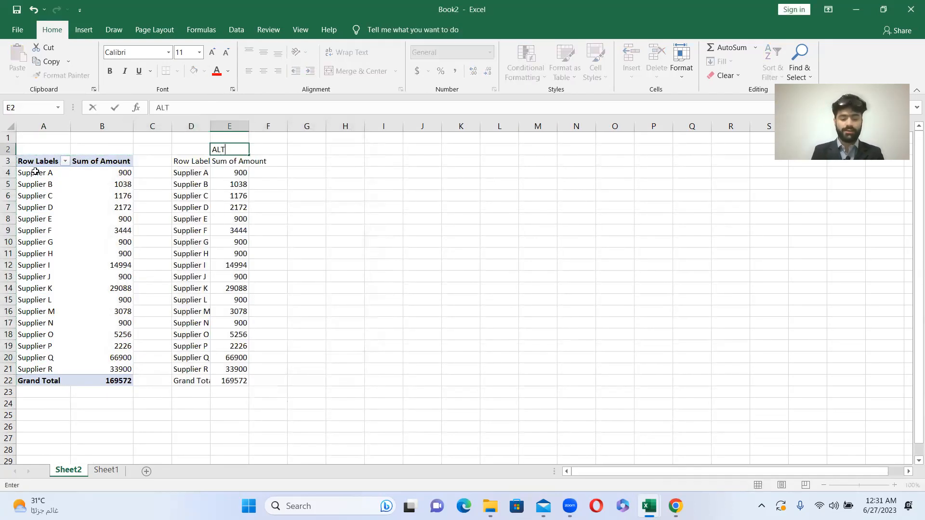
{"action": "key", "text": "Return"}
{"action": "key", "text": "Up"}
{"action": "key", "text": "Right"}
{"action": "type", "text": "E"}
{"action": "key", "text": "Return"}
- Complete the paste-values shortcut note with S in G2 and V in H2
{"action": "key", "text": "Up"}
{"action": "key", "text": "Right"}
{"action": "type", "text": "S"}
{"action": "key", "text": "Return"}
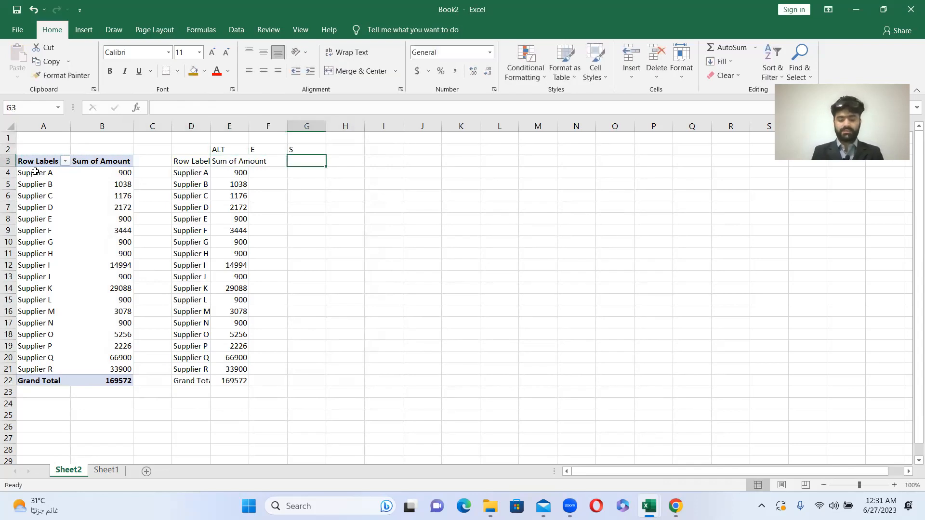
{"action": "key", "text": "Up"}
{"action": "key", "text": "Right"}
{"action": "type", "text": "V"}
{"action": "key", "text": "Return"}
- Widen columns D and E so the pasted supplier labels and amounts fit
{"action": "key", "text": "Left"}
{"action": "key", "text": "Left"}
{"action": "key", "text": "Left"}
{"action": "key", "text": "Left"}
{"action": "key", "text": "Down"}
{"action": "left_click_drag", "start_coordinate": [211, 127], "coordinate": [322, 127]}
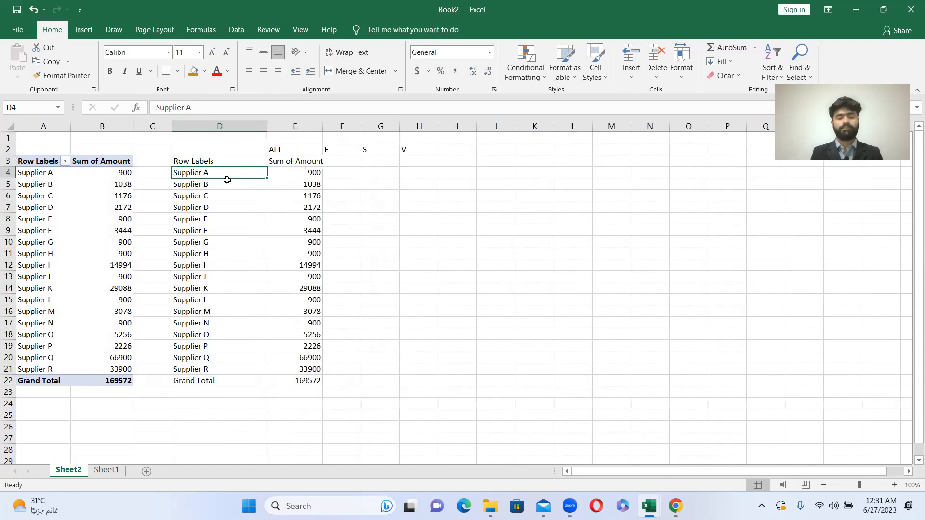
- Review the Supplier A total and the amounts beneath it in the pasted summary
{"action": "key", "text": "Right"}
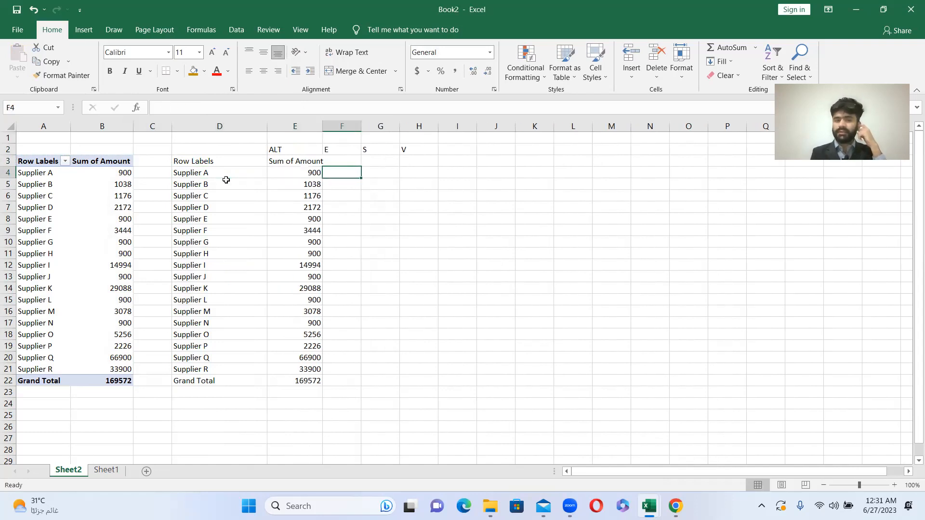
{"action": "key", "text": "Left"}
{"action": "key", "text": "shift+Right"}
{"action": "key", "text": "Down"}
{"action": "key", "text": "Up"}
{"action": "key", "text": "Right"}
{"action": "key", "text": "shift+Page_Down"}
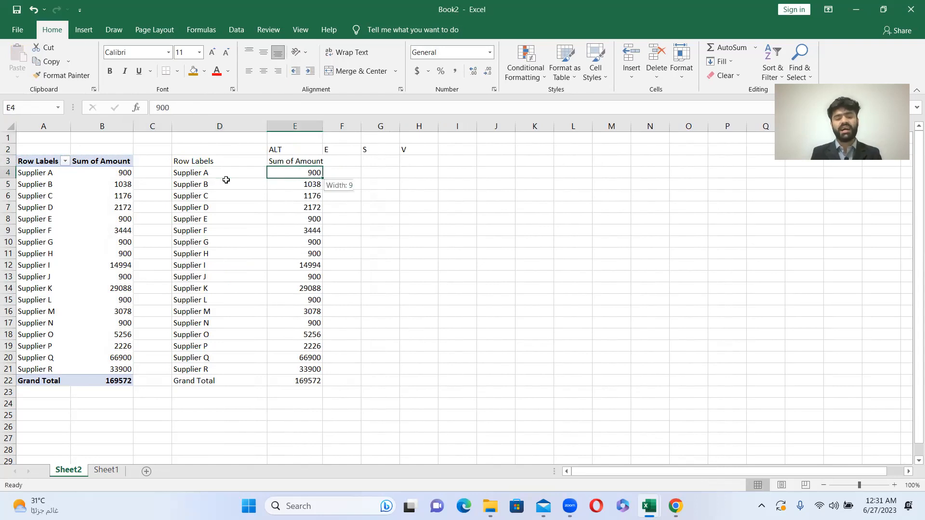
{"action": "key", "text": "shift+Up"}
{"action": "key", "text": "Up"}
{"action": "key", "text": "Down"}
{"action": "key", "text": "Down"}
{"action": "key", "text": "Down"}
{"action": "key", "text": "Down"}
{"action": "key", "text": "Down"}
{"action": "key", "text": "Down"}
{"action": "key", "text": "Down"}
{"action": "key", "text": "Down"}
{"action": "key", "text": "Down"}
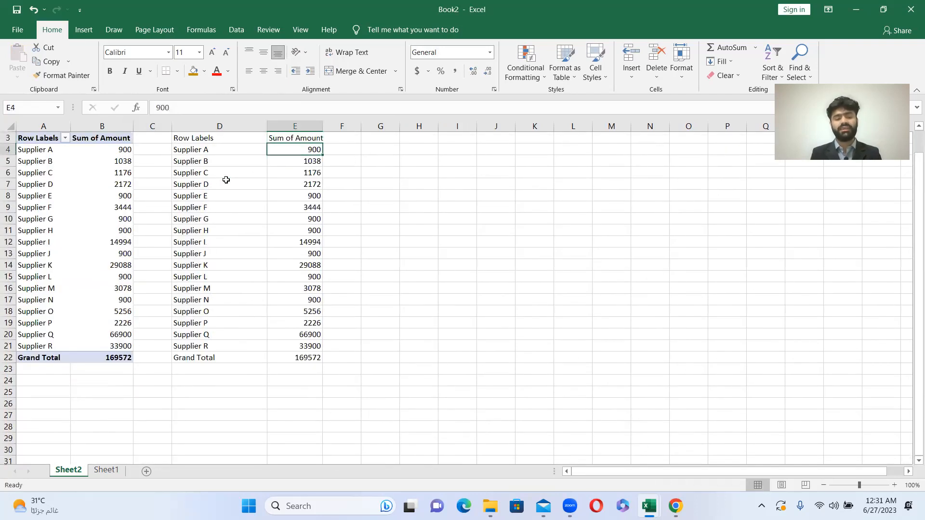
{"action": "key", "text": "Left"}
{"action": "key", "text": "Left"}
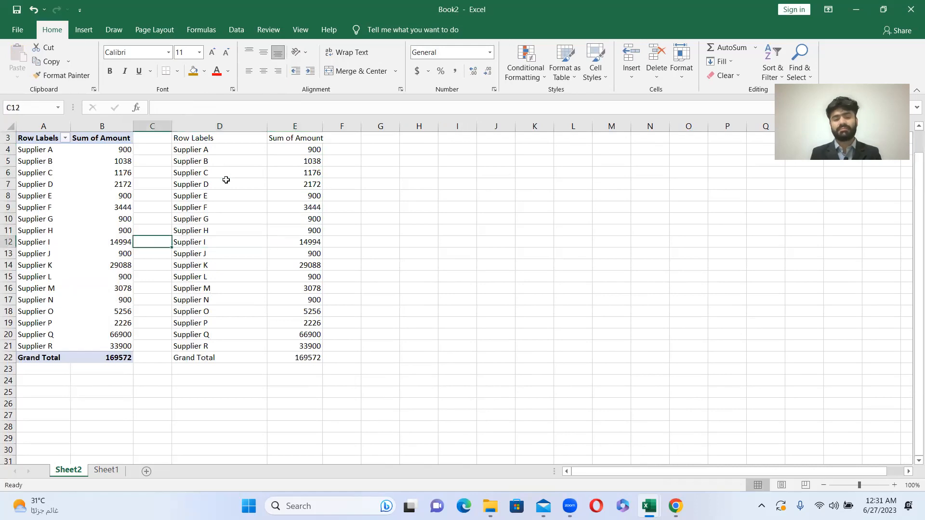
- Examine the Supplier J and Supplier M totals in the pasted summary, and return to its header in D3
{"action": "key", "text": "Down"}
{"action": "key", "text": "Right"}
{"action": "key", "text": "shift+Right"}
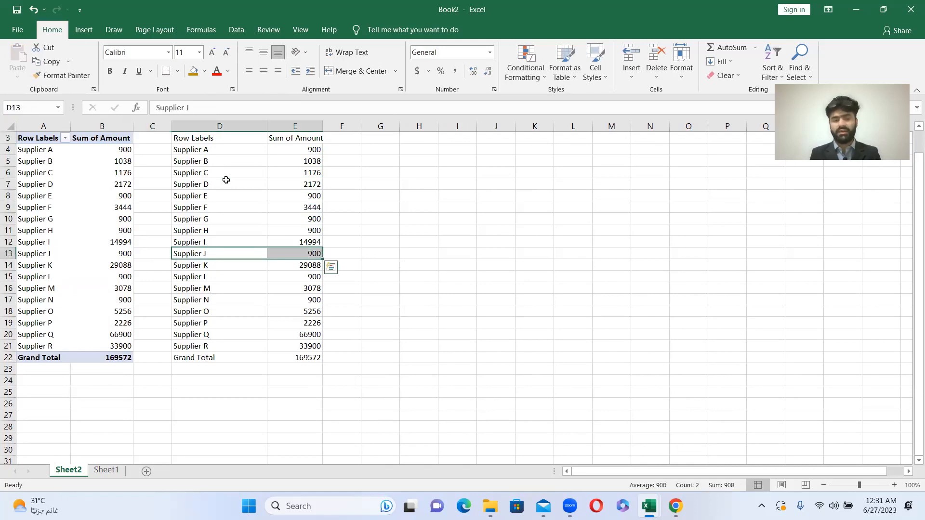
{"action": "key", "text": "Down"}
{"action": "key", "text": "Down"}
{"action": "key", "text": "Down"}
{"action": "key", "text": "shift+Right"}
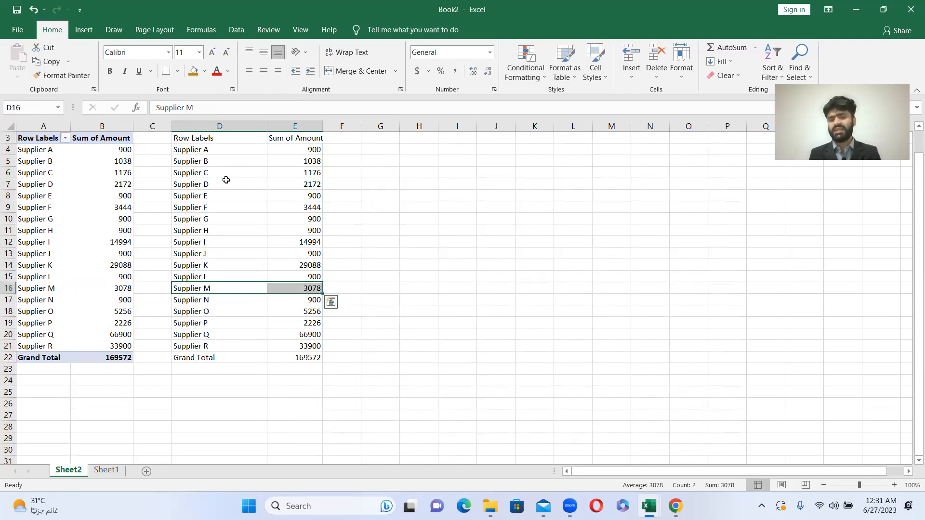
{"action": "key", "text": "shift+Left"}
{"action": "key", "text": "Right"}
{"action": "key", "text": "Left"}
{"action": "key", "text": "Left"}
{"action": "key", "text": "Right"}
{"action": "key", "text": "Left"}
{"action": "key", "text": "Up"}
{"action": "key", "text": "Up"}
{"action": "key", "text": "Up"}
{"action": "key", "text": "Up"}
{"action": "key", "text": "ctrl+Up"}
{"action": "key", "text": "ctrl+Up"}
{"action": "key", "text": "Down"}
{"action": "key", "text": "Down"}
- Check the source data on Sheet1 and return to the summary on Sheet2
{"action": "key", "text": "alt+Tab"}
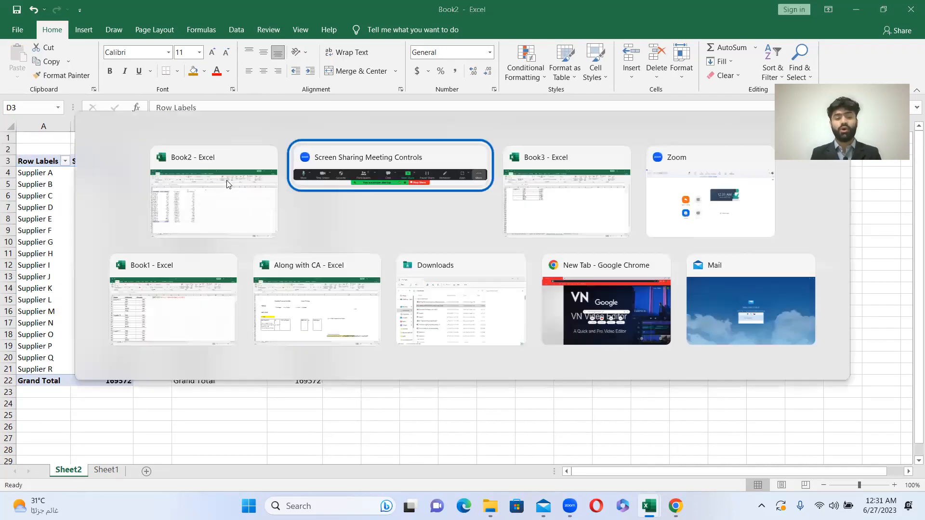
{"action": "left_click", "coordinate": [111, 471]}
{"action": "left_click", "coordinate": [155, 192]}
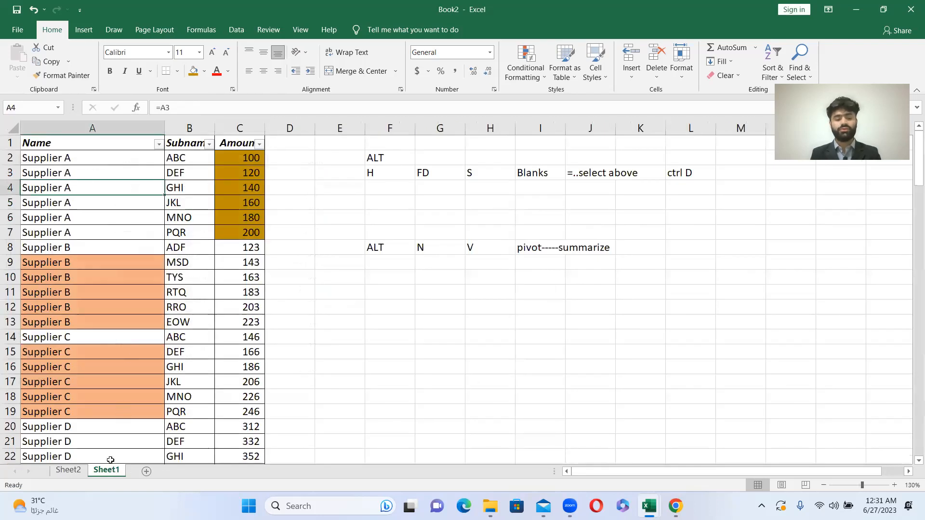
{"action": "left_click", "coordinate": [67, 470]}
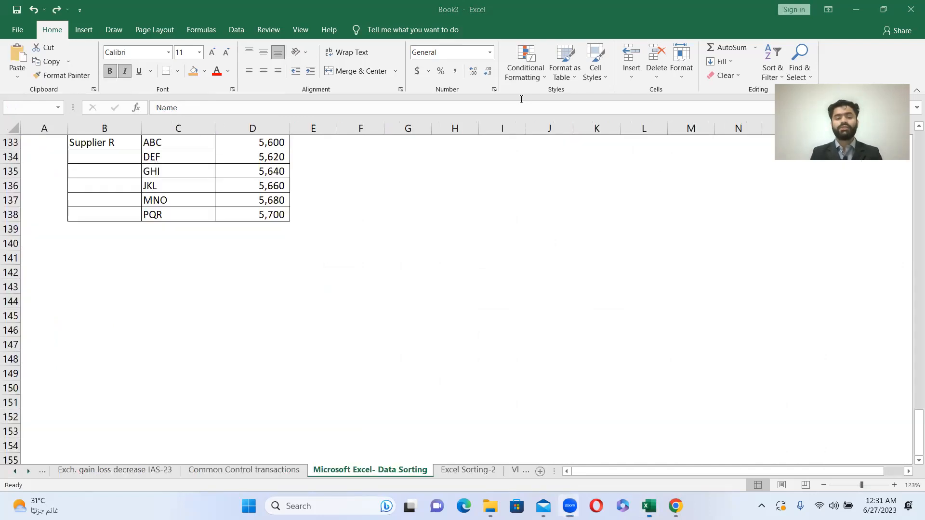
- Switch to the Book3 workbook and go to A1 of the "Microsoft Excel- Data Sorting" sheet
{"action": "key", "text": "ctrl+a"}
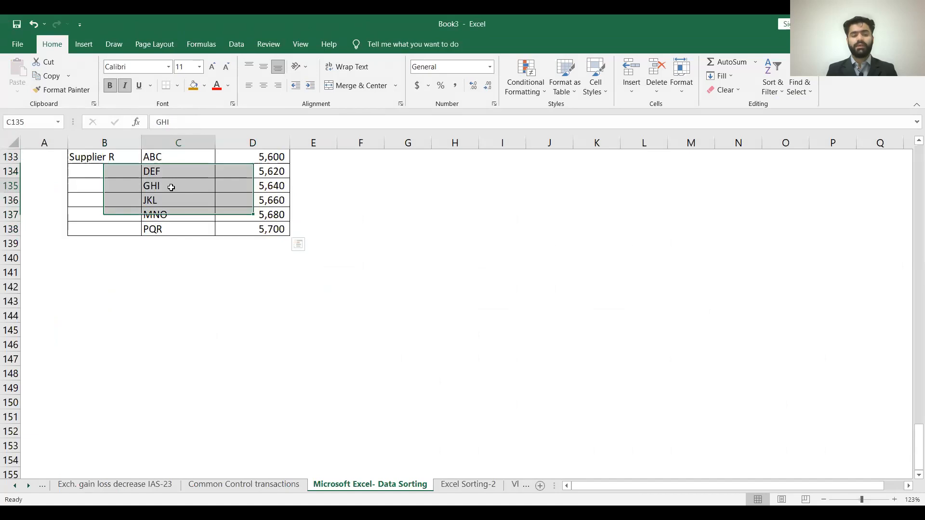
{"action": "left_click", "coordinate": [171, 172]}
{"action": "key", "text": "Up"}
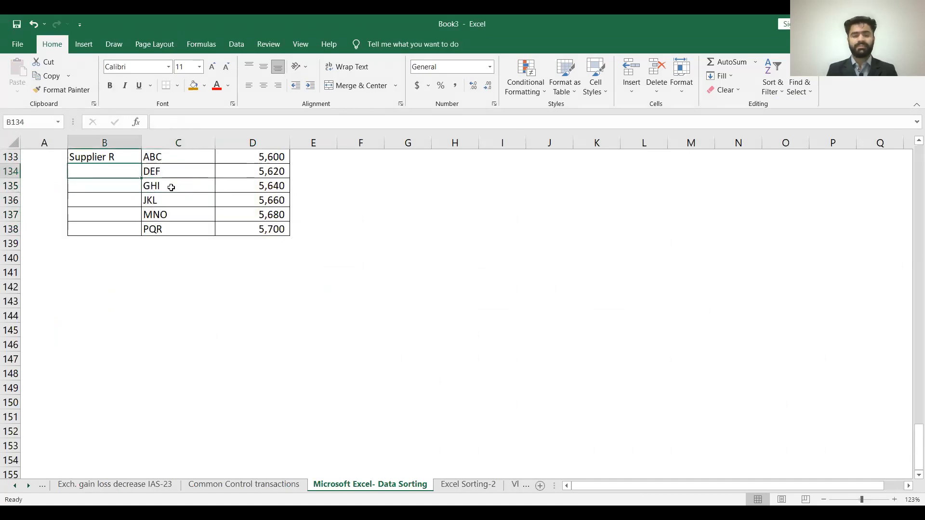
{"action": "left_click", "coordinate": [25, 177]}
{"action": "key", "text": "Up"}
{"action": "key", "text": "Up"}
{"action": "key", "text": "Up"}
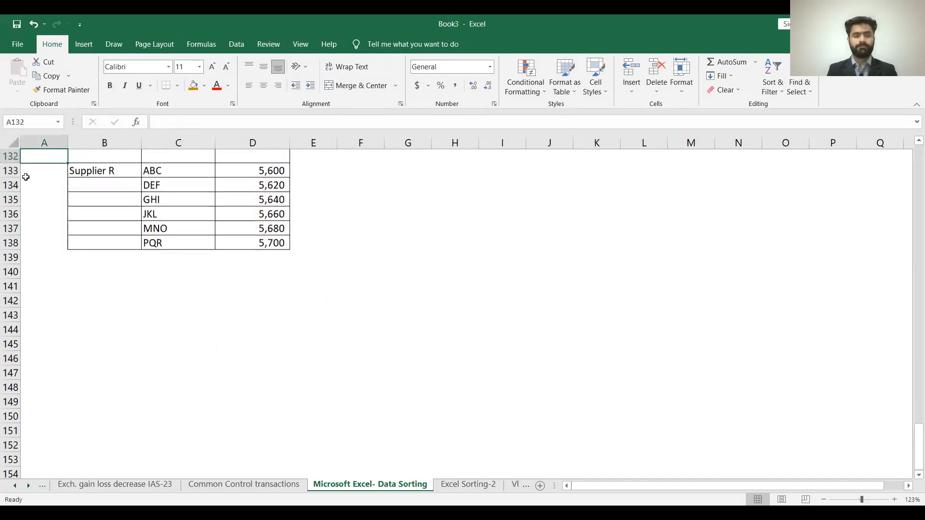
{"action": "key", "text": "Up"}
{"action": "key", "text": "Up"}
{"action": "key", "text": "Up"}
{"action": "key", "text": "Up"}
{"action": "key", "text": "Up"}
{"action": "key", "text": "Up"}
{"action": "key", "text": "Up"}
{"action": "key", "text": "Up"}
{"action": "key", "text": "Up"}
{"action": "key", "text": "Up"}
{"action": "key", "text": "Up"}
{"action": "key", "text": "Up"}
{"action": "key", "text": "Up"}
{"action": "key", "text": "Up"}
{"action": "key", "text": "Up"}
{"action": "key", "text": "Up"}
{"action": "key", "text": "Up"}
{"action": "key", "text": "Up"}
{"action": "key", "text": "Up"}
{"action": "key", "text": "Up"}
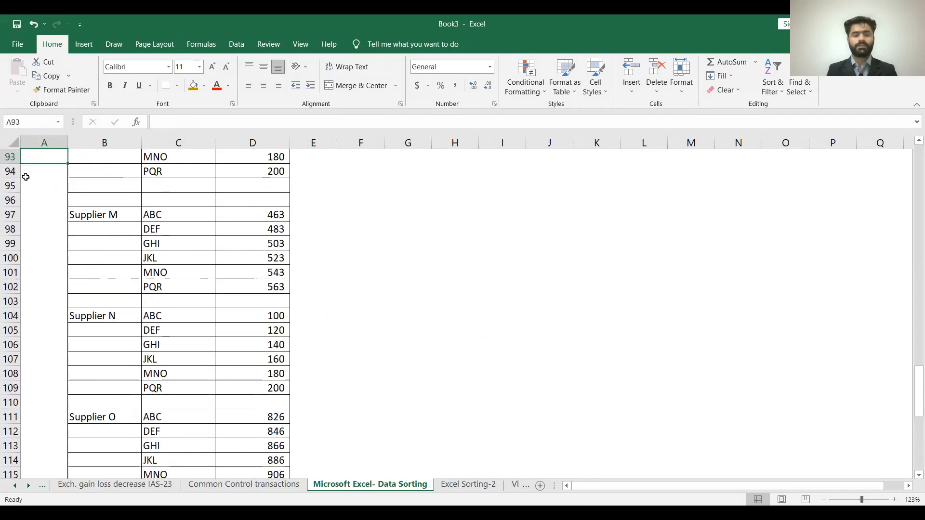
{"action": "key", "text": "Up"}
{"action": "key", "text": "Up"}
{"action": "key", "text": "Up"}
{"action": "key", "text": "Up"}
{"action": "key", "text": "Up"}
{"action": "key", "text": "Up"}
{"action": "key", "text": "Up"}
{"action": "key", "text": "Up"}
{"action": "key", "text": "Up"}
{"action": "key", "text": "Up"}
{"action": "key", "text": "Up"}
{"action": "key", "text": "Up"}
{"action": "key", "text": "Up"}
{"action": "key", "text": "Up"}
{"action": "key", "text": "Up"}
{"action": "key", "text": "Up"}
{"action": "key", "text": "Up"}
{"action": "key", "text": "Up"}
{"action": "key", "text": "Up"}
{"action": "key", "text": "Up"}
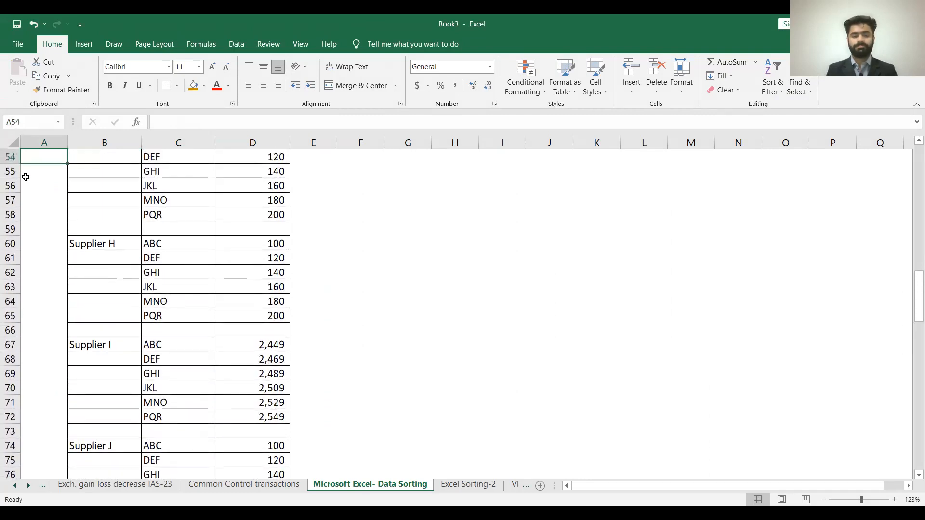
{"action": "key", "text": "Up"}
{"action": "key", "text": "Up"}
{"action": "key", "text": "Up"}
{"action": "key", "text": "Up"}
{"action": "key", "text": "Up"}
{"action": "key", "text": "Up"}
{"action": "key", "text": "Up"}
{"action": "key", "text": "Up"}
{"action": "key", "text": "Up"}
{"action": "key", "text": "Up"}
{"action": "key", "text": "Up"}
{"action": "key", "text": "Up"}
{"action": "key", "text": "Up"}
{"action": "key", "text": "Up"}
{"action": "key", "text": "Up"}
{"action": "key", "text": "Up"}
{"action": "key", "text": "Up"}
{"action": "key", "text": "Up"}
{"action": "key", "text": "Up"}
{"action": "key", "text": "Up"}
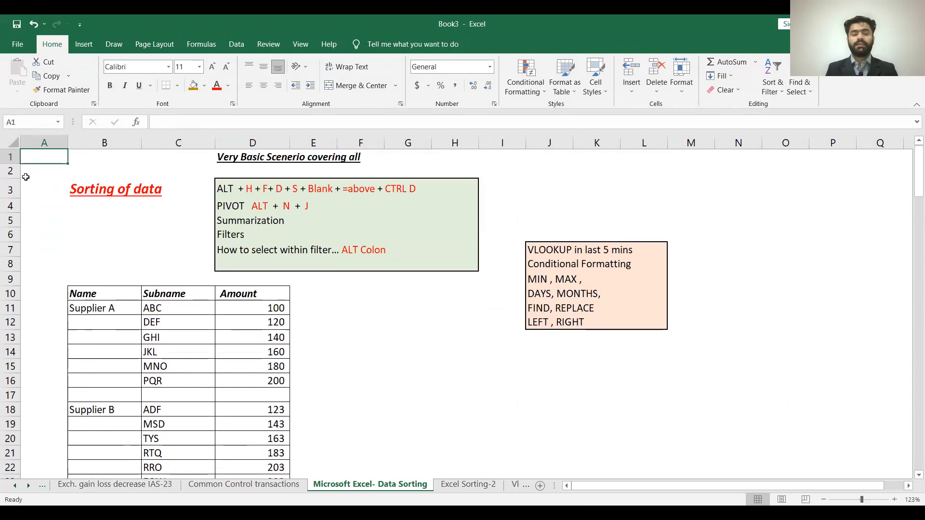
- Review the technique notes above the supplier table, from the fill-blanks shortcut in D3 to Summarization in D5
{"action": "left_click", "coordinate": [109, 289]}
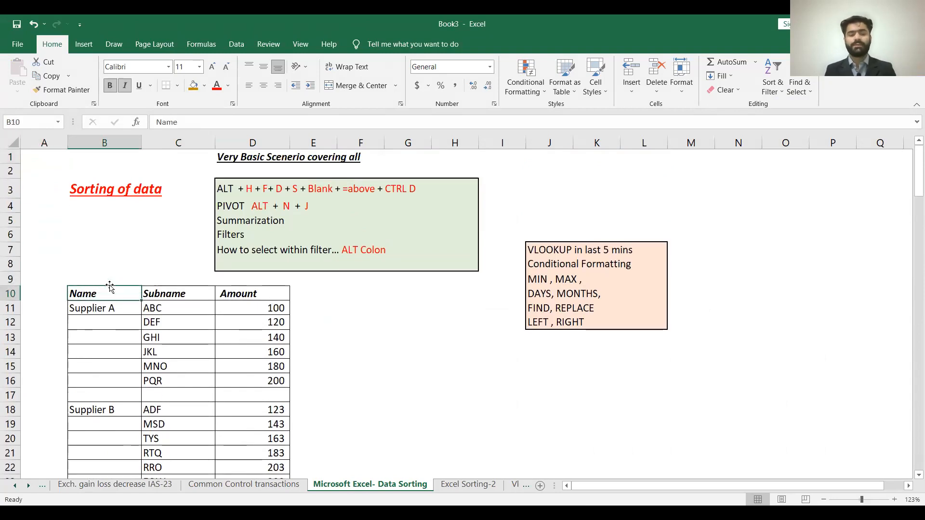
{"action": "key", "text": "Right"}
{"action": "key", "text": "Up"}
{"action": "key", "text": "Up"}
{"action": "key", "text": "Up"}
{"action": "key", "text": "Up"}
{"action": "key", "text": "Up"}
{"action": "key", "text": "Up"}
{"action": "key", "text": "Up"}
{"action": "key", "text": "Up"}
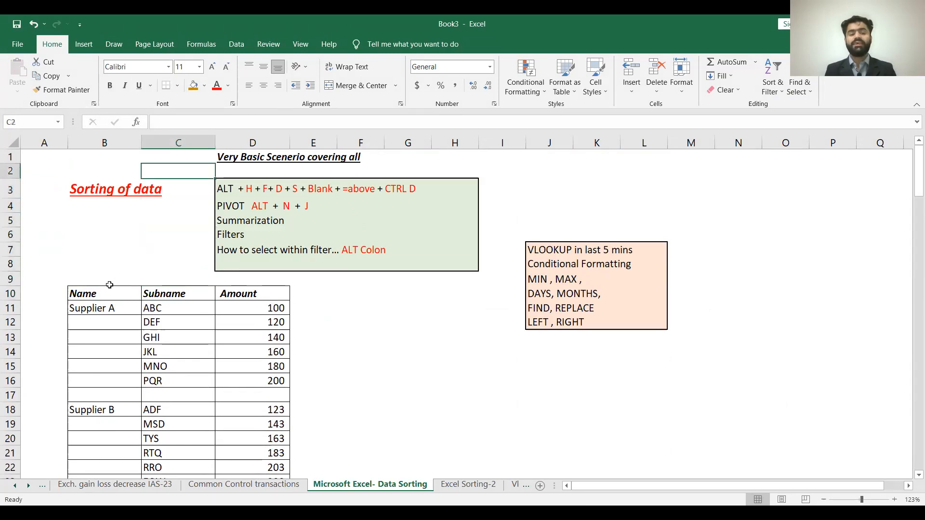
{"action": "key", "text": "Right"}
{"action": "key", "text": "Down"}
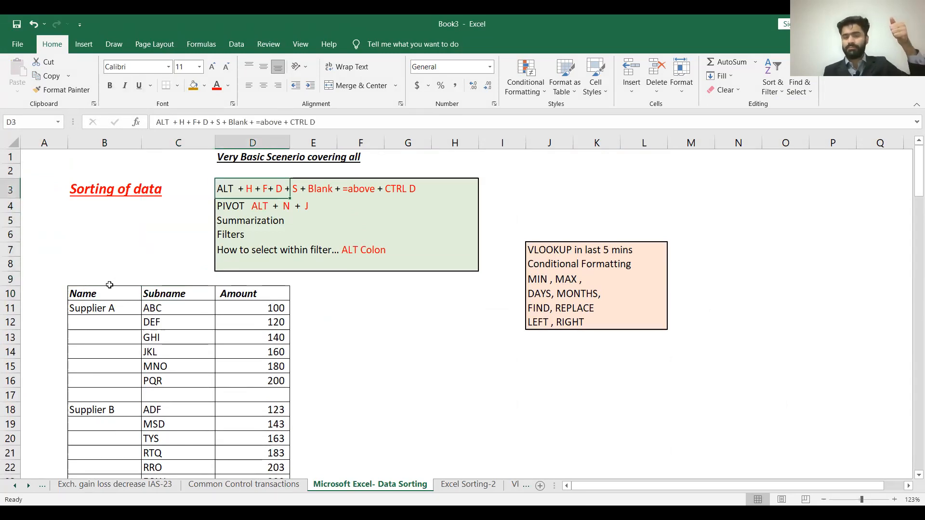
{"action": "key", "text": "Down"}
- Review the remaining notes on filters and selecting within a filter in D6:D7, and go to A10 beside the supplier table
{"action": "key", "text": "Down"}
{"action": "key", "text": "Down"}
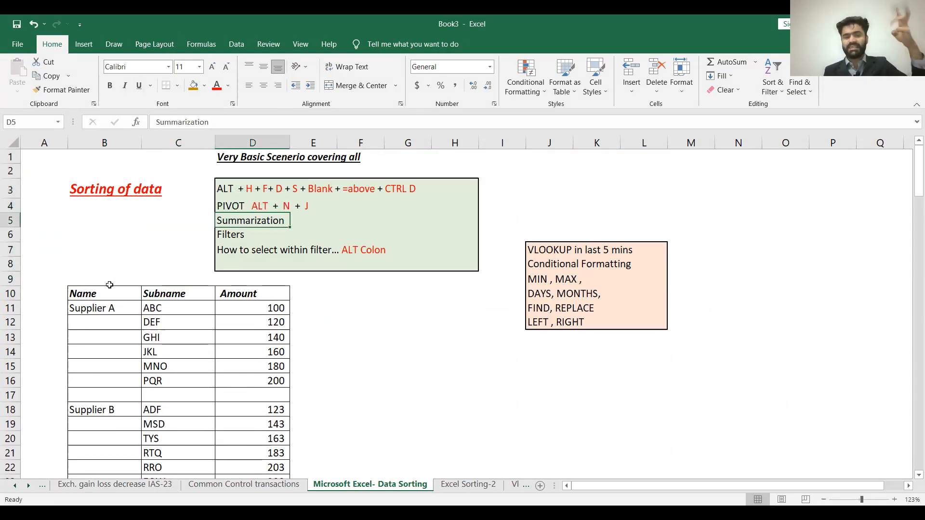
{"action": "key", "text": "Down"}
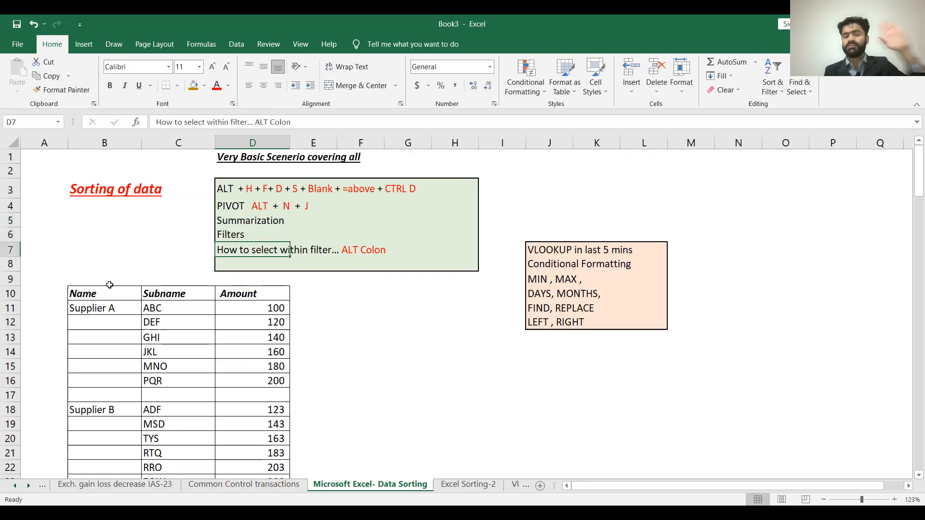
{"action": "key", "text": "Down"}
{"action": "key", "text": "Down"}
{"action": "key", "text": "Down"}
{"action": "key", "text": "Down"}
{"action": "key", "text": "Left"}
{"action": "key", "text": "Left"}
{"action": "key", "text": "Left"}
{"action": "key", "text": "Up"}
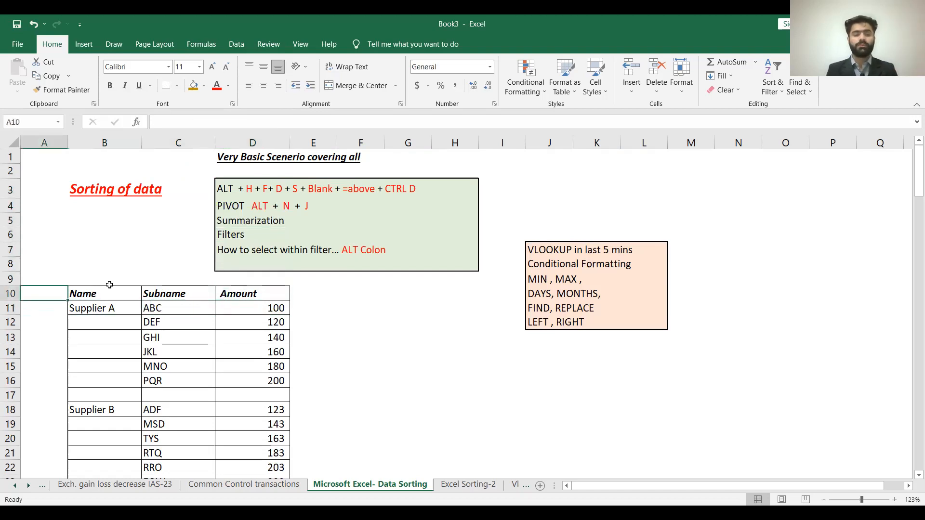
- Copy the whole supplier table B10:D138, from the Name, Subname and Amount headers to the last Supplier R row
{"action": "key", "text": "Right"}
{"action": "key", "text": "shift+Right"}
{"action": "key", "text": "shift+Right"}
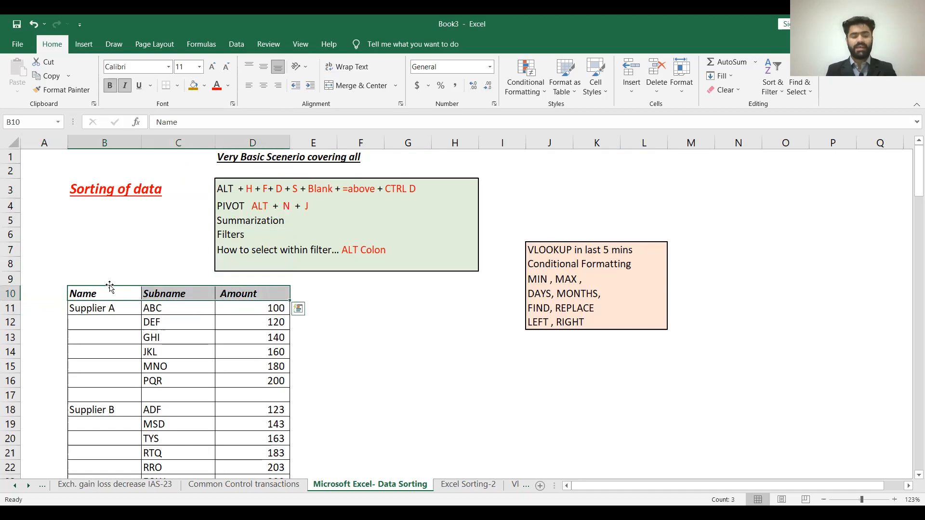
{"action": "key", "text": "shift+Page_Down"}
{"action": "key", "text": "shift+Page_Down"}
{"action": "key", "text": "shift+Page_Down"}
{"action": "key", "text": "shift+Page_Down"}
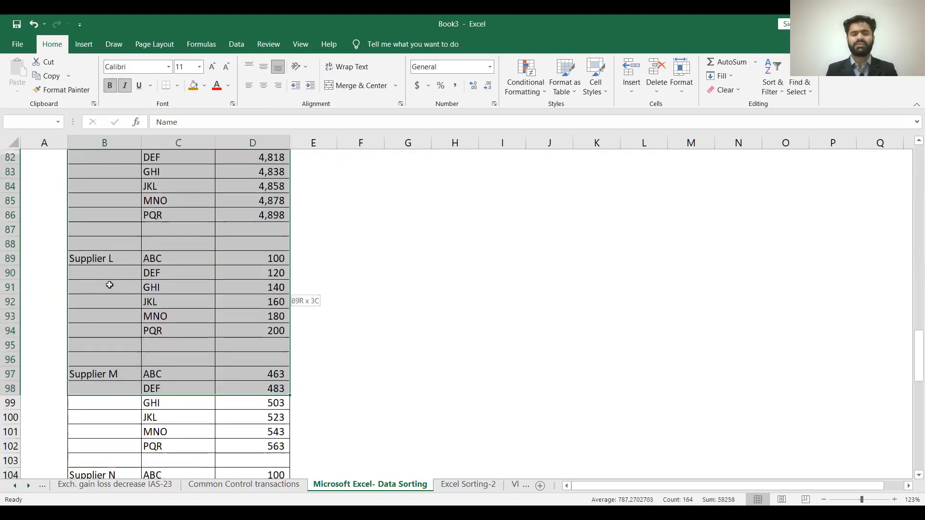
{"action": "key", "text": "shift+Page_Down"}
{"action": "key", "text": "shift+Page_Down"}
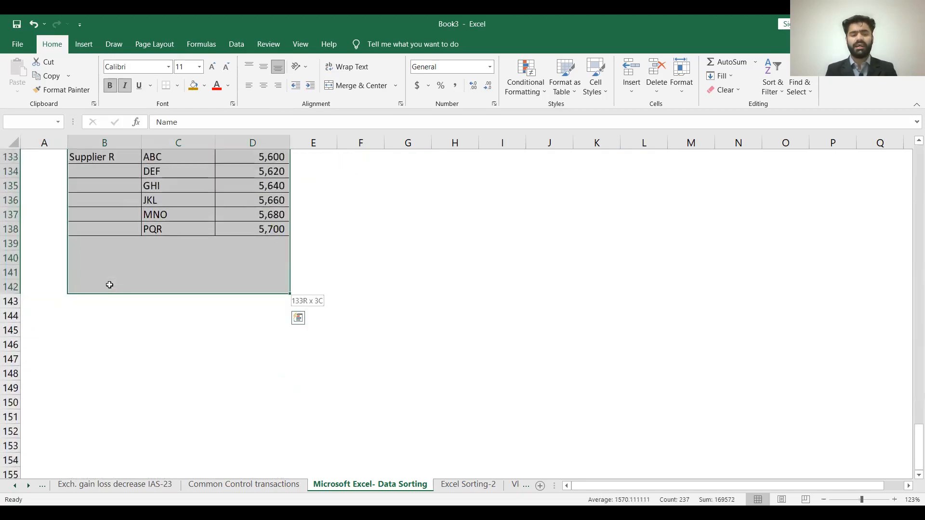
{"action": "key", "text": "shift+Up"}
{"action": "key", "text": "shift+Up"}
{"action": "key", "text": "shift+Up"}
{"action": "key", "text": "shift+Up"}
{"action": "key", "text": "ctrl+c"}
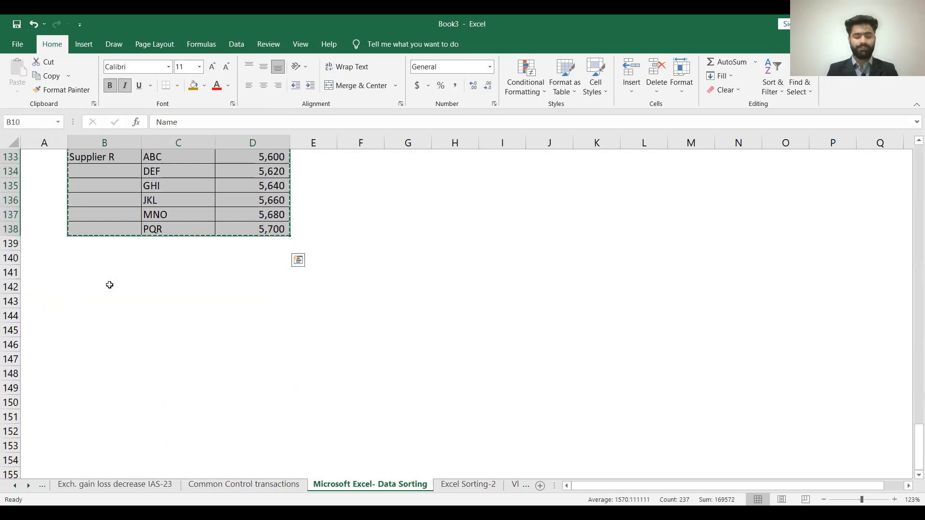
- Create a new blank workbook for the copied supplier table
{"action": "key", "text": "ctrl+n"}
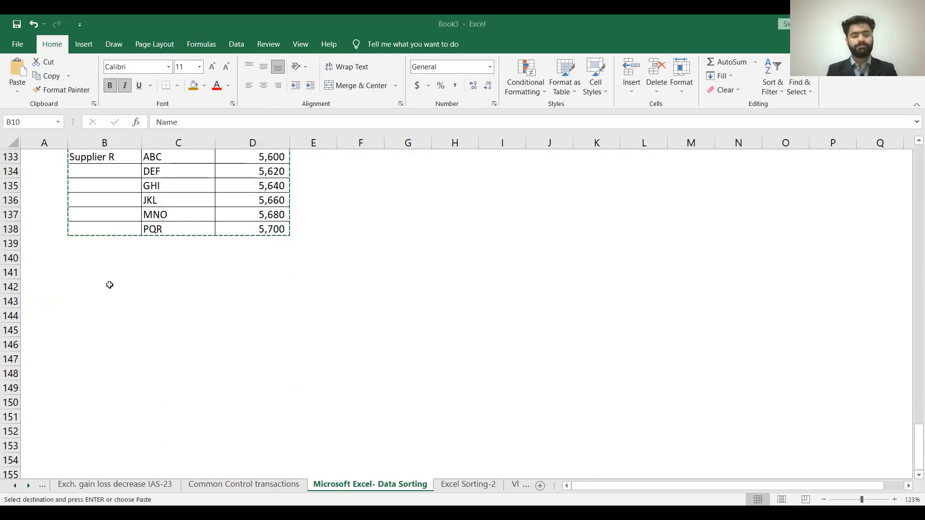
{"action": "left_click", "coordinate": [45, 143]}
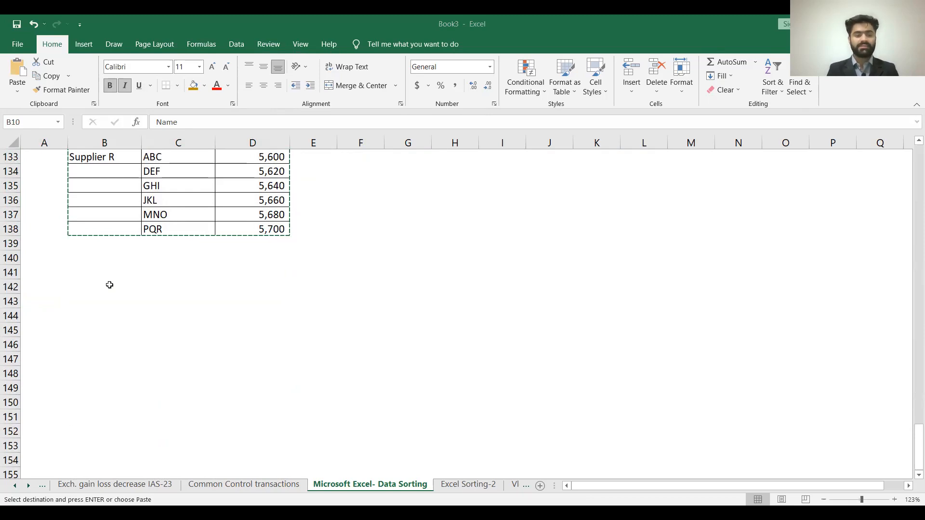
{"action": "key", "text": "Escape"}
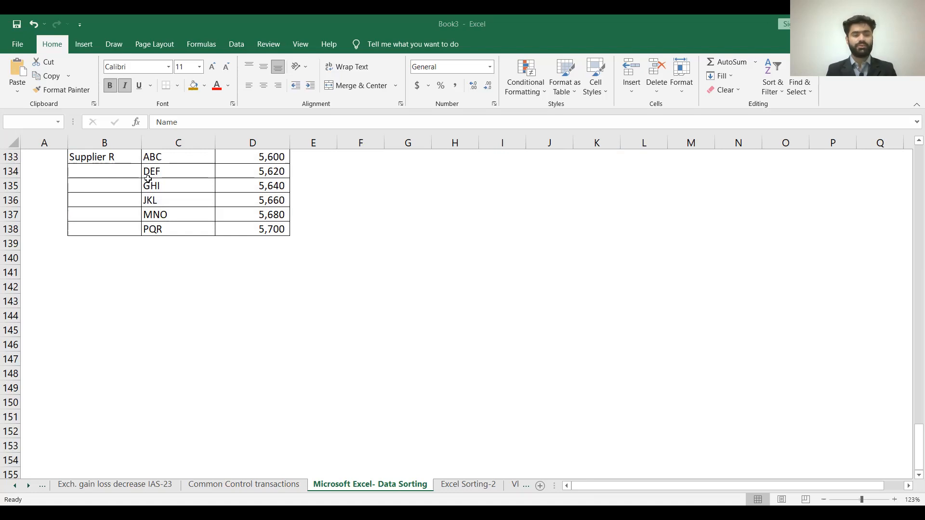
{"action": "key", "text": "ctrl+c"}
{"action": "key", "text": "ctrl+g"}
{"action": "key", "text": "alt+s"}
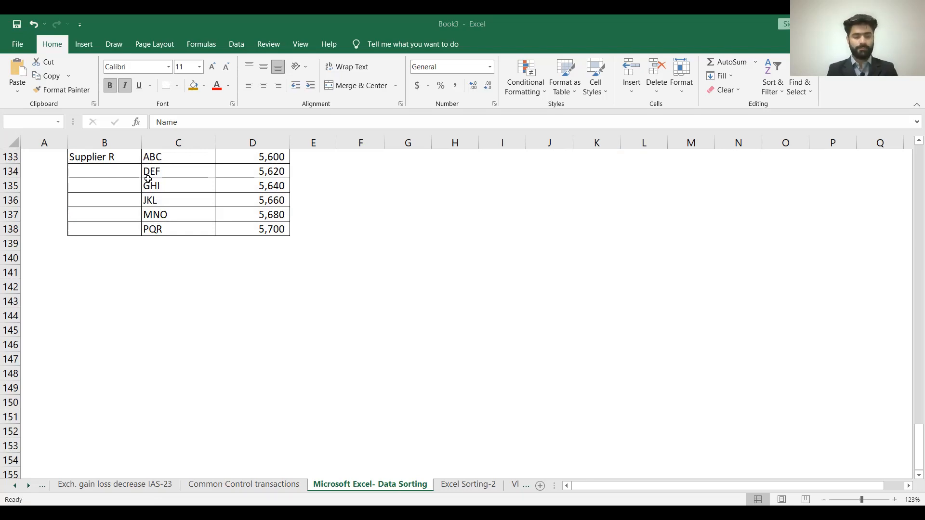
{"action": "key", "text": "ctrl+c"}
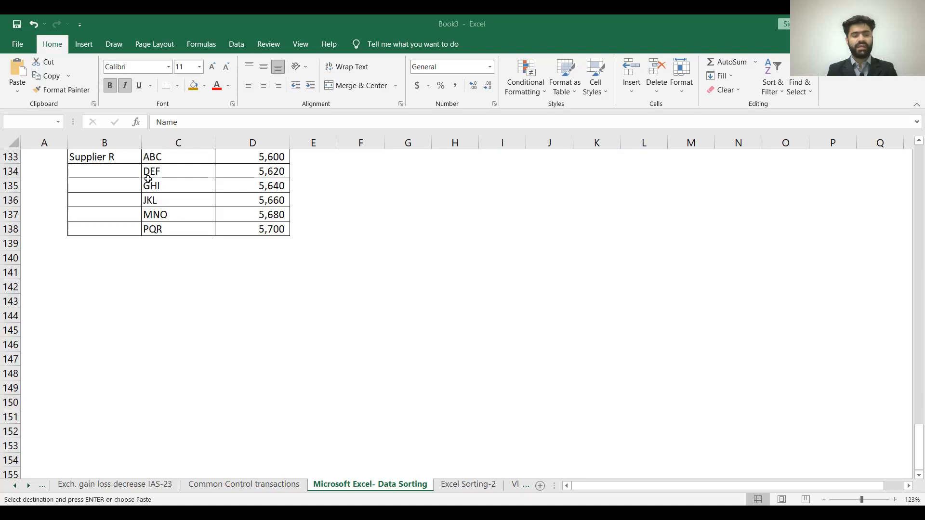
{"action": "key", "text": "Escape"}
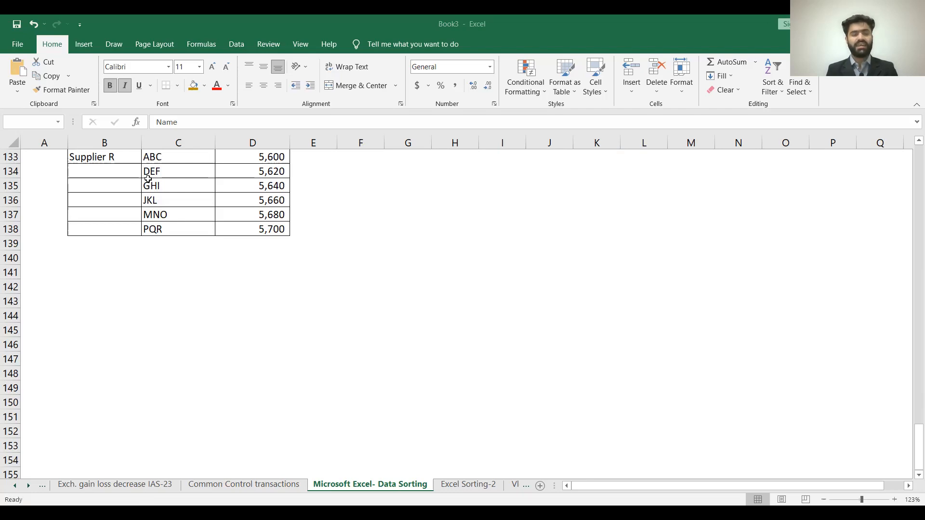
{"action": "key", "text": "ctrl+c"}
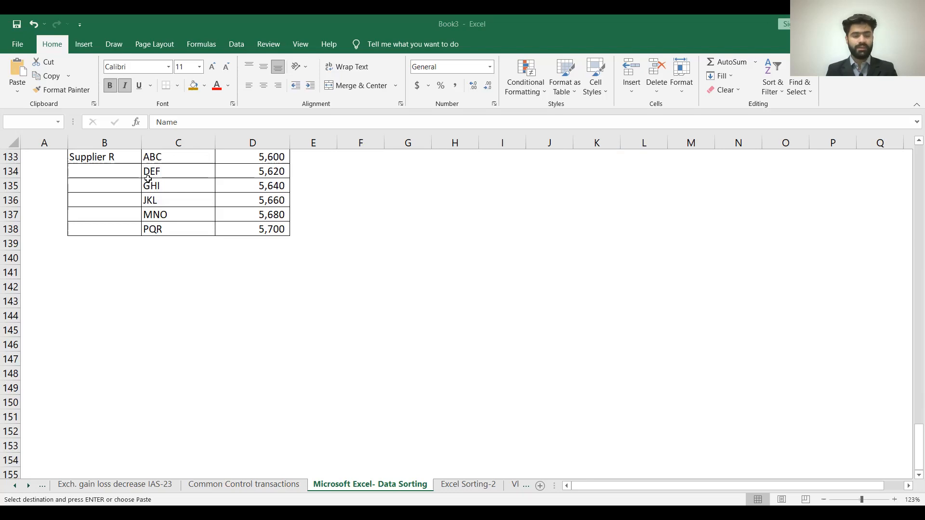
{"action": "key", "text": "Escape"}
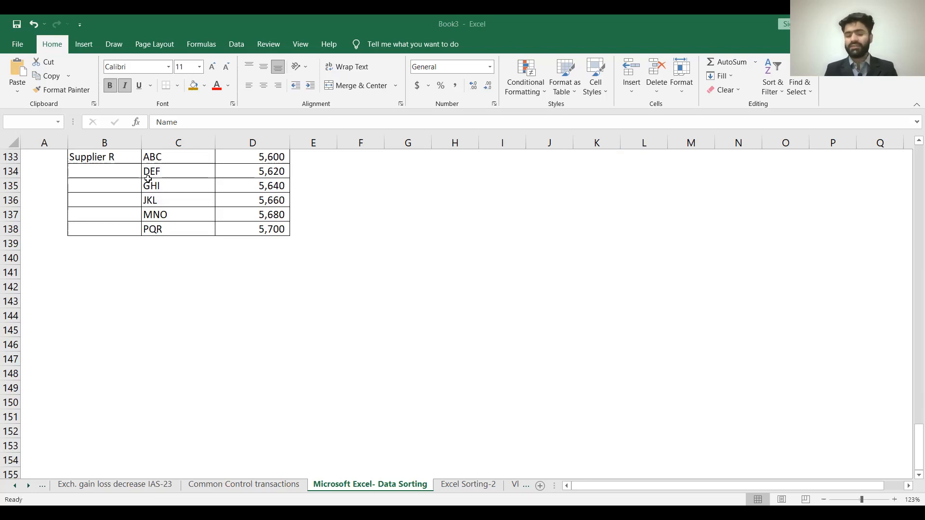
{"action": "key", "text": "alt+equal"}
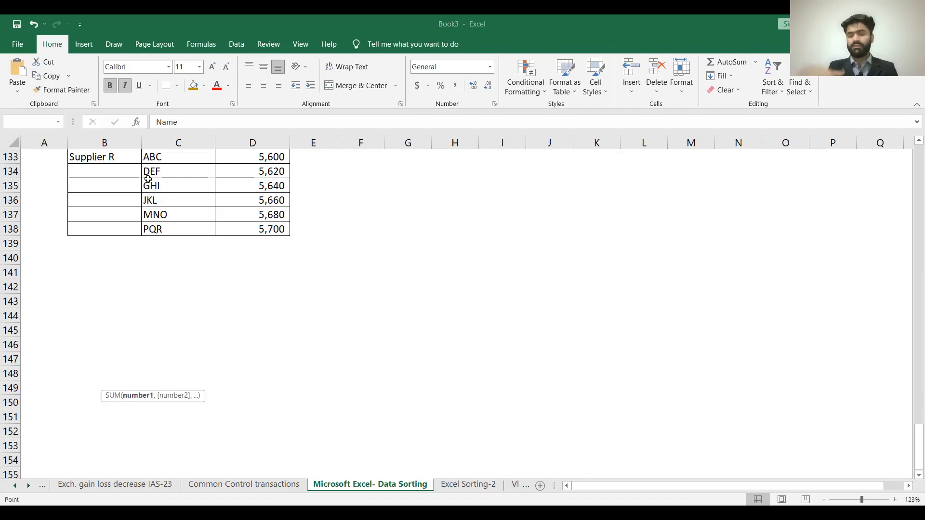
{"action": "key", "text": "Escape"}
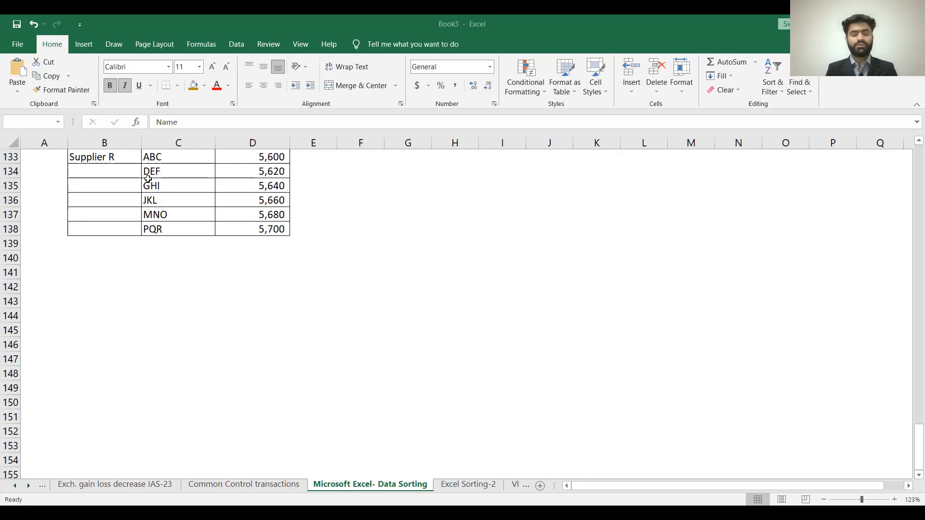